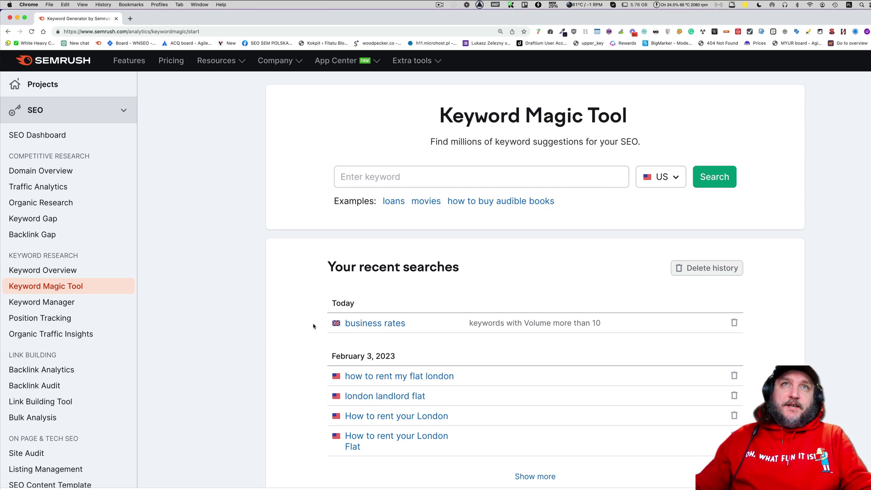
- Enlarge the Semrush page view and open the Keyword Gap tool
click(357, 178)
click(869, 31)
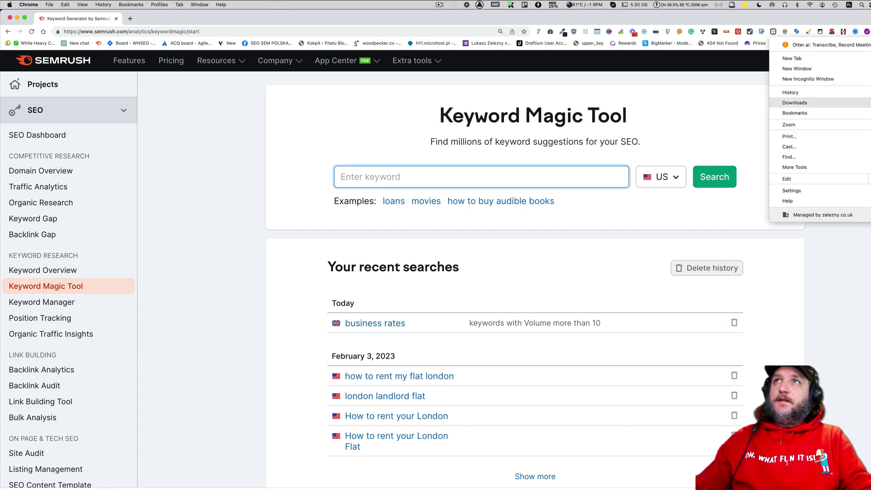
click(869, 125)
click(489, 219)
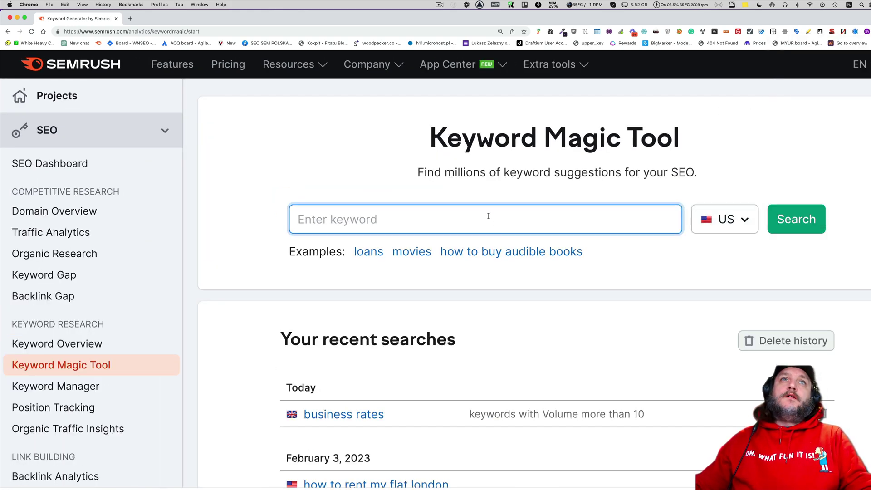
click(97, 282)
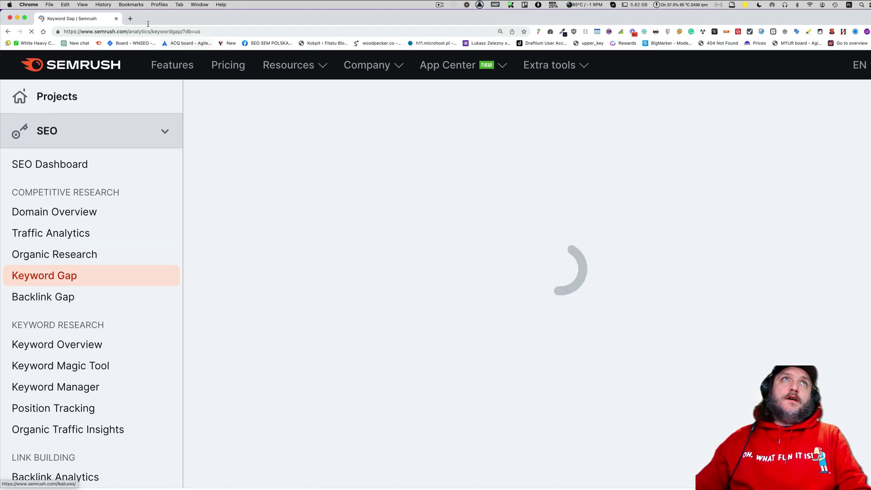
- Search Google for "pest control" in a new browser tab
click(130, 19)
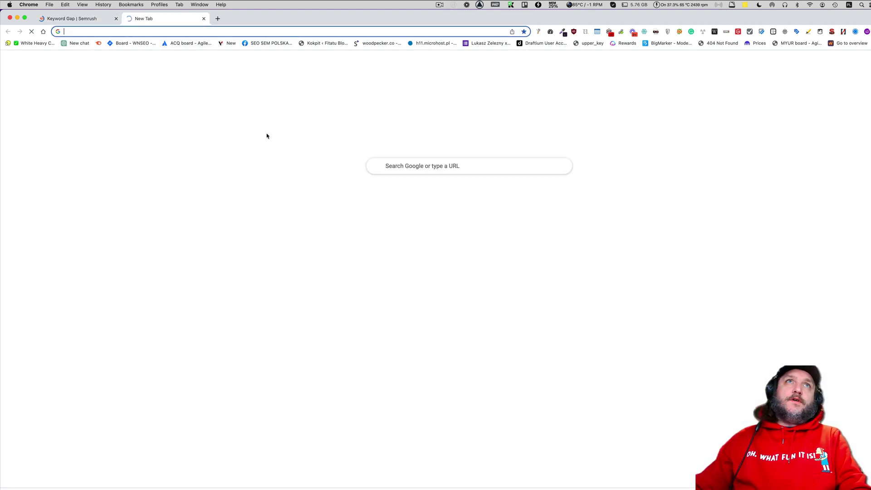
click(391, 166)
text(pest kontroll)
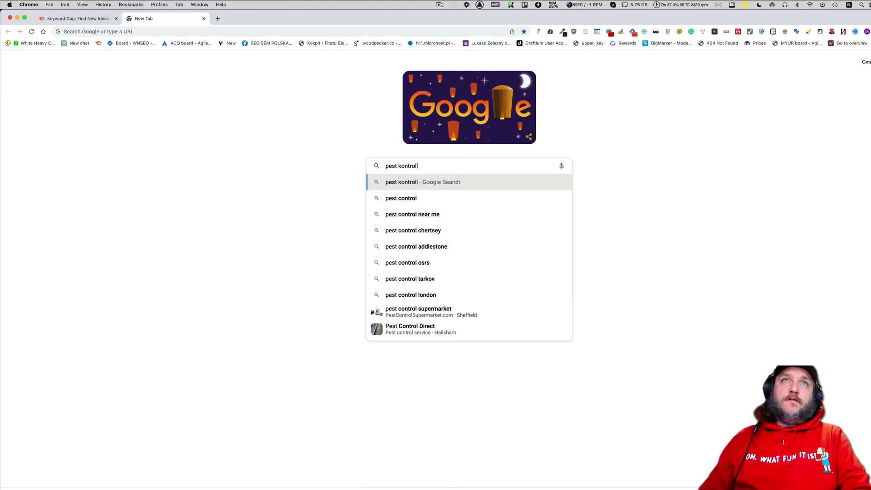
click(400, 199)
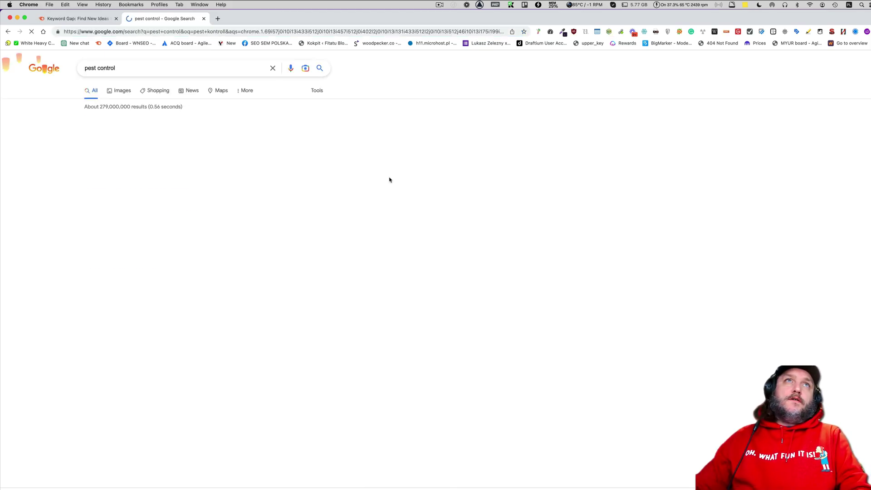
- Open the Pest Control Office result in a new tab, check the site, and return to the search results
scroll(368, 297, down, 3)
scroll(368, 297, down, 13)
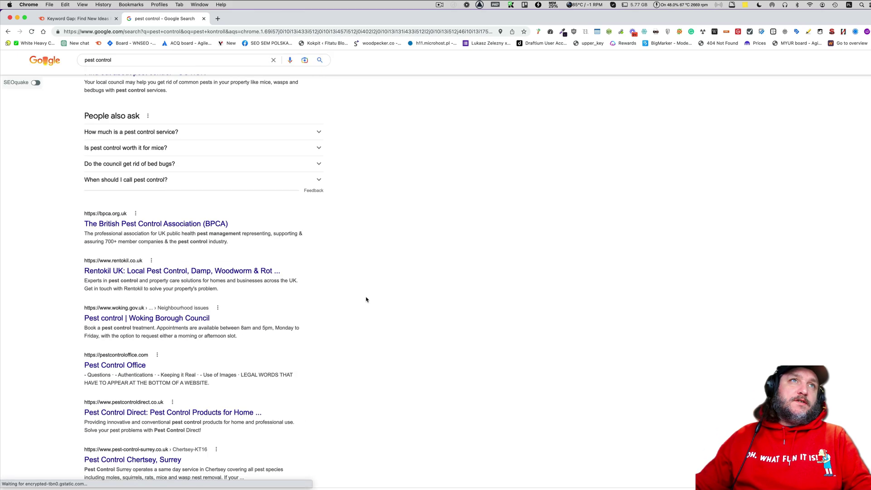
scroll(59, 247, down, 2)
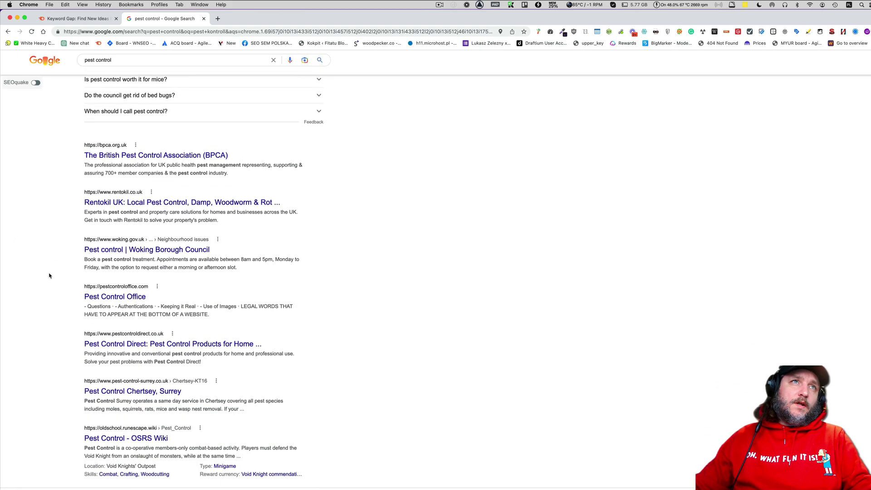
super+click(89, 300)
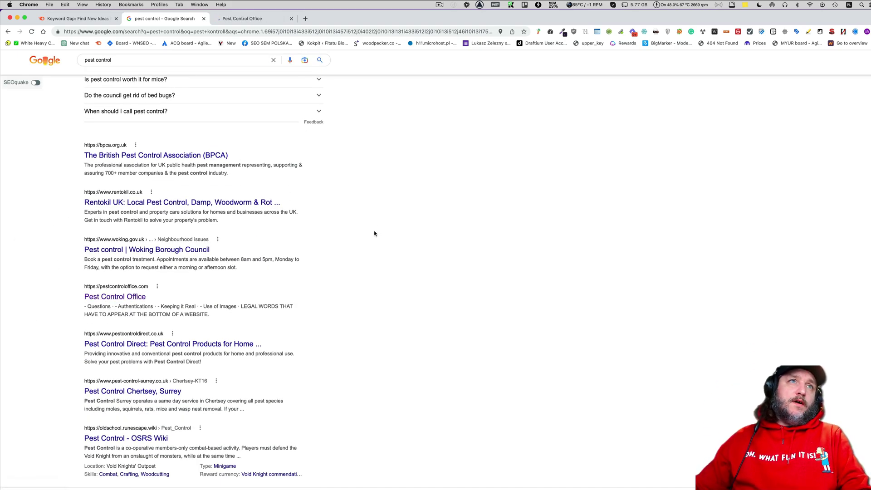
click(218, 16)
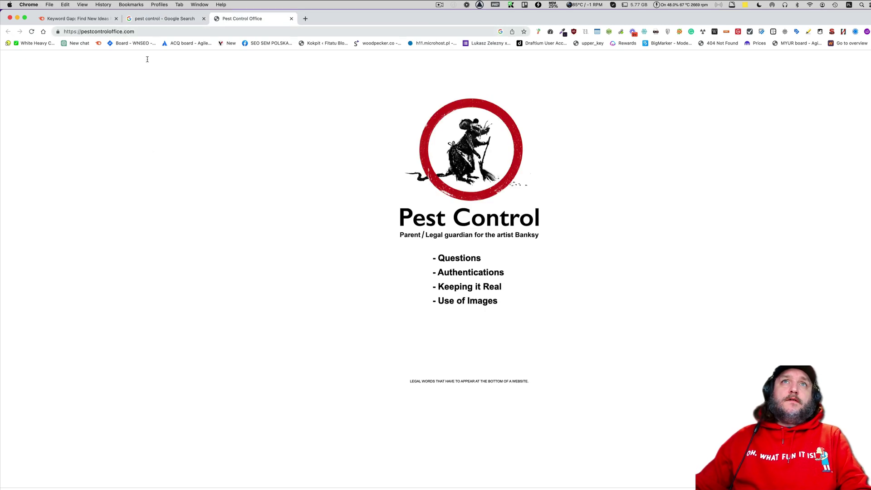
right_click(272, 187)
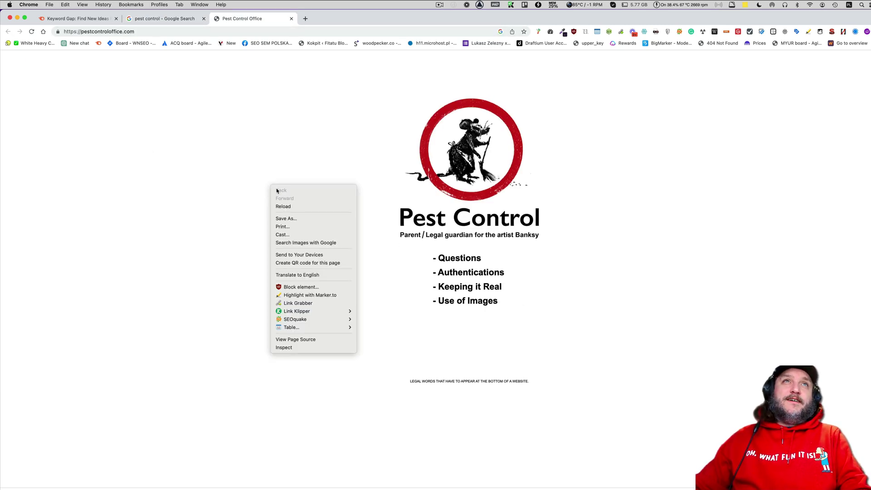
key(Escape)
click(164, 18)
scroll(135, 272, down, 5)
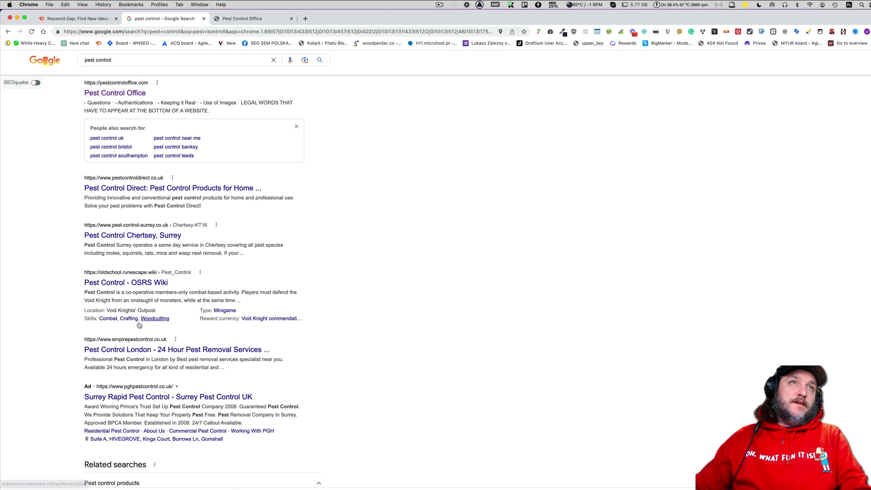
- Narrow the Google search to "pest control london"
scroll(135, 273, up, 10)
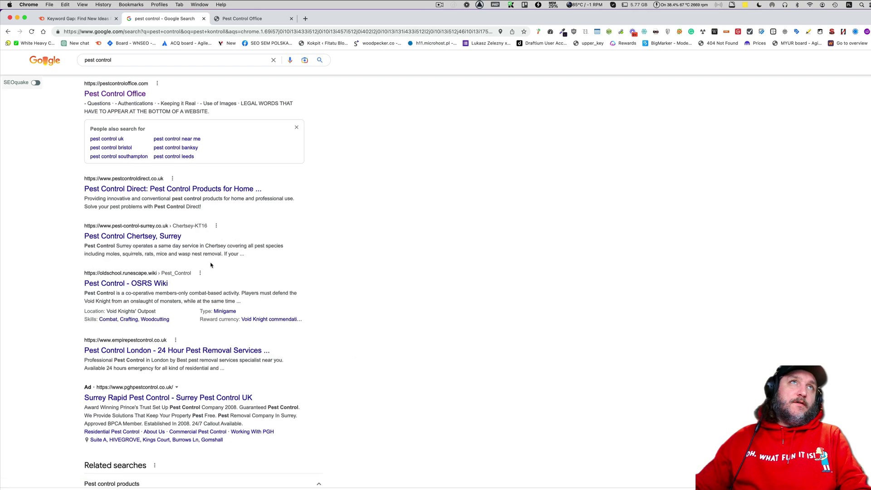
click(131, 61)
text(london)
key(Return)
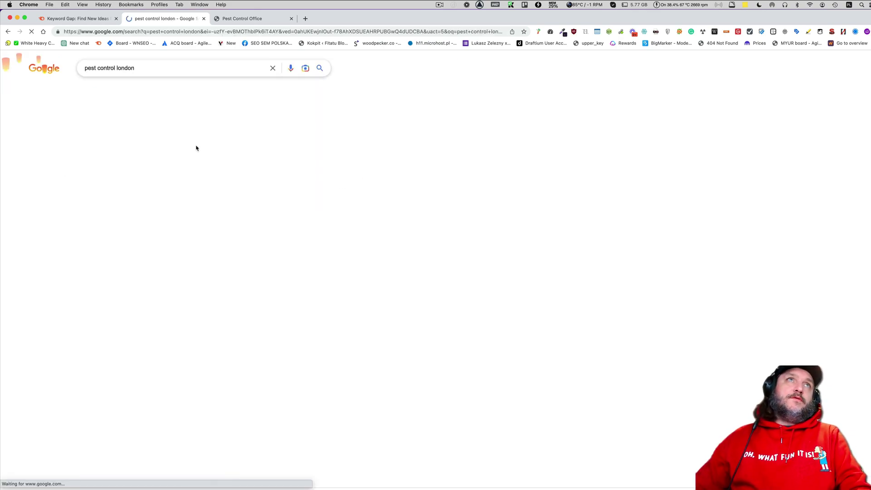
- Open the empirepestcontrol.co.uk and pestcontrolinlondon.co.uk search results in separate new tabs
scroll(203, 182, down, 12)
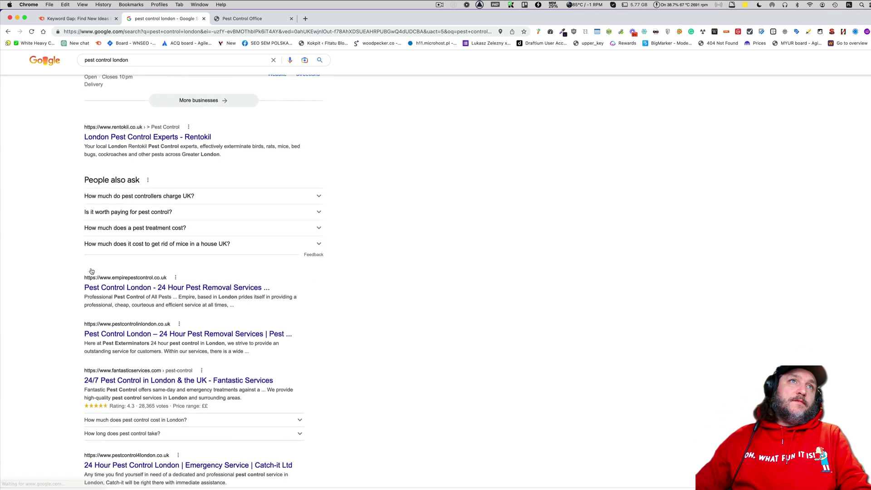
scroll(91, 271, down, 1)
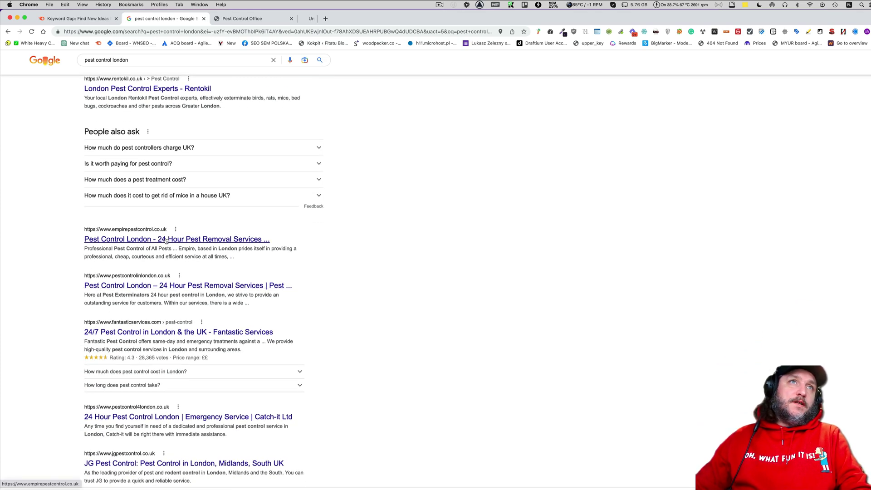
super+click(164, 239)
super+click(164, 286)
- Copy the domain empirepestcontrol.co.uk into Keyword Gap as the main domain and set the country database to United Kingdom
click(327, 18)
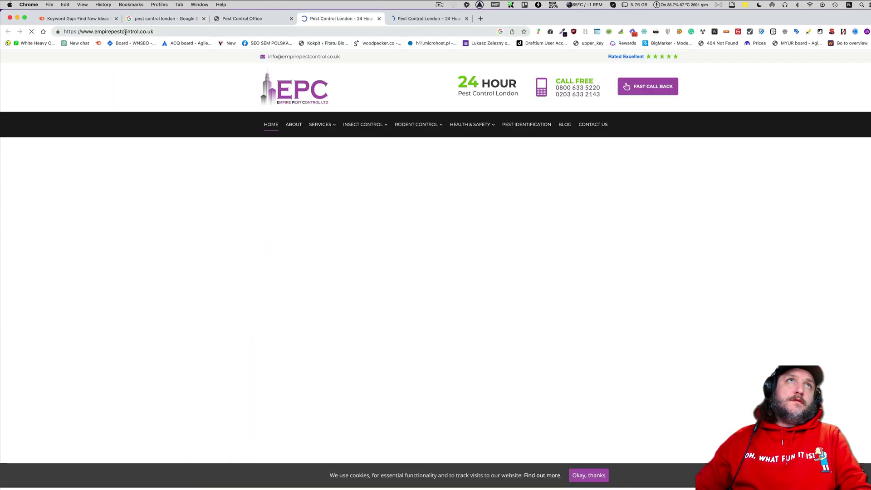
double_click(125, 32)
key(super+c)
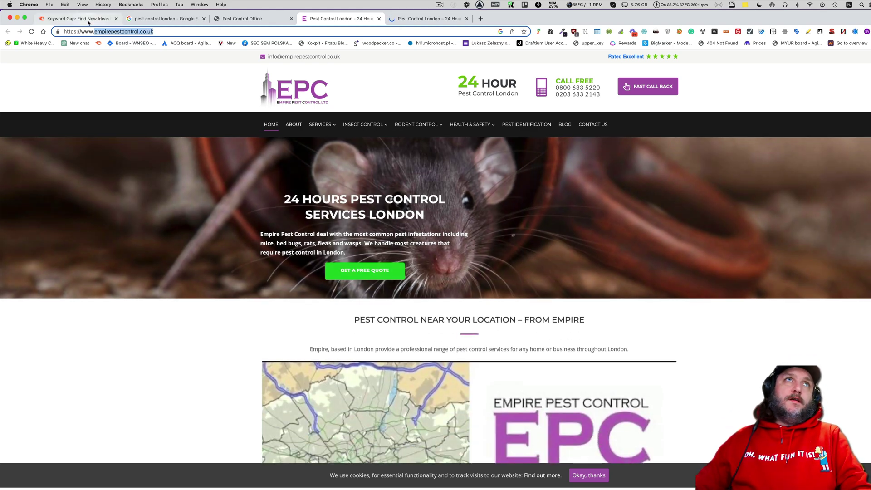
click(89, 22)
key(super+v)
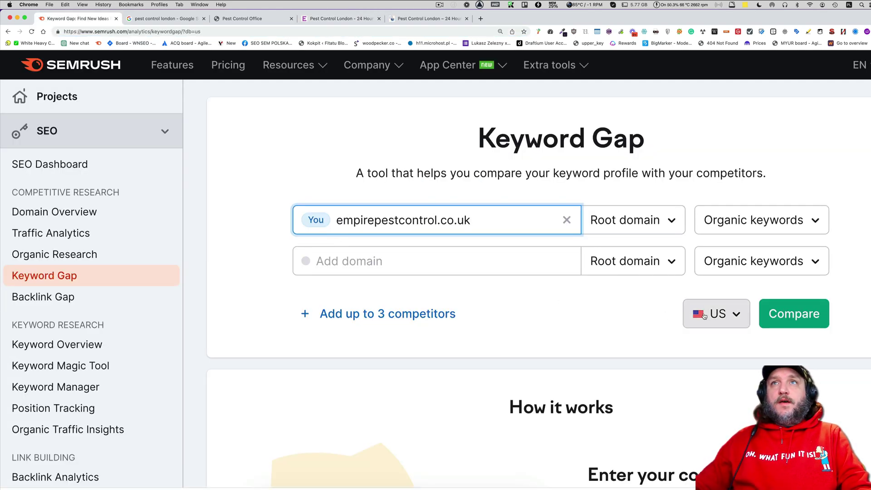
click(704, 314)
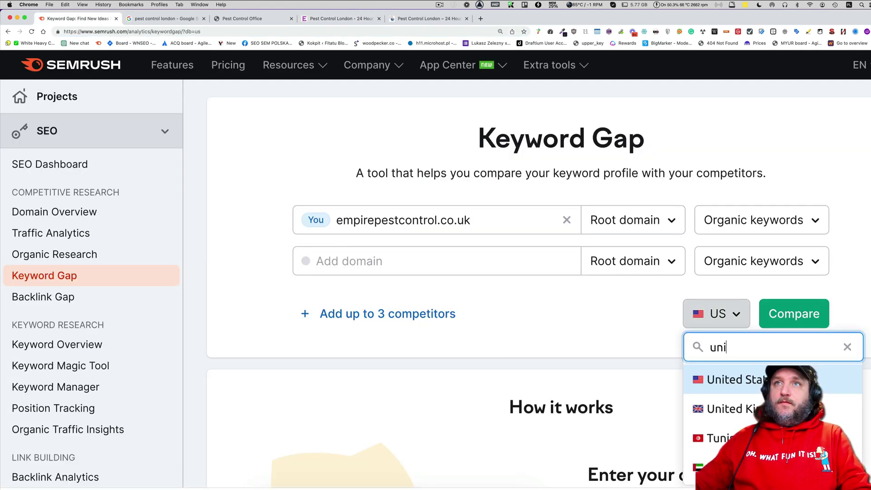
click(726, 408)
- Copy the domain pestcontrolinlondon.co.uk from its site into Keyword Gap as the first competitor
click(427, 18)
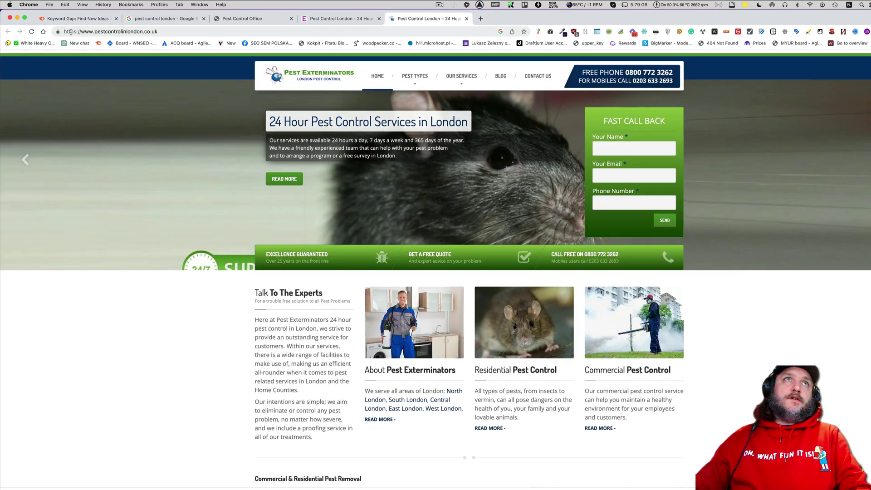
double_click(110, 31)
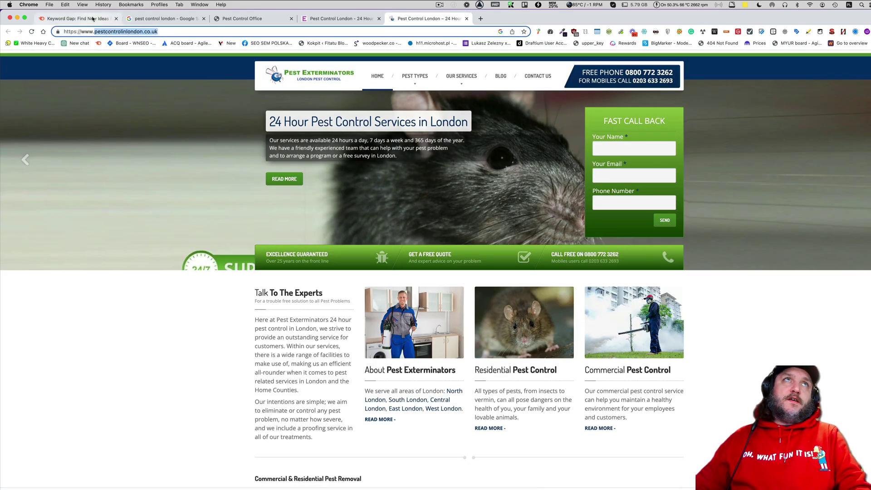
click(77, 18)
click(476, 263)
text(pestcontrolinlondon.co.uk)
- Add the suggested competitors pestdefence.co.uk, fantasticpestcontrol.co.uk and diamondpestcontrol.co.uk, and run the comparison
click(430, 314)
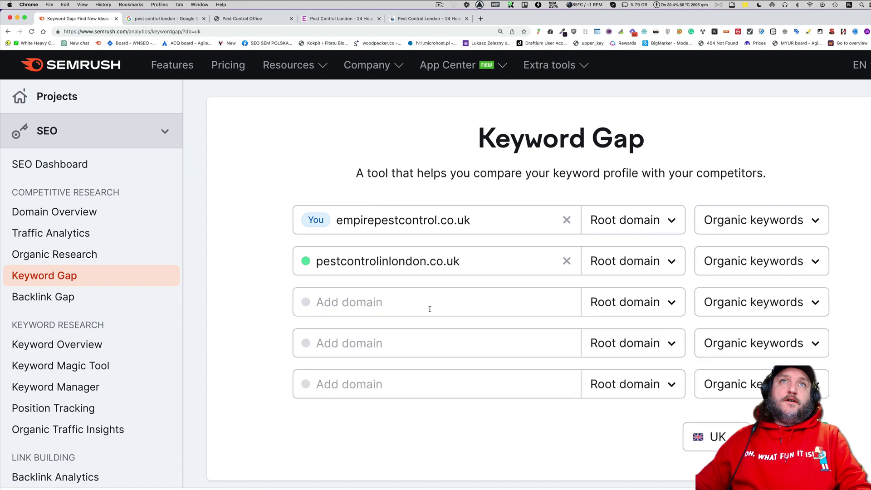
click(430, 305)
scroll(429, 304, down, 2)
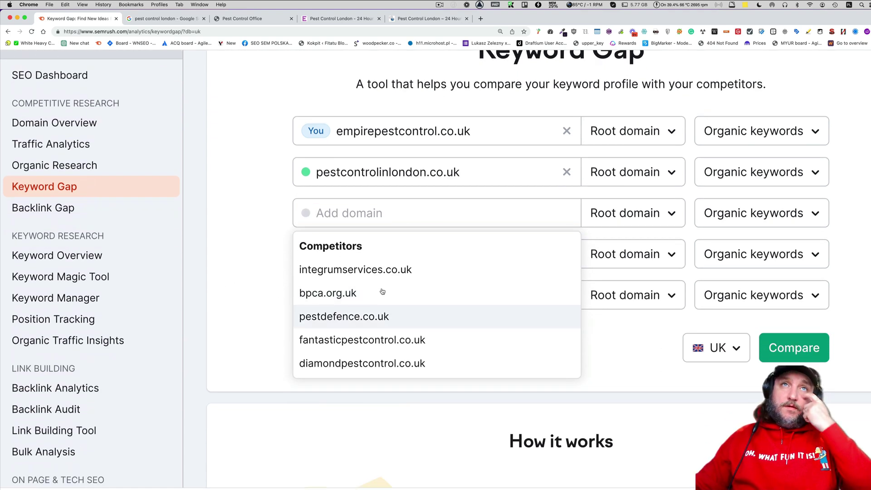
click(352, 317)
click(396, 262)
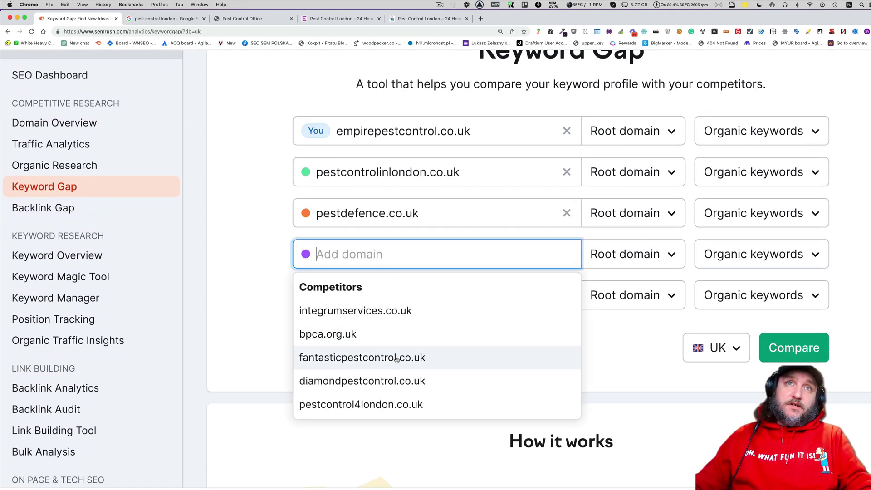
click(396, 358)
click(396, 291)
click(364, 393)
click(777, 347)
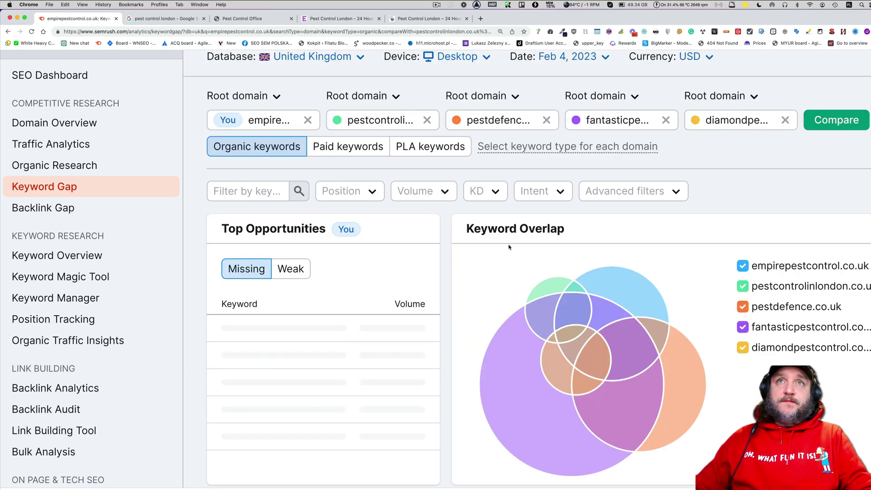
- Show all keywords in the keyword details table and review the top opportunities and keyword overlap
scroll(803, 152, down, 5)
scroll(793, 207, up, 2)
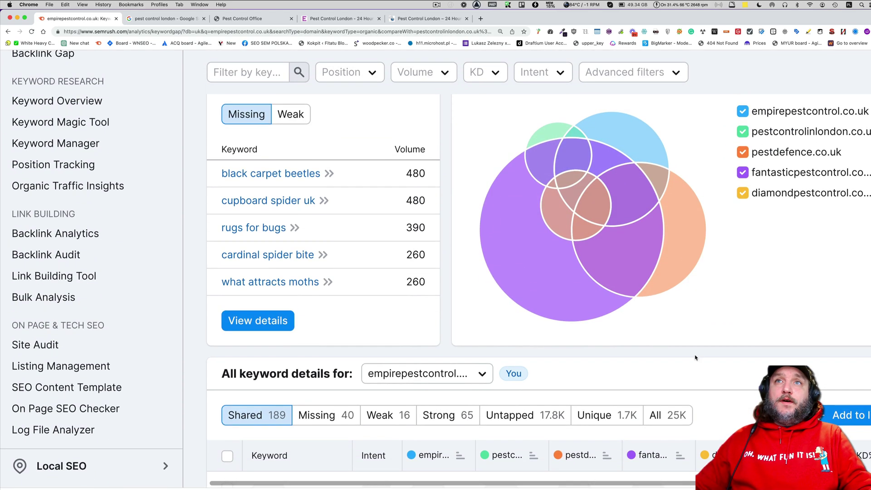
click(674, 412)
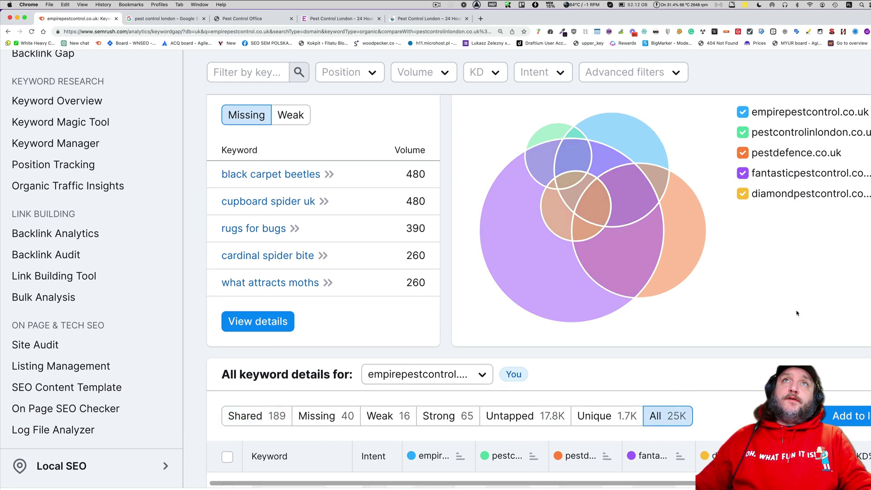
scroll(796, 313, down, 1)
scroll(831, 271, up, 2)
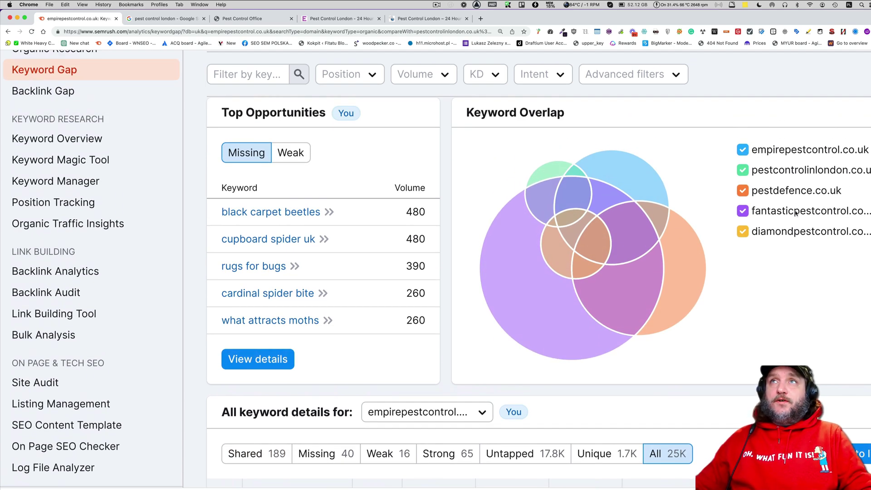
scroll(728, 389, down, 3)
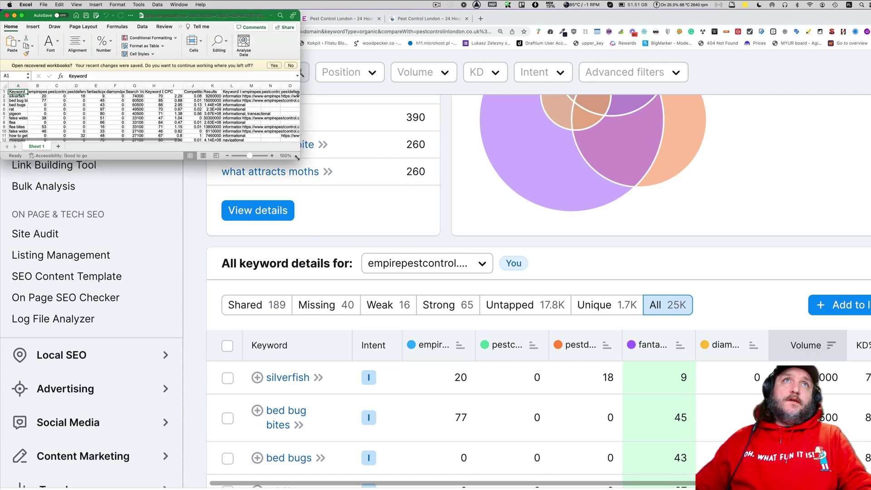
- In Excel, enlarge the window of the exported keyword workbook and magnify the sheet
drag(297, 156, 868, 375)
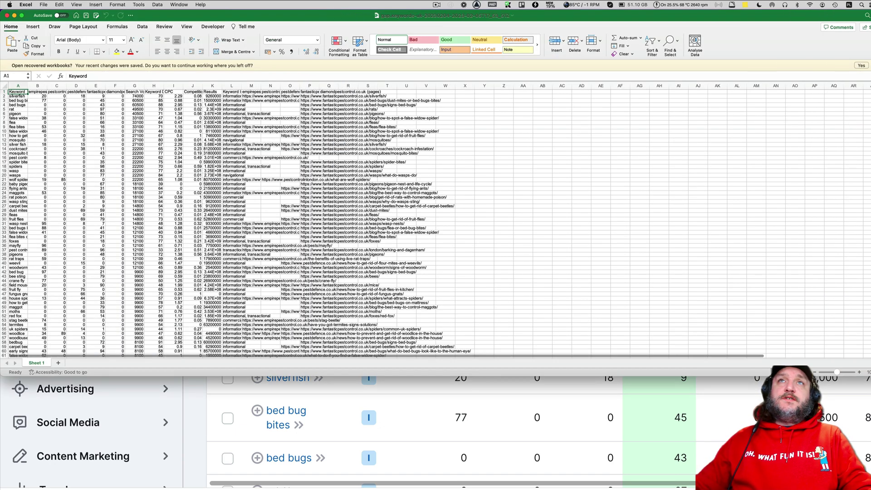
click(857, 372)
click(857, 371)
click(857, 372)
click(859, 373)
click(858, 373)
click(859, 373)
- Insert four blank columns directly after the Keyword column
click(95, 91)
drag(95, 89, 237, 90)
right_click(236, 90)
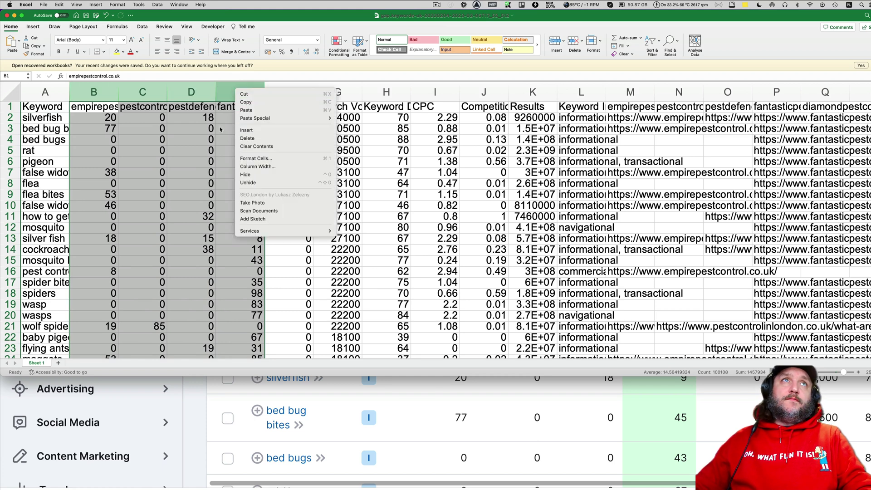
click(254, 131)
- Enter the headers Match, Avg, Prio and MVECTOR in cells B1 to E1 of the blank columns
click(94, 106)
text(Match)
key(Tab)
text(Avg)
key(Tab)
key(Tab)
text(MVECTOR)
key(Return)
text(=)
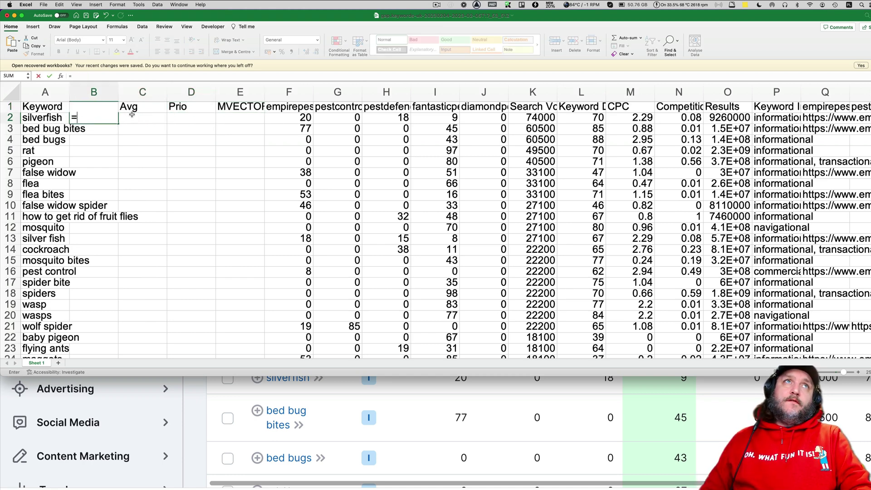
key(Escape)
key(Up)
text(Match)
key(Return)
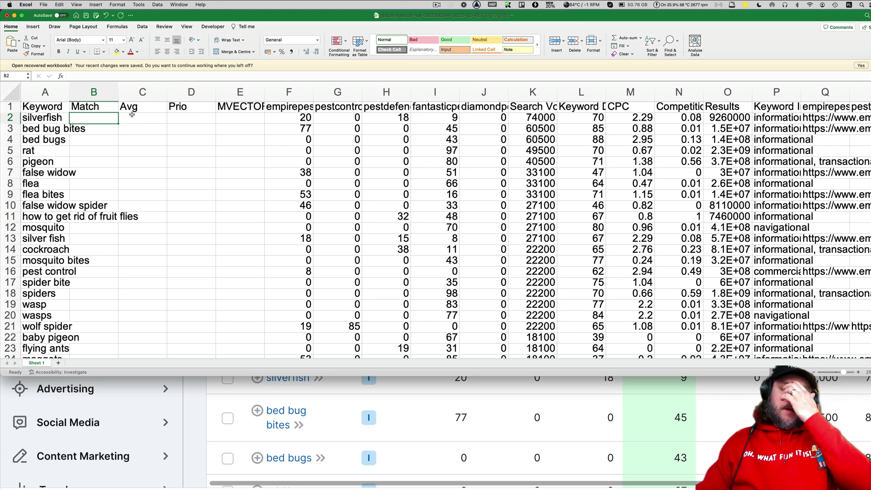
- Enter the Match formula =5-COUNTIF(F2:J2,0) in B2 to count the domains ranking for the silverfish keyword
text(=)
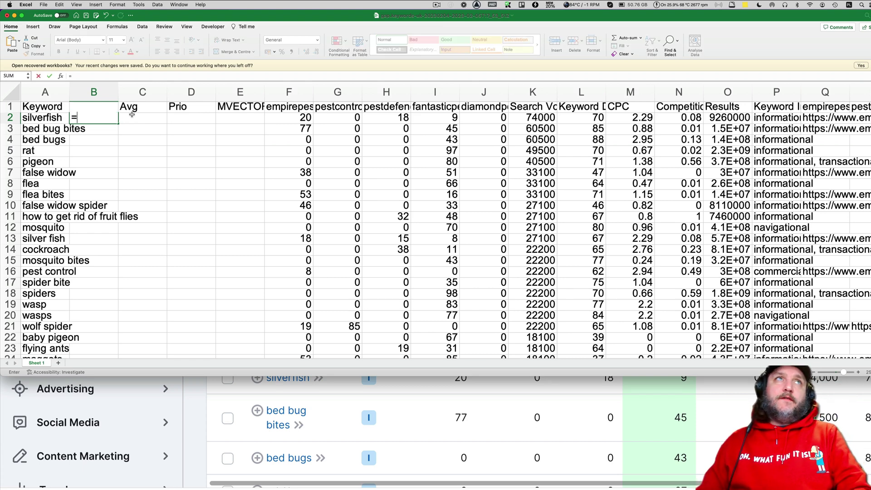
text(6-COUNTIF()
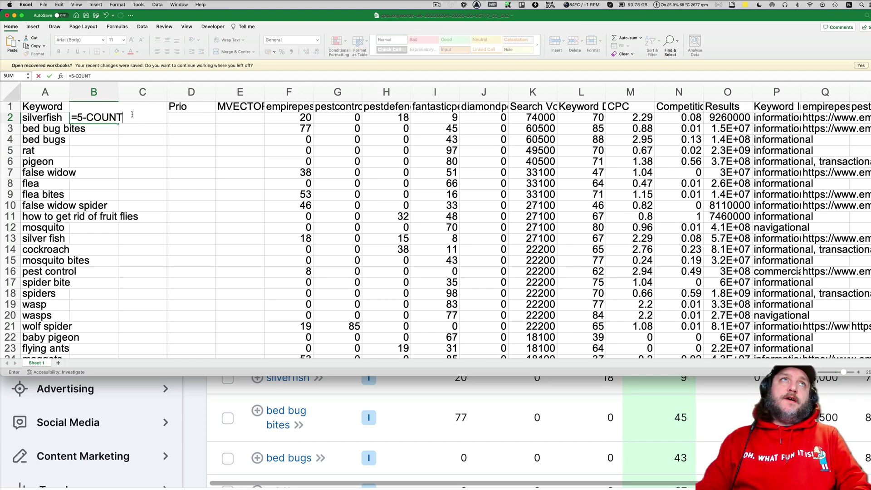
click(289, 118)
drag(333, 124, 484, 119)
text(,0))
key(Return)
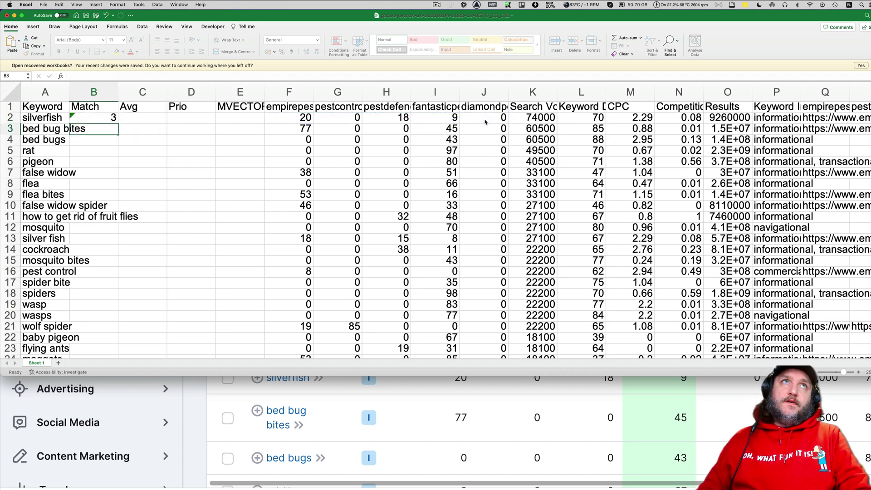
click(38, 118)
scroll(218, 182, right, 1)
scroll(317, 136, left, 1)
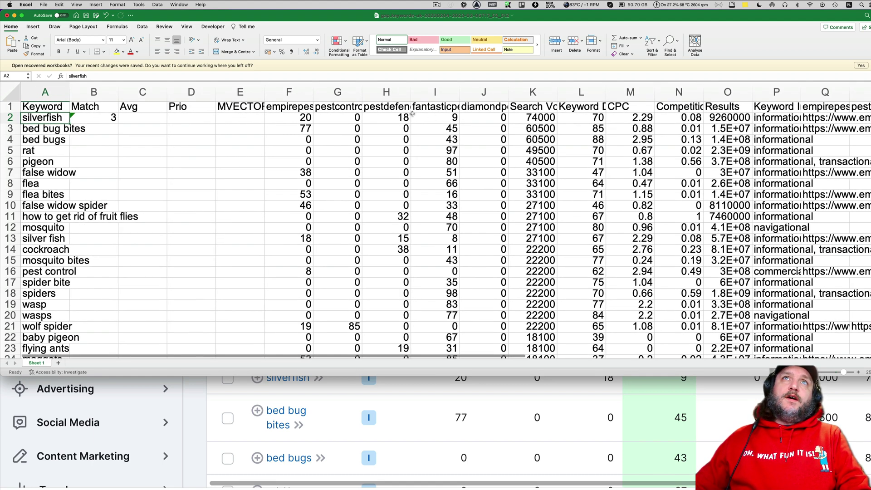
- Enter the Avg formula =SUM(F2:J2)/B2 in C2 to average only the domains that rank
click(90, 118)
click(131, 120)
text(=SUM()
drag(281, 118, 507, 119)
text()/)
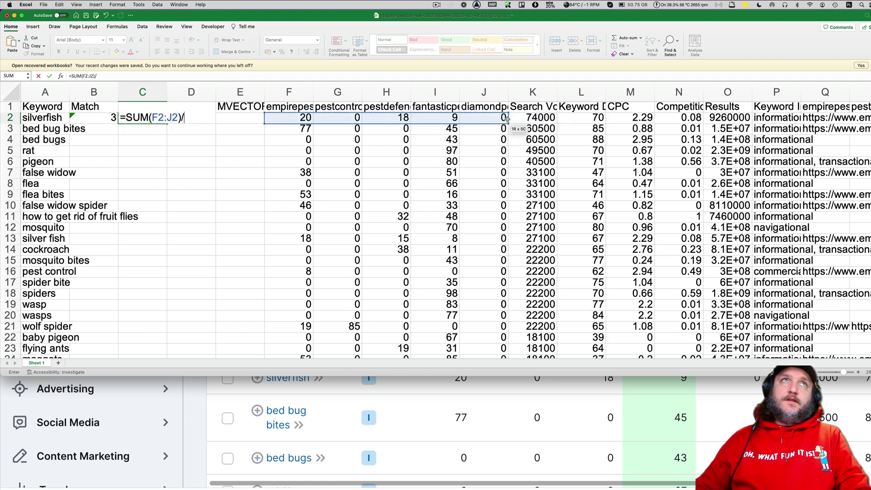
click(100, 113)
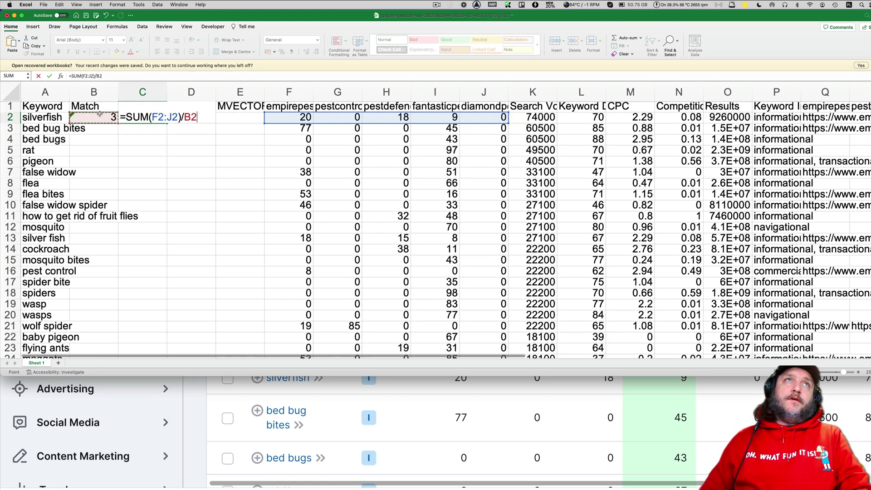
key(Return)
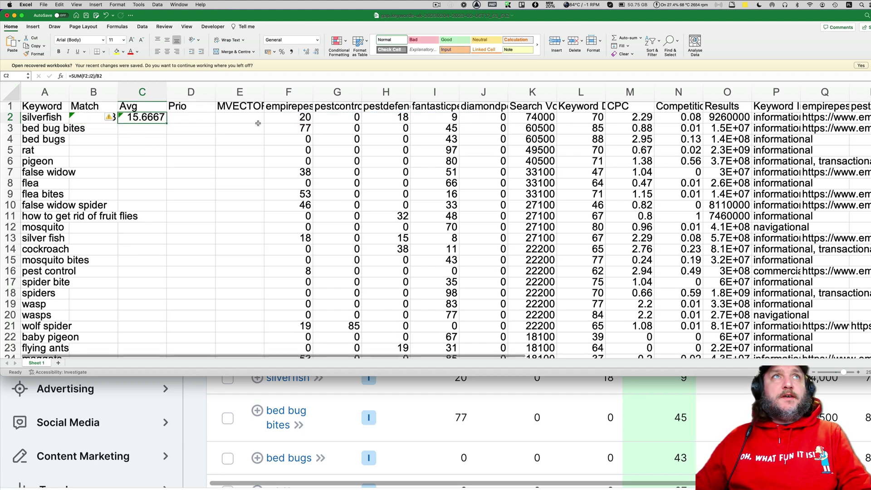
- Highlight the domain rankings in F2:J2, and enlarge both the sheet magnification and the height of the workbook window
scroll(273, 122, right, 2)
drag(286, 115, 476, 117)
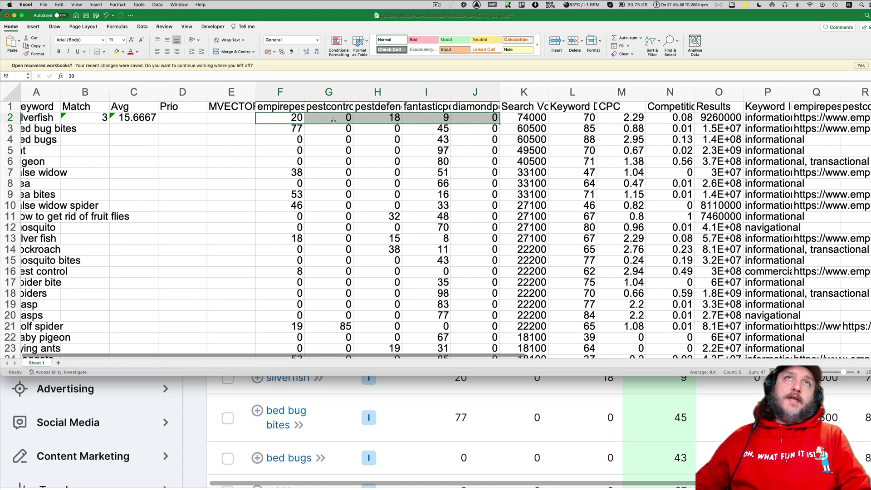
click(858, 372)
click(858, 372)
drag(527, 375, 527, 482)
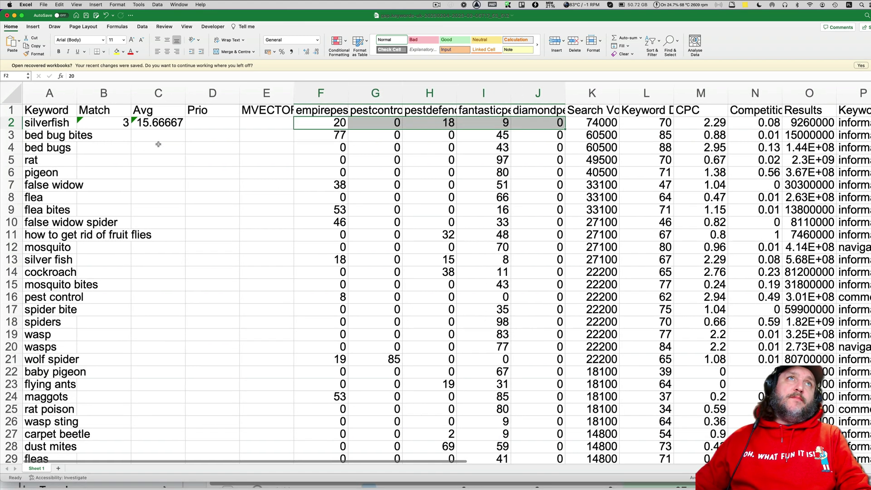
- Calculate a plain =AVERAGE(F2:J2) in C3 for comparison with the Avg formula, and clear that cell again
click(154, 124)
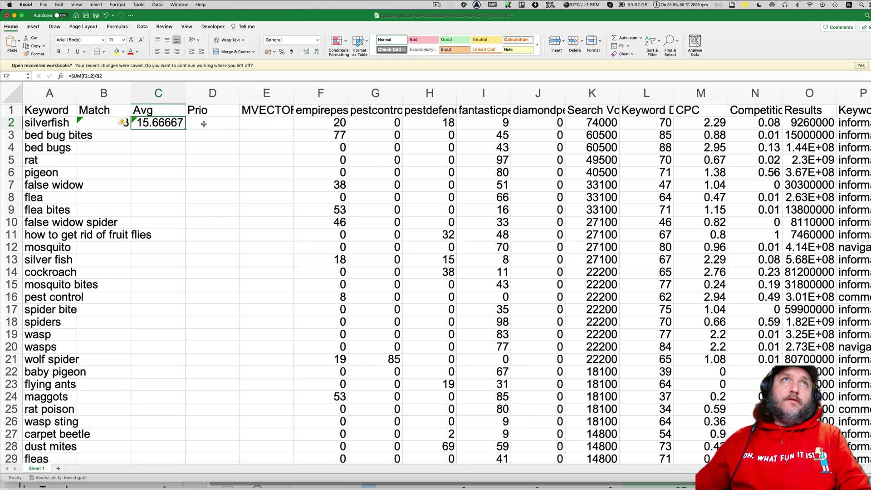
key(Tab)
key(Return)
text(=AVERAGE*()
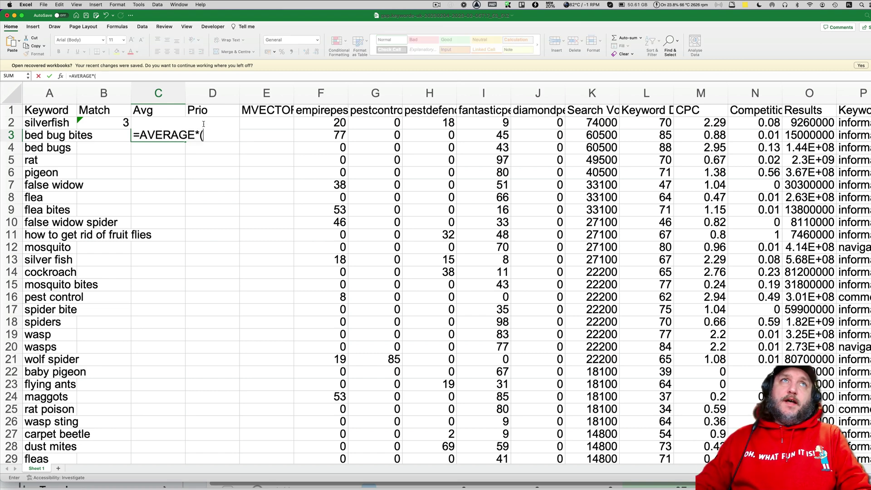
key(BackSpace)
key(BackSpace)
text(()
click(321, 123)
drag(321, 122, 534, 124)
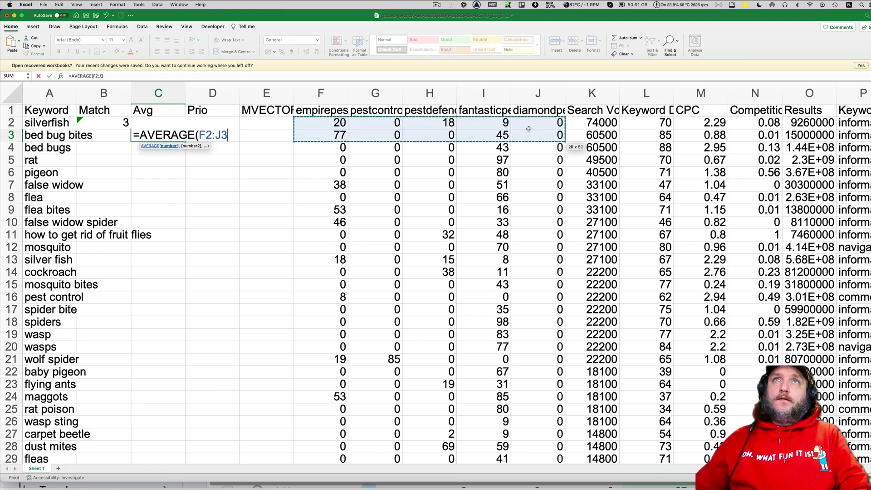
text())
key(Return)
key(Up)
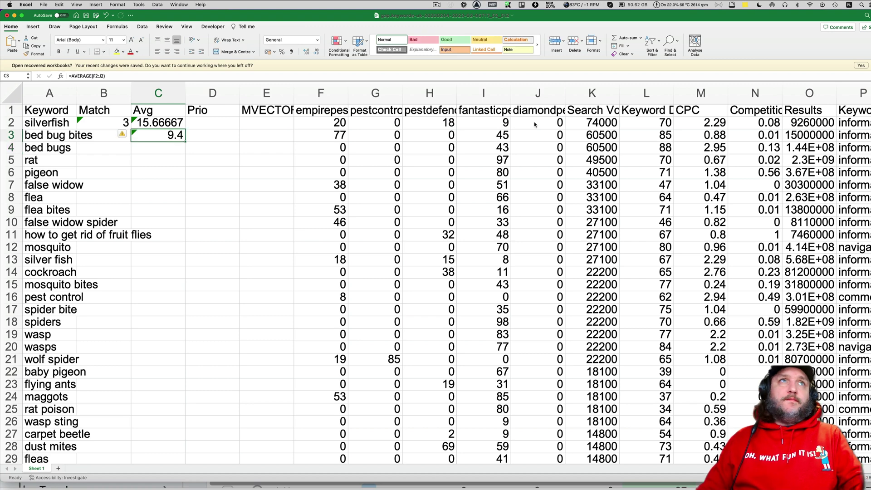
key(Delete)
- Begin the Prio formula in D2 with the search volume divided by the squared average, =K2/(C2^2)
key(Up)
key(Right)
key(Up)
key(Delete)
key(Down)
text(=)
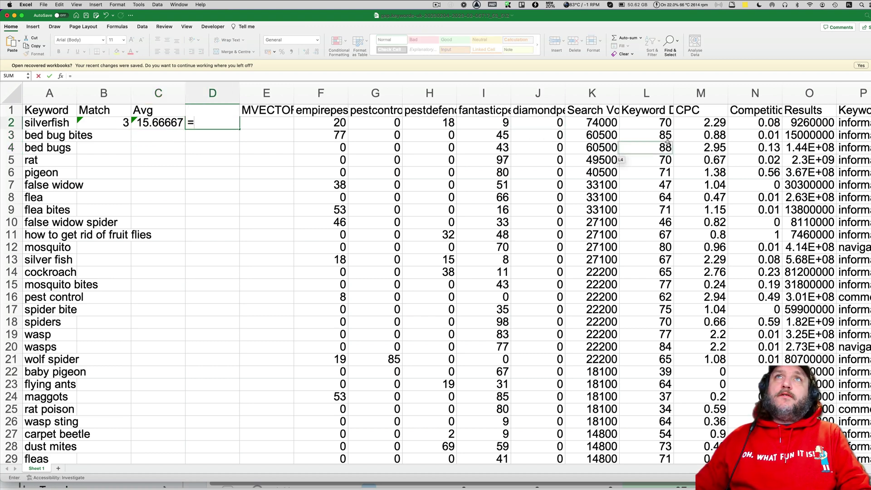
click(601, 123)
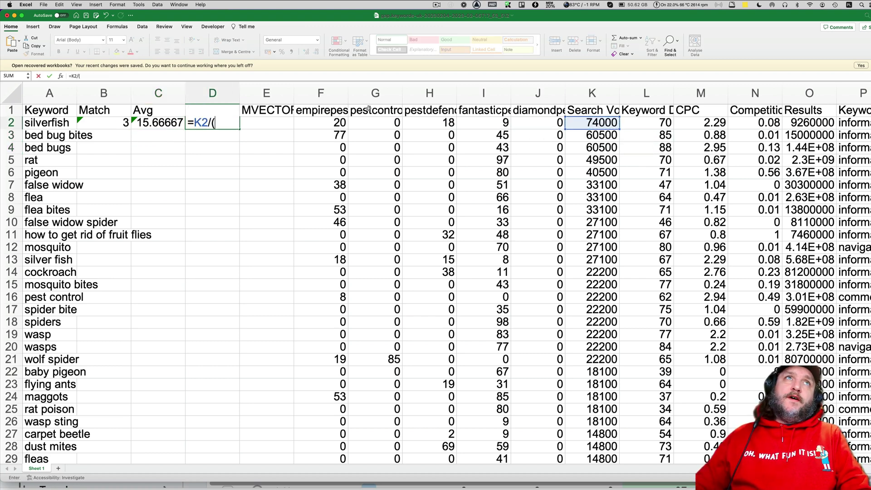
text(/()
click(154, 122)
text(^2)
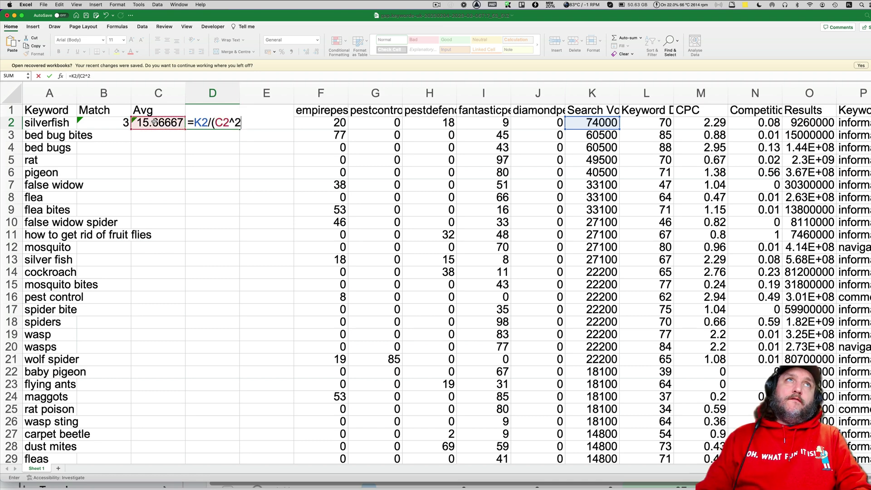
text())
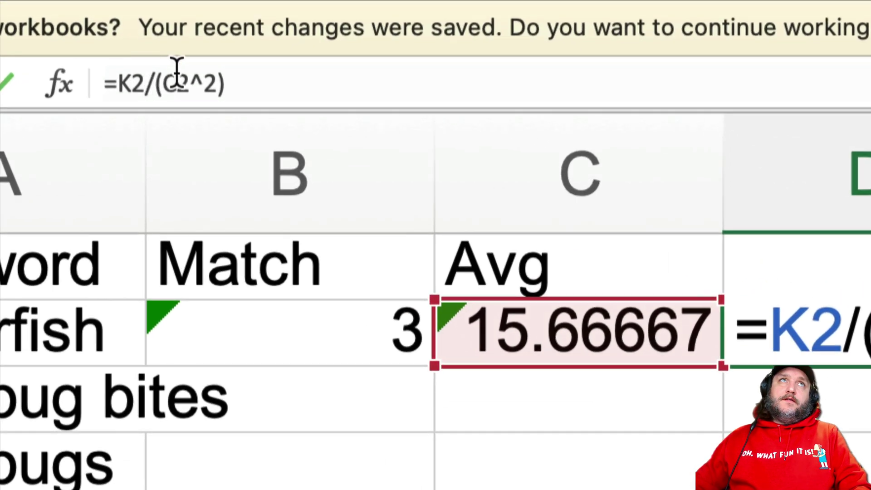
- Extend the Prio formula in D2 with the CPC-weighted term, making it =K2/(C2^2)+K2/(C2^2)*M2
click(260, 81)
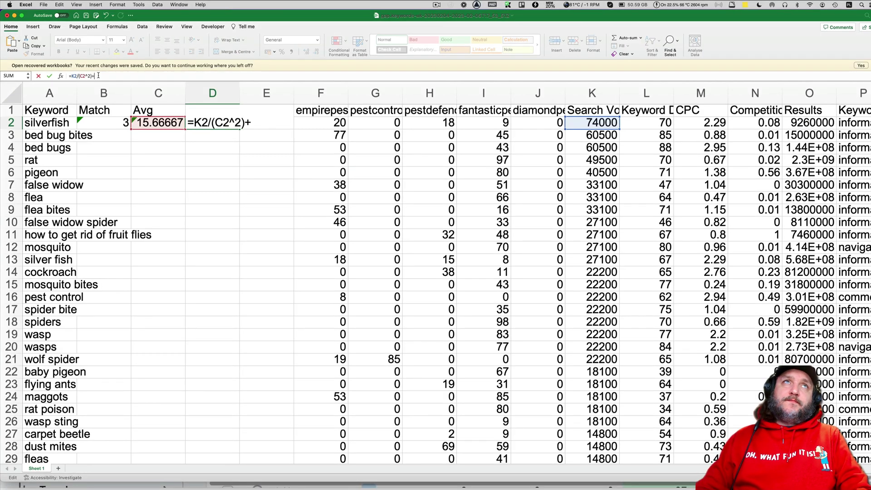
key(BackSpace)
key(Return)
key(Up)
click(98, 75)
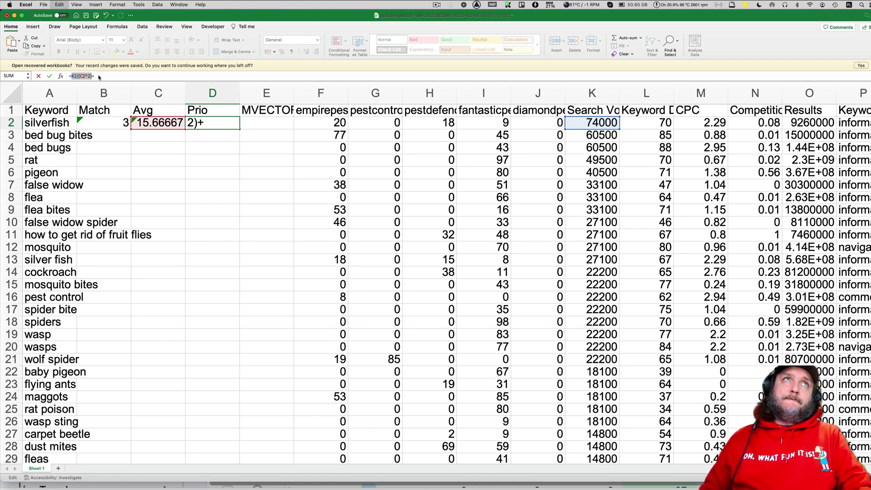
text(+)
key(super+v)
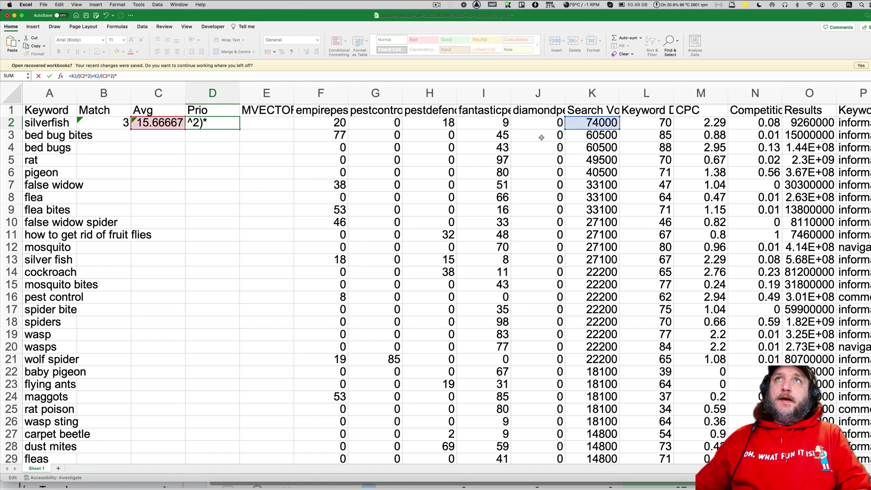
click(723, 123)
key(Return)
key(Up)
click(211, 113)
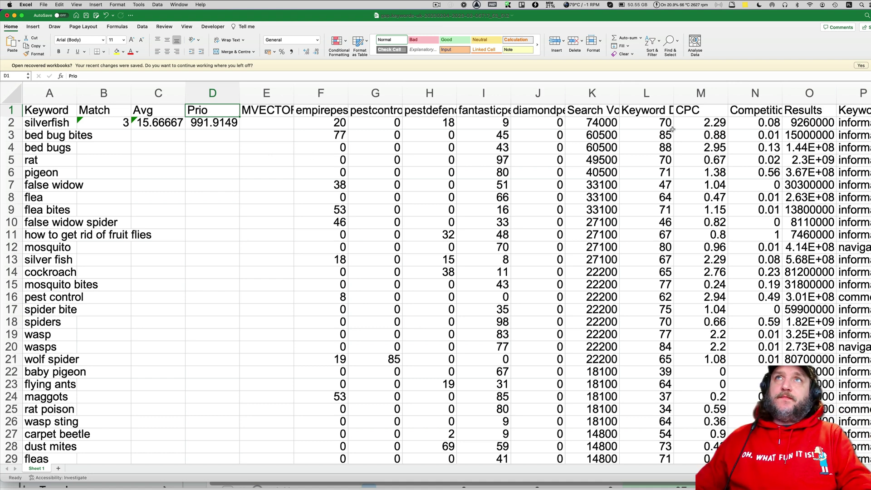
- Test the Prio formula with CPC values of 6, 1 and 0 in M2, undoing each change
click(698, 123)
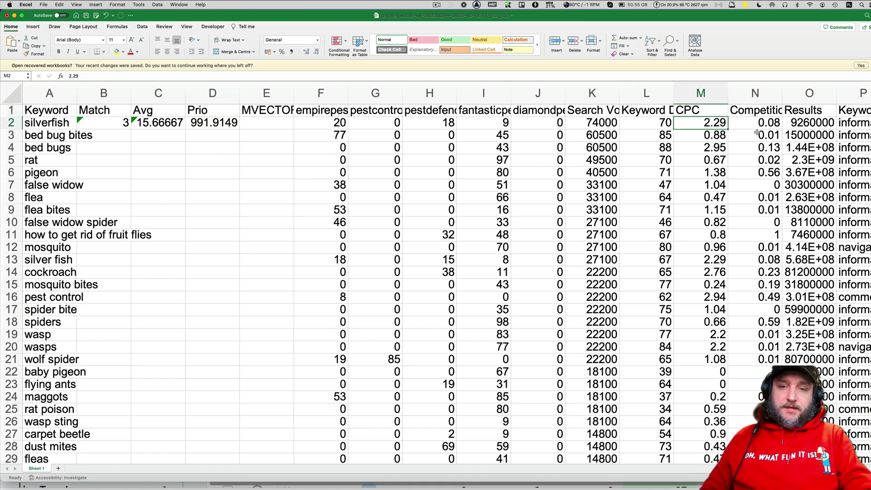
text(6)
key(Return)
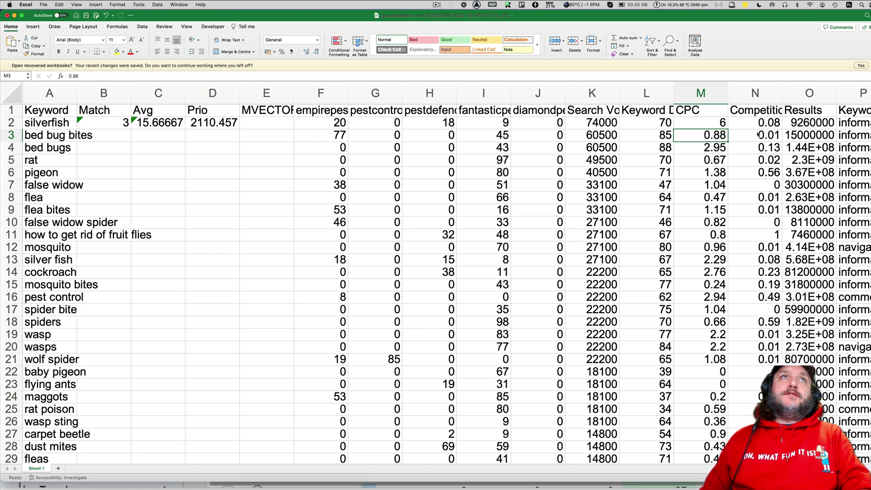
key(super+z)
text(1)
key(Return)
key(super+z)
text(0)
key(Return)
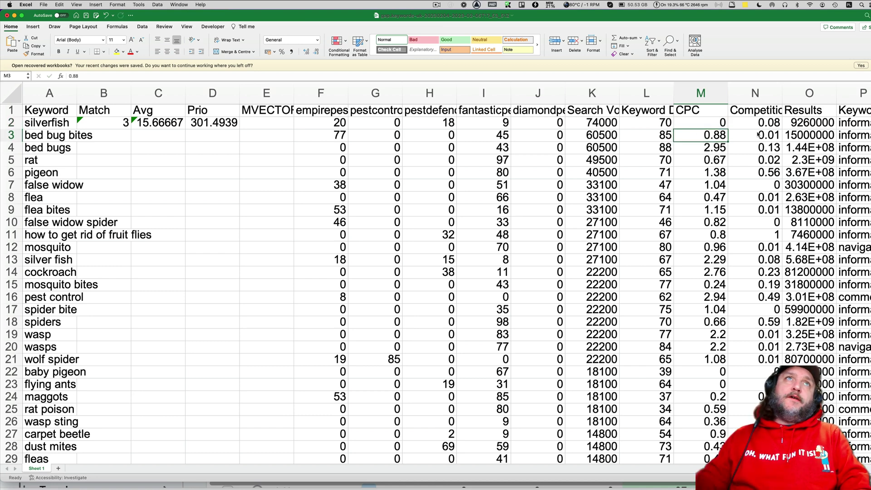
key(super+z)
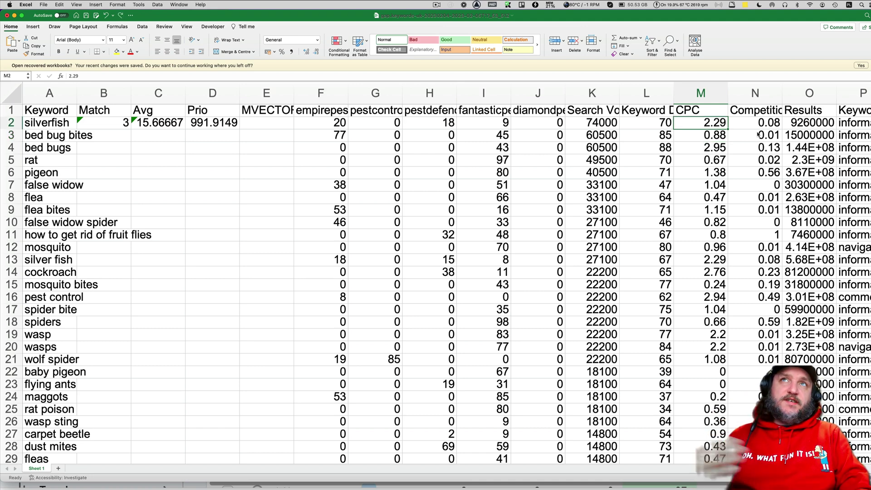
- Test the Prio formula with a search volume of 1000000 in K2 and undo the change
key(Left)
key(Left)
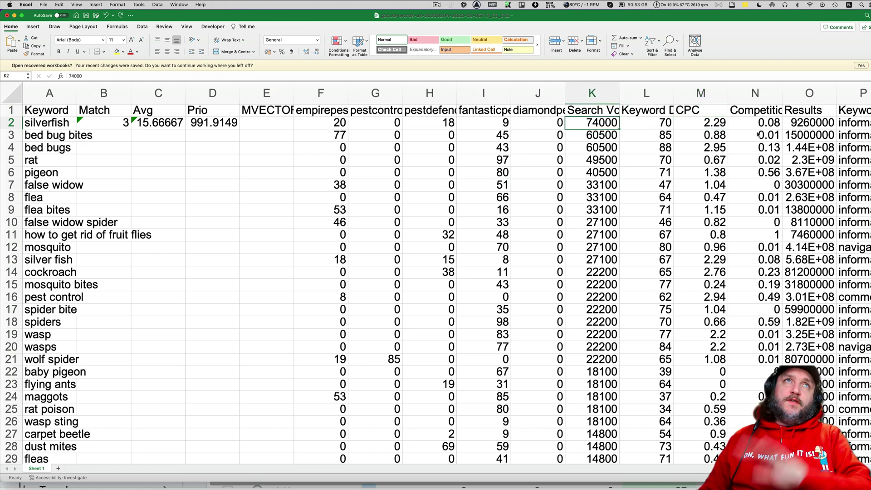
text(15000000)
key(Return)
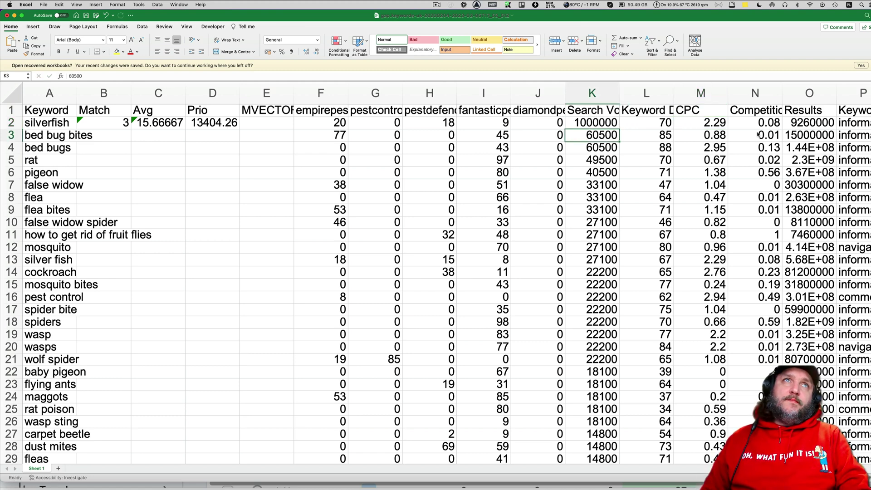
key(super+z)
- Test the Prio formula with an average of 5 in C2 and undo the change
key(Left)
key(Left)
key(Left)
key(Left)
key(Left)
key(Left)
key(Left)
key(Left)
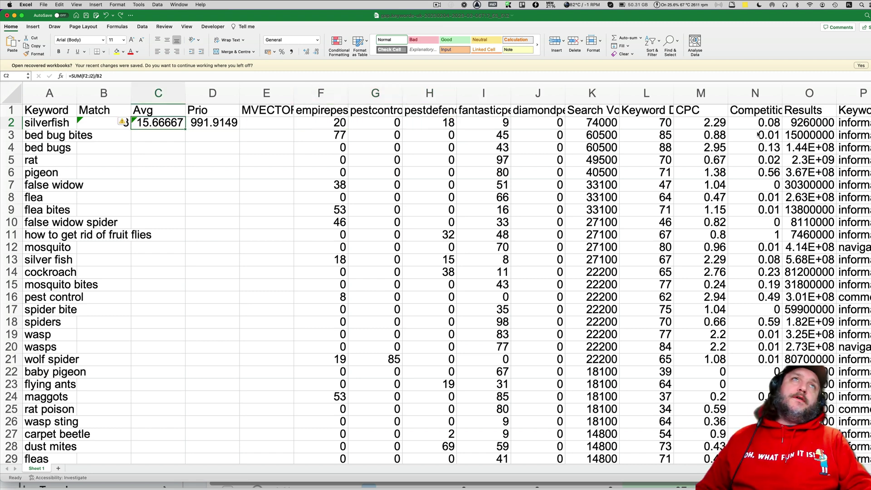
text(5)
key(Return)
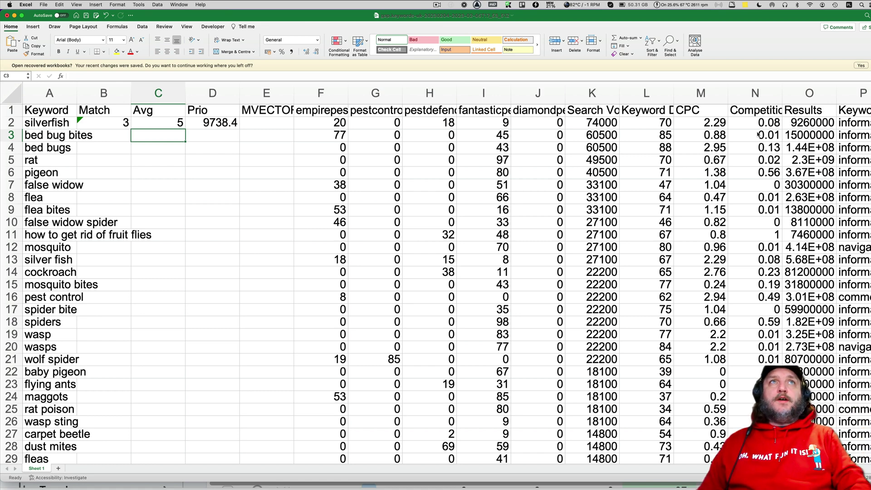
key(super+z)
- Enter the MVECTOR formula =TEXTJOIN("-",1,Q2:U2) in E2 to join the ranking page URLs of all domains
key(Up)
key(Right)
key(Right)
key(Delete)
key(Down)
text(=)
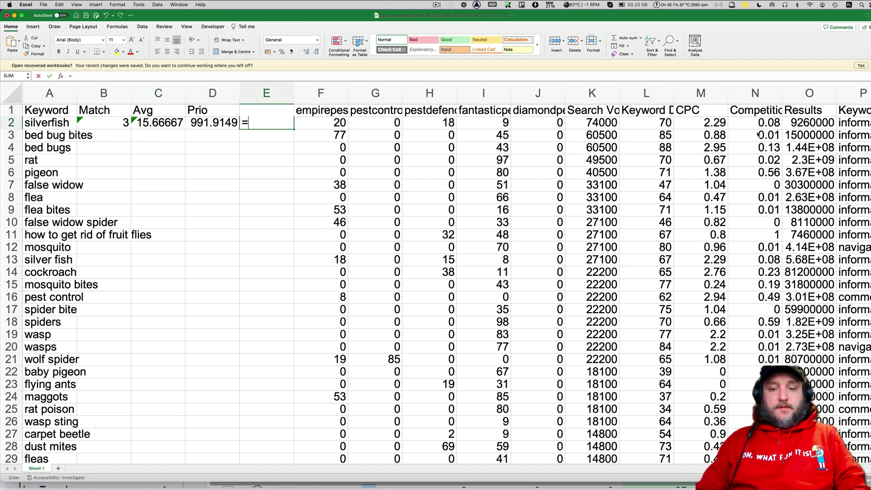
text(TEXTJOIN("-",1,)
scroll(814, 133, right, 5)
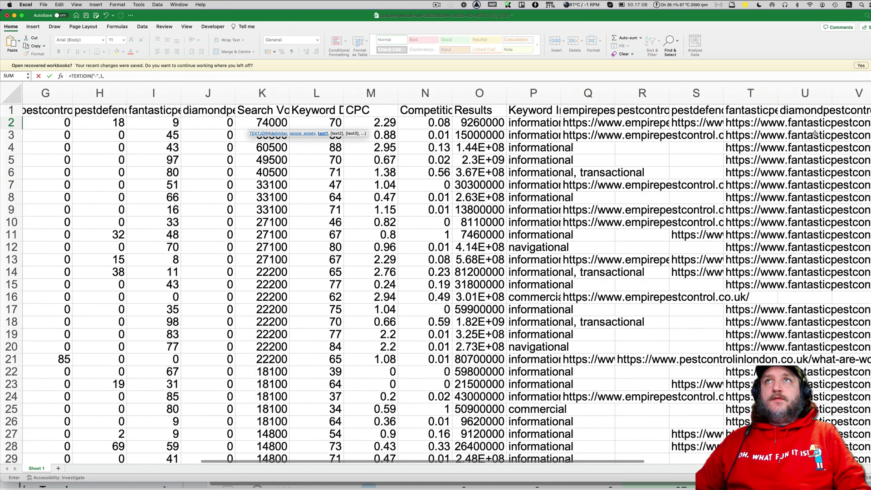
scroll(815, 134, right, 2)
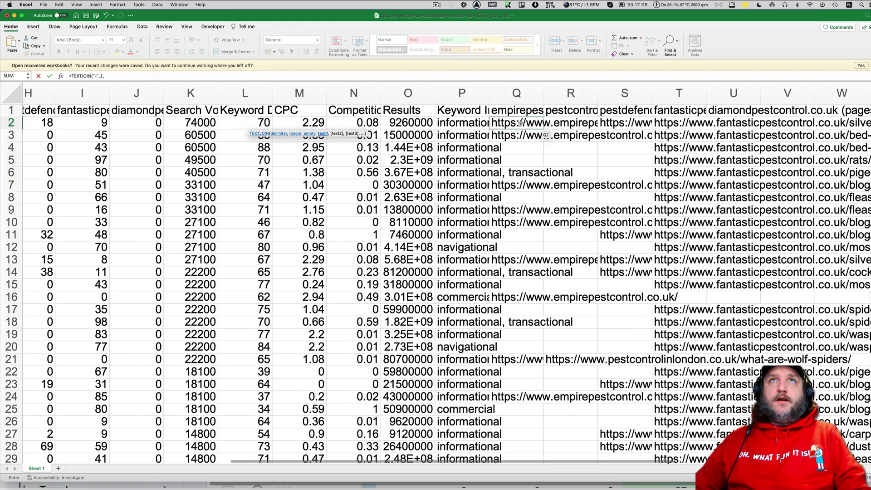
drag(520, 123, 737, 124)
key(Return)
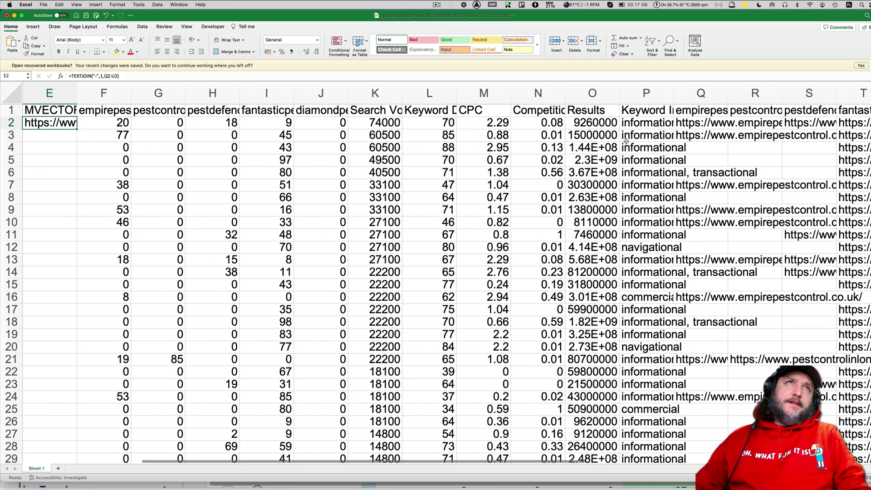
- Fill the Match, Avg, Prio and MVECTOR formulas from B2:E2 down through all keyword rows
scroll(59, 185, left, 5)
drag(321, 122, 212, 123)
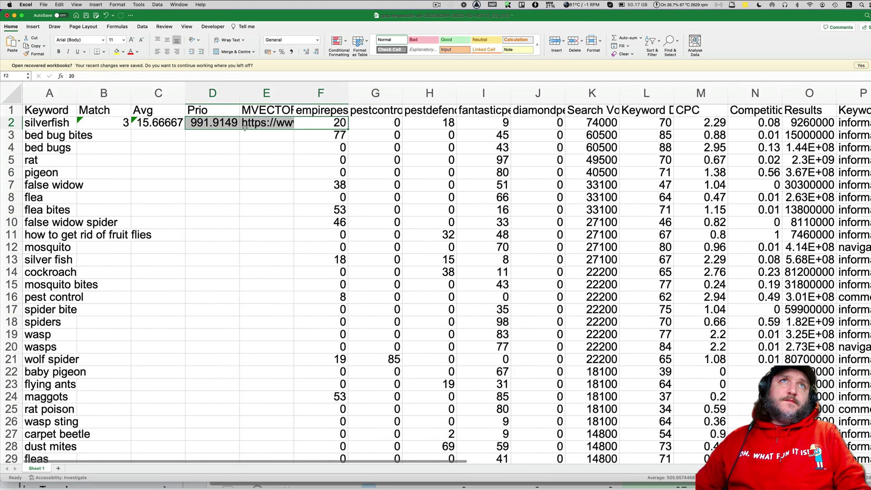
drag(115, 123, 296, 130)
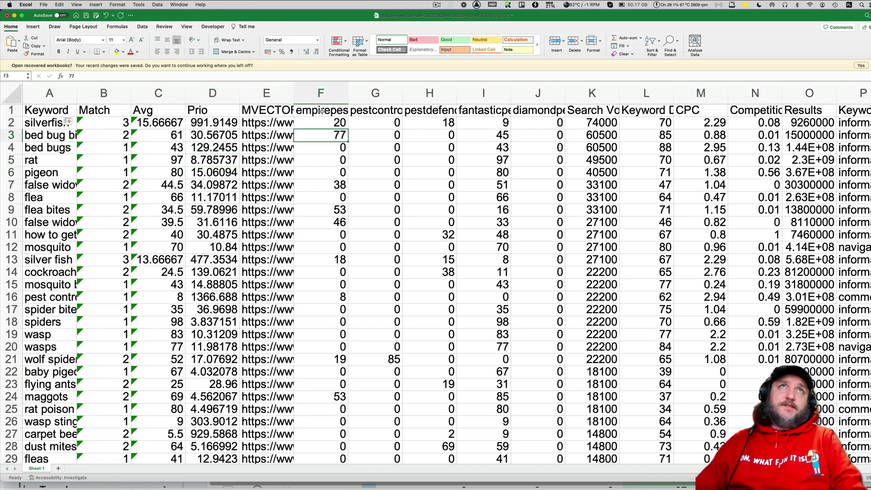
- Start a custom sort of the keyword table with Match as the first level, ordered Largest to Smallest
click(306, 94)
right_click(306, 94)
click(265, 108)
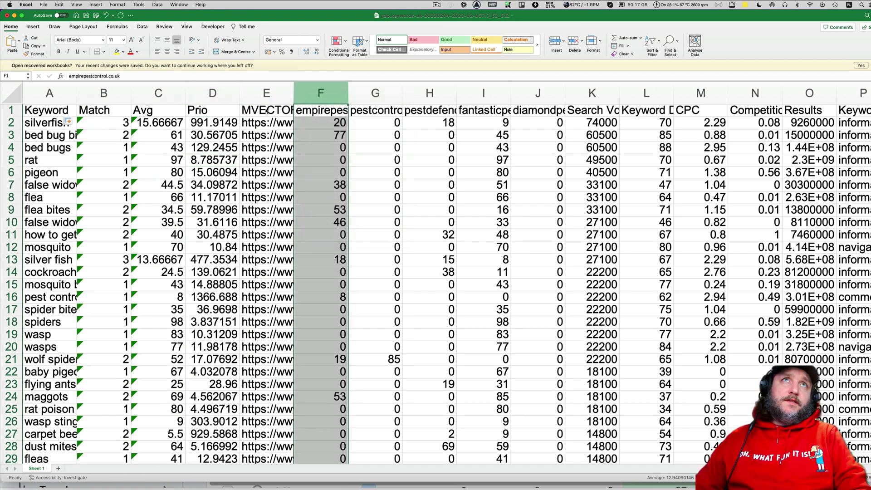
click(142, 27)
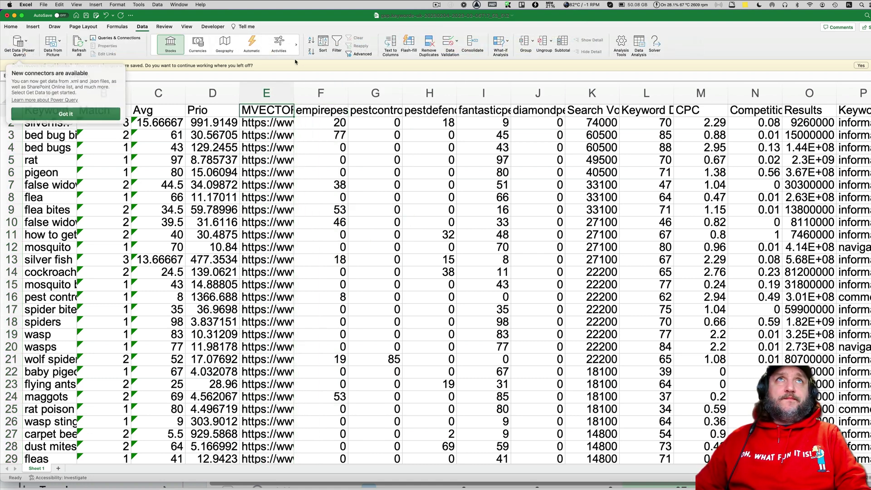
click(321, 43)
click(208, 219)
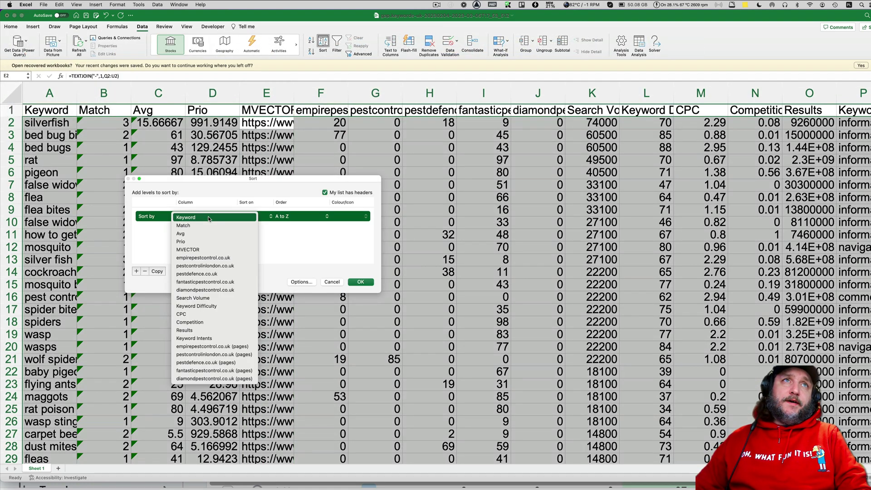
click(201, 230)
click(302, 217)
click(294, 226)
- Add a second sort level on MVECTOR in A to Z order
click(136, 271)
click(204, 227)
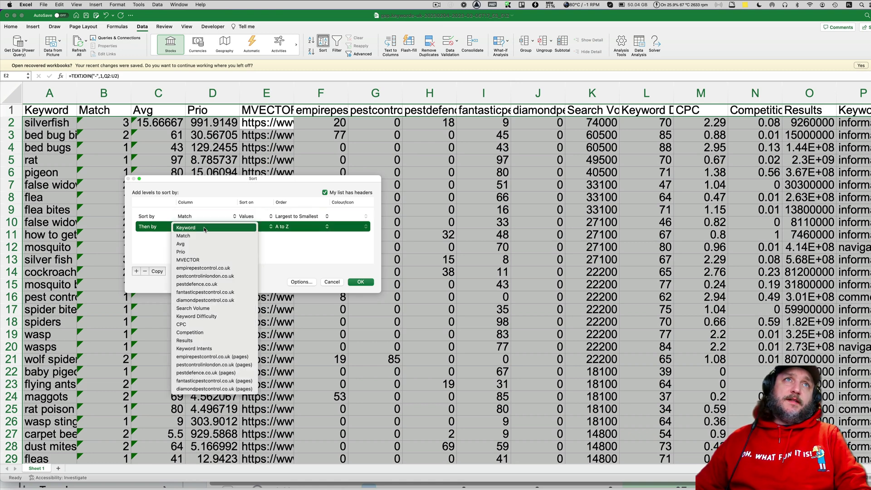
key(Return)
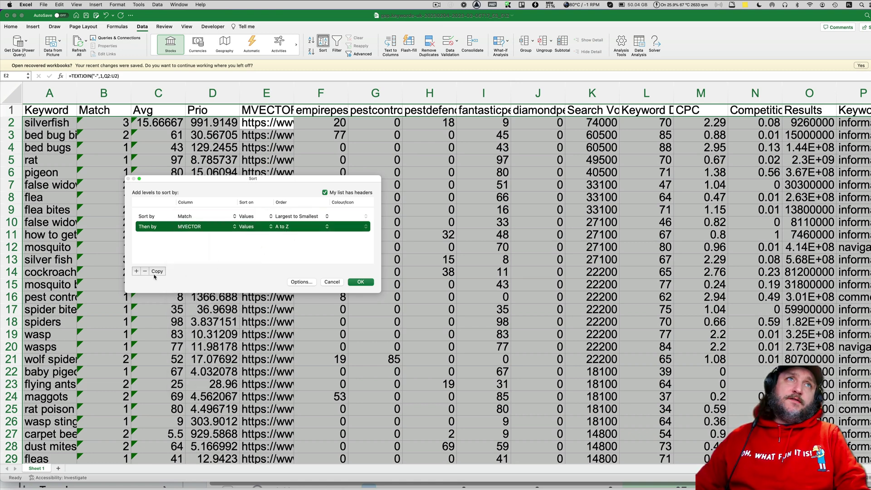
- Add a third sort level on Prio, Largest to Smallest, and apply the sort
click(136, 271)
click(204, 237)
key(p)
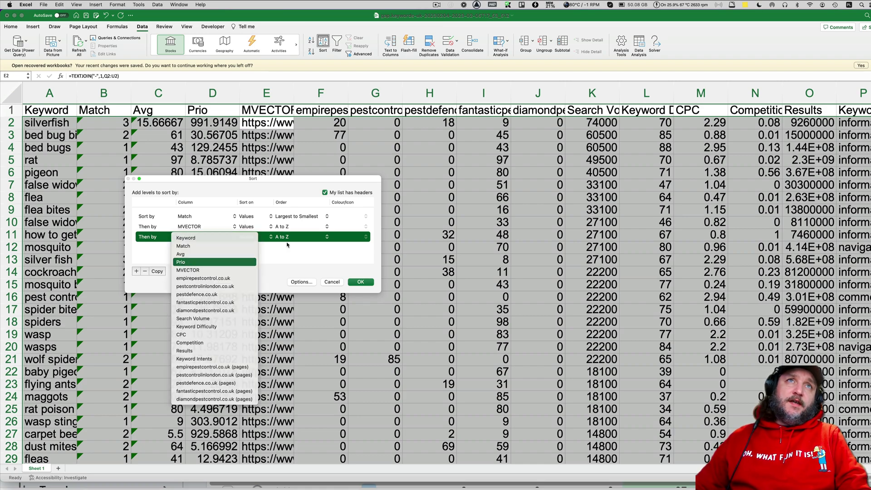
click(285, 237)
click(286, 245)
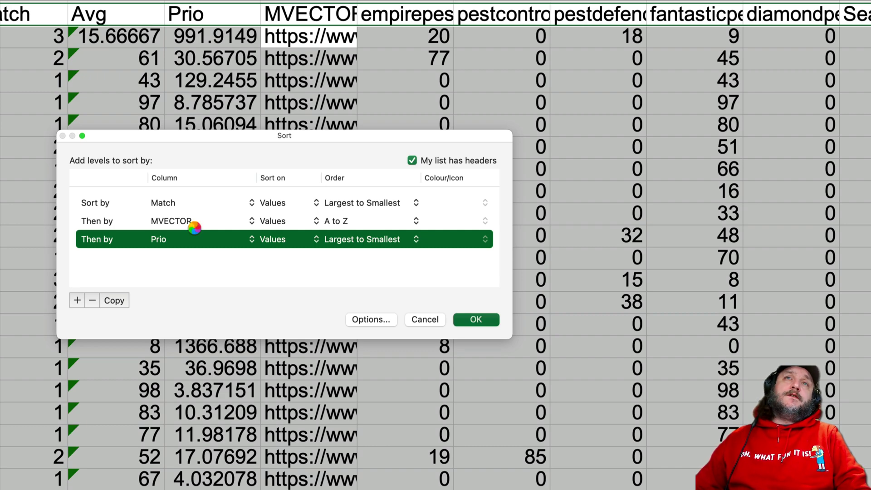
key(Return)
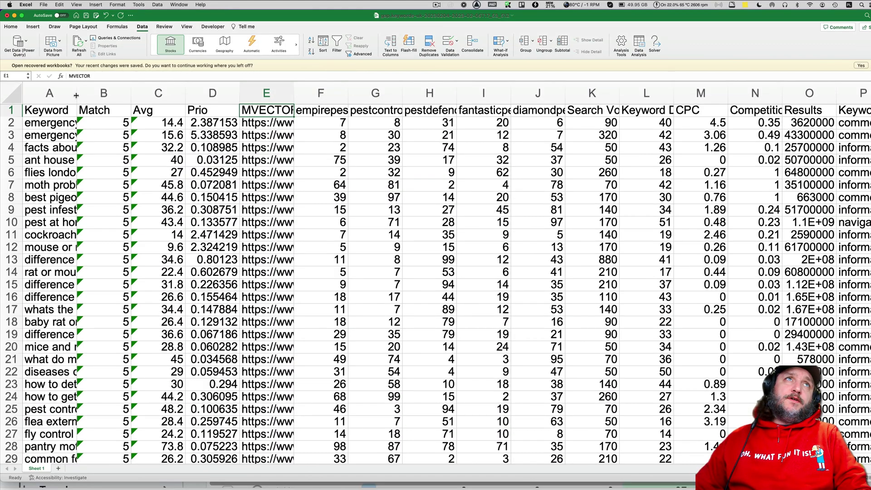
- Widen the Keyword column to fit the longer keywords and look over the first sorted rows
drag(76, 95, 235, 95)
click(97, 126)
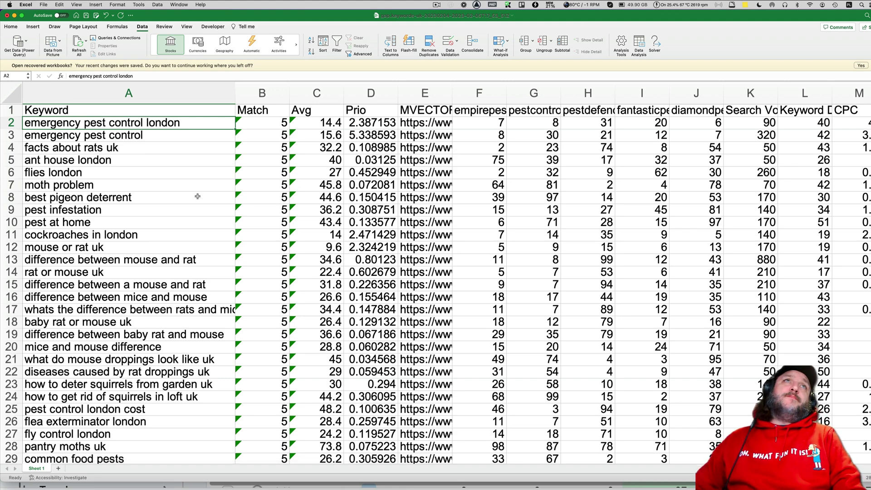
click(157, 135)
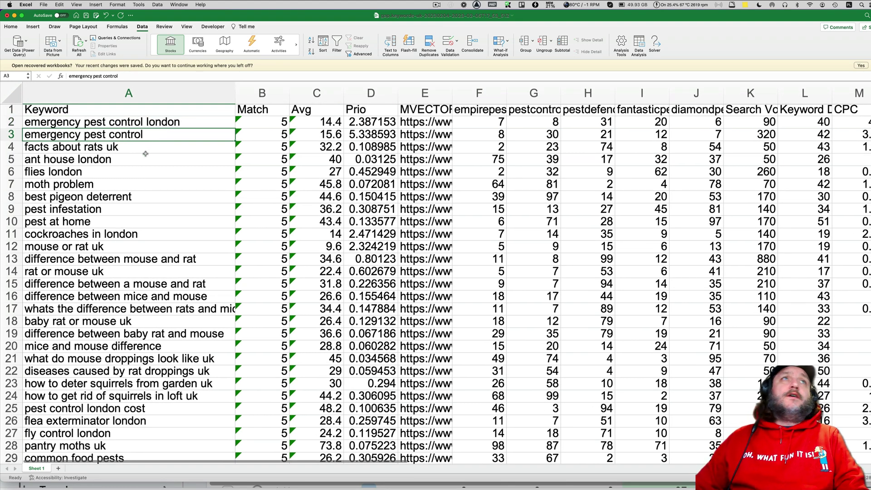
scroll(129, 181, up, 2)
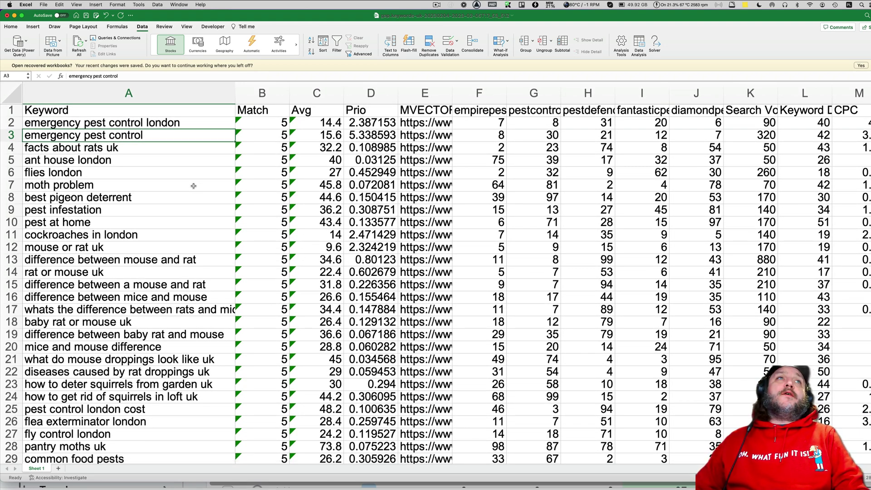
scroll(194, 186, up, 2)
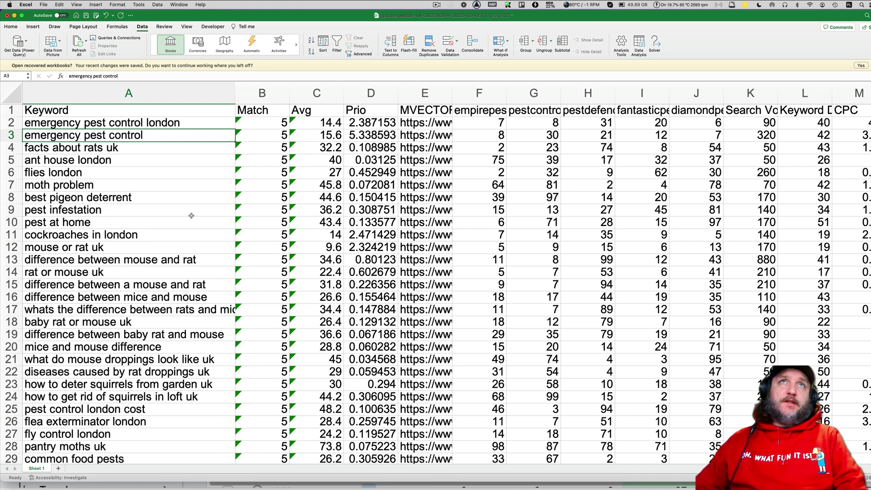
scroll(382, 179, down, 1)
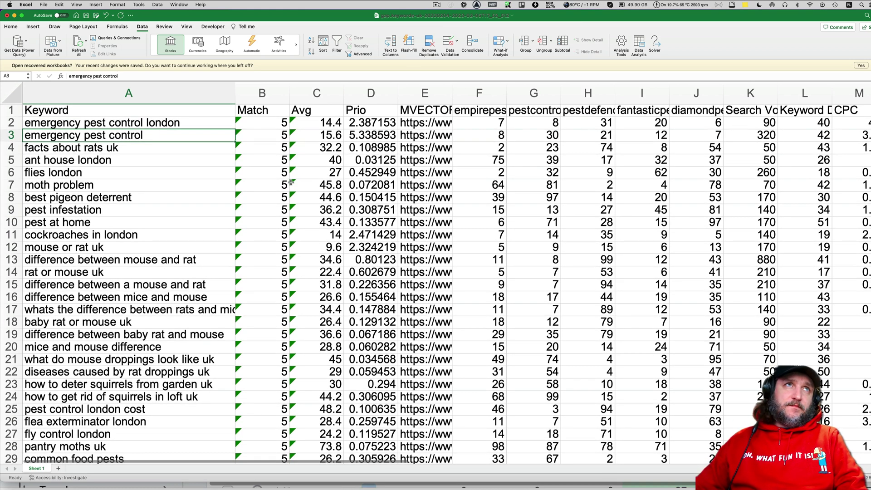
- Insert a column after MVECTOR, head it Gcount and enter 1 in F2
click(415, 171)
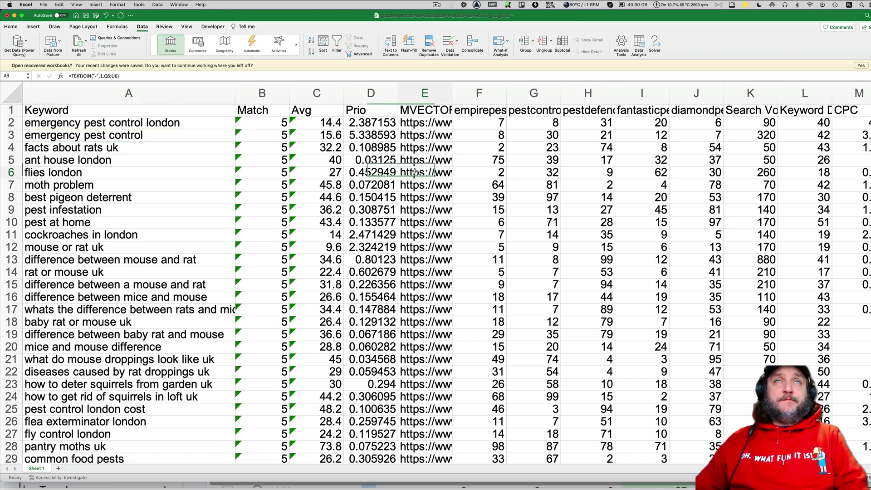
click(486, 90)
right_click(484, 90)
click(503, 112)
click(464, 110)
text(Gcount)
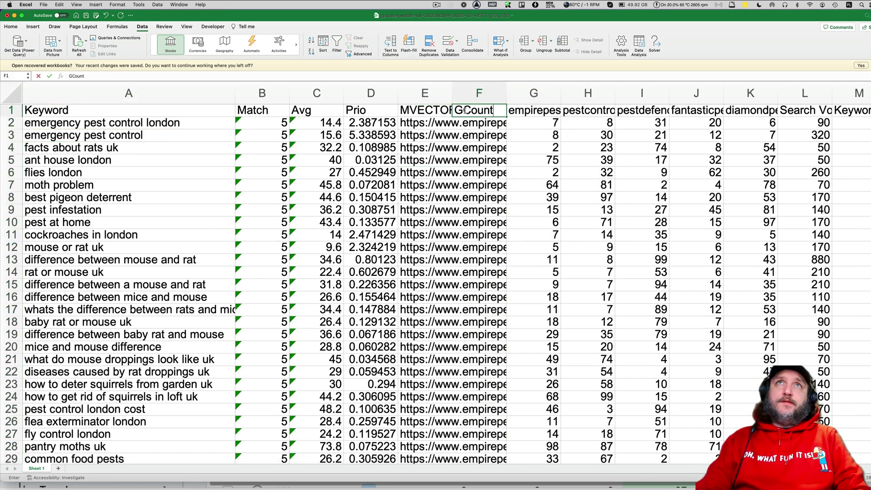
key(Return)
text(1)
key(Return)
- Enter the formula =IF(E3=E2,F2,F2+1) in F3 to raise the group number whenever MVECTOR changes
text(=IF()
scroll(418, 136, right, 1)
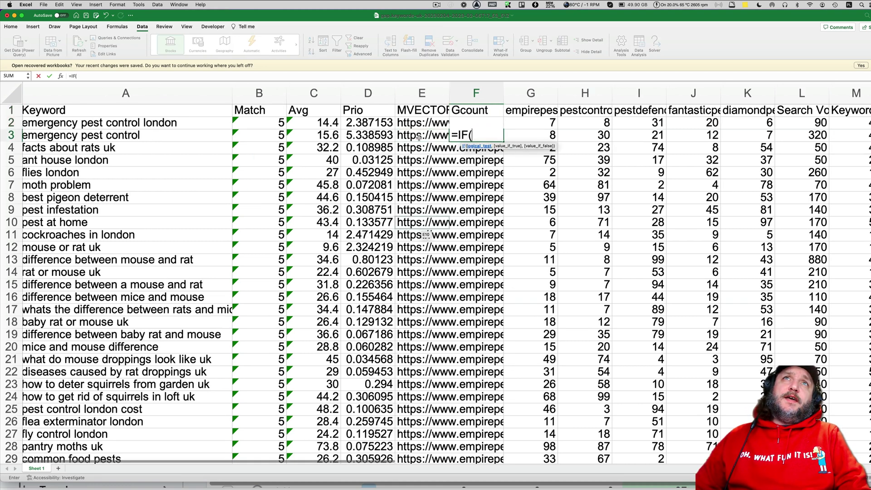
click(421, 135)
text(=)
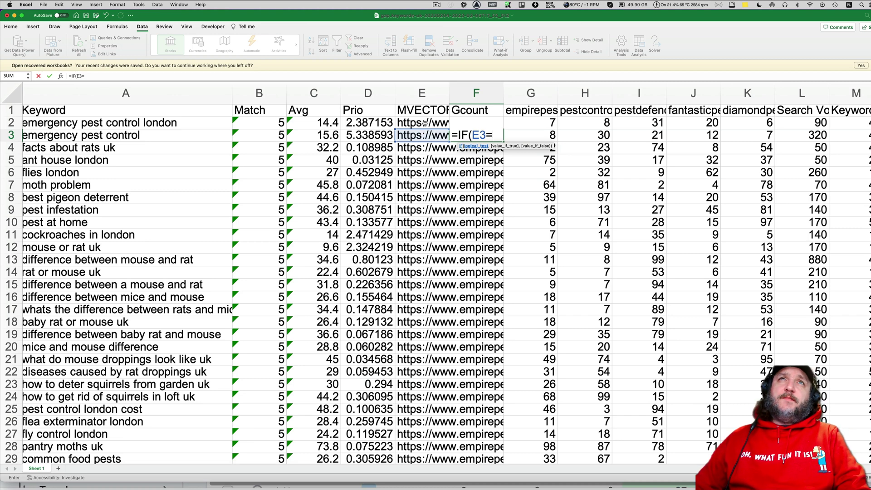
click(425, 123)
text(,)
click(580, 122)
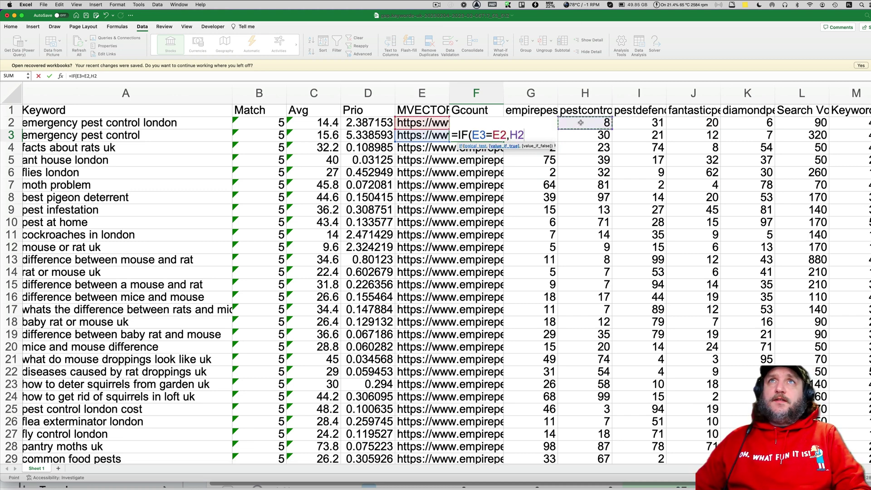
key(Left)
key(Left)
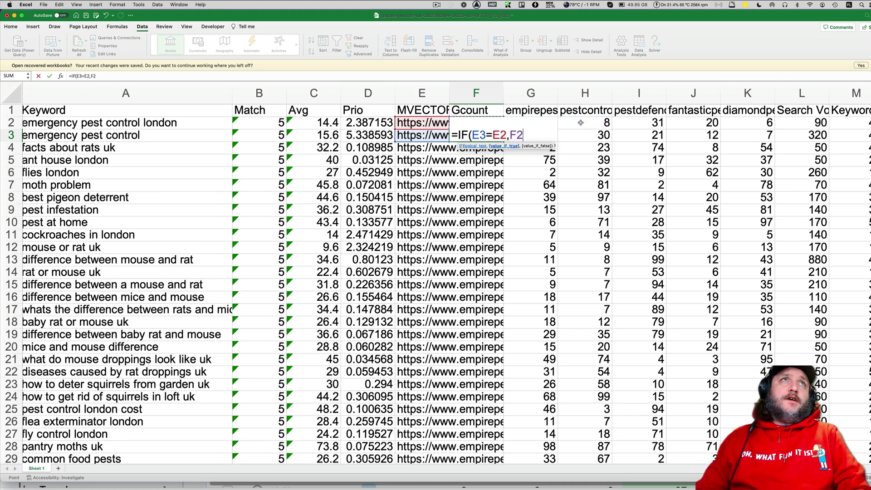
click(102, 75)
text(,)
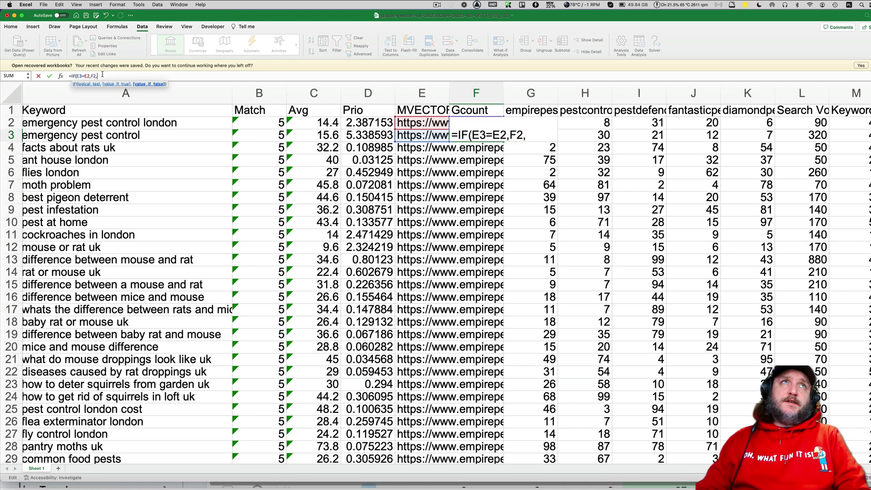
click(574, 122)
key(Left)
key(Left)
text(+1))
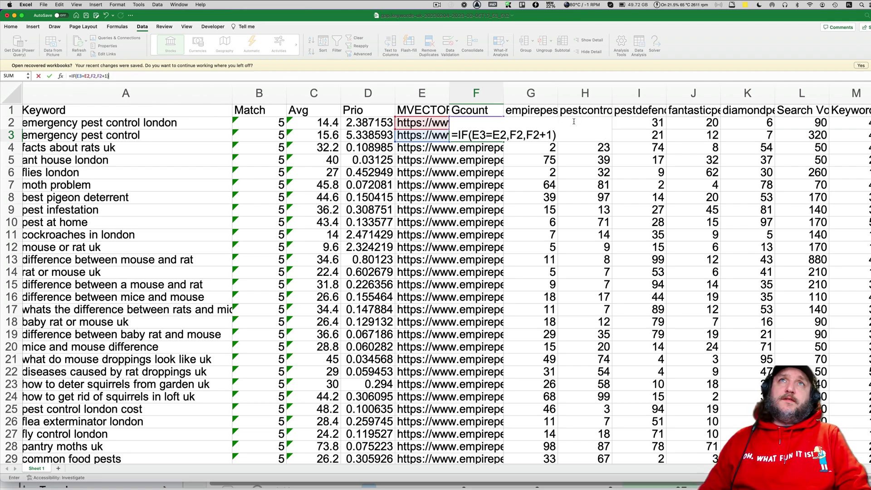
key(Return)
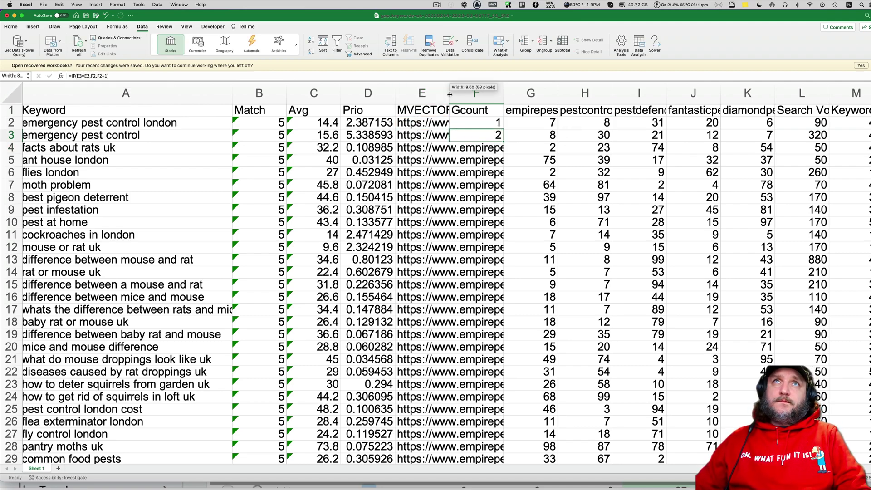
- Fill the Gcount formula from F3 down through all keyword rows
double_click(446, 94)
scroll(493, 155, right, 15)
scroll(355, 162, left, 10)
scroll(265, 156, left, 10)
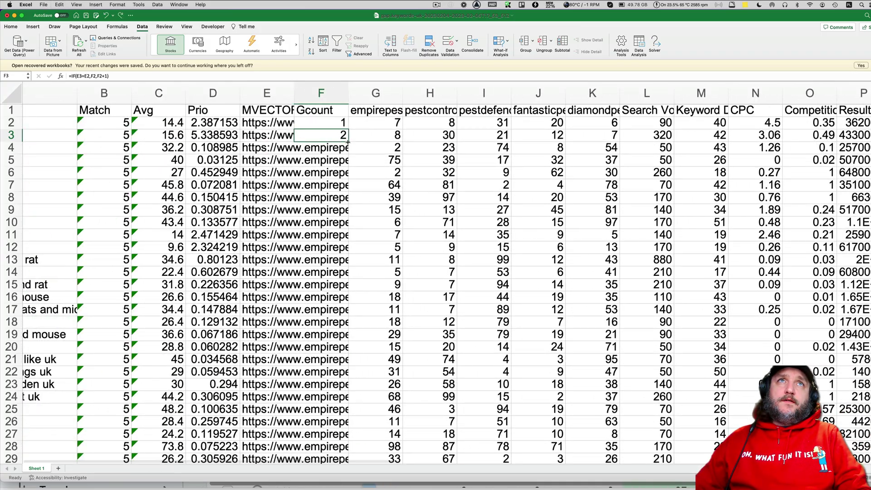
double_click(347, 142)
click(377, 135)
- Insert a column after Gcount and head it Group
click(367, 82)
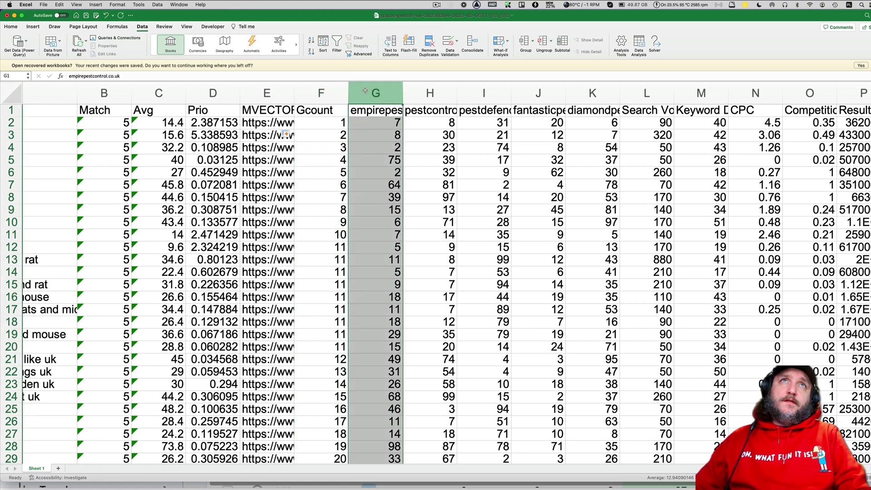
right_click(363, 86)
click(381, 132)
click(362, 111)
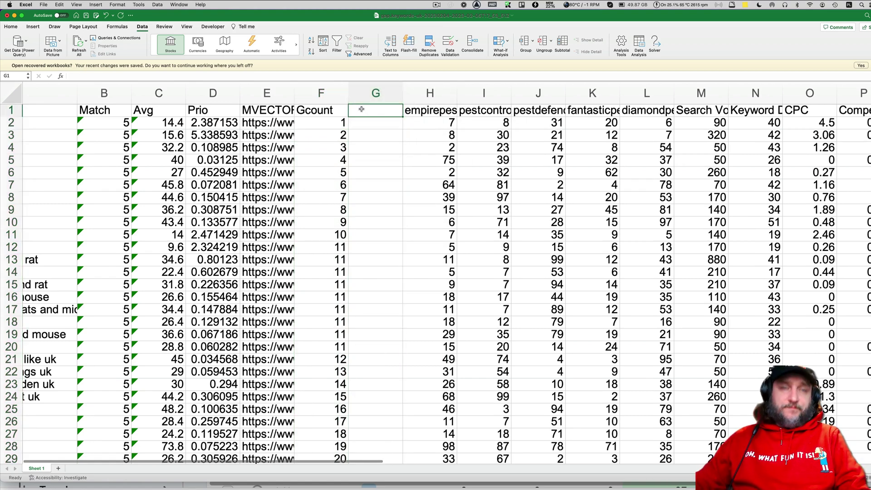
text(FGrou)
key(BackSpace)
key(BackSpace)
key(BackSpace)
key(BackSpace)
key(BackSpace)
text(Group)
key(Return)
- Enter the formula ="Group "&F2 in G2 and fill it down through all keyword rows
text(="Group)
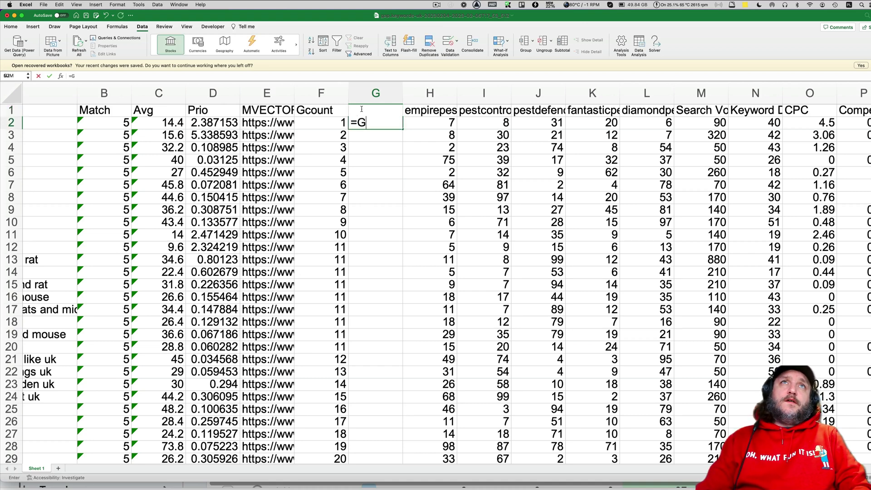
text( "&)
click(321, 110)
click(322, 121)
key(ctrl+Return)
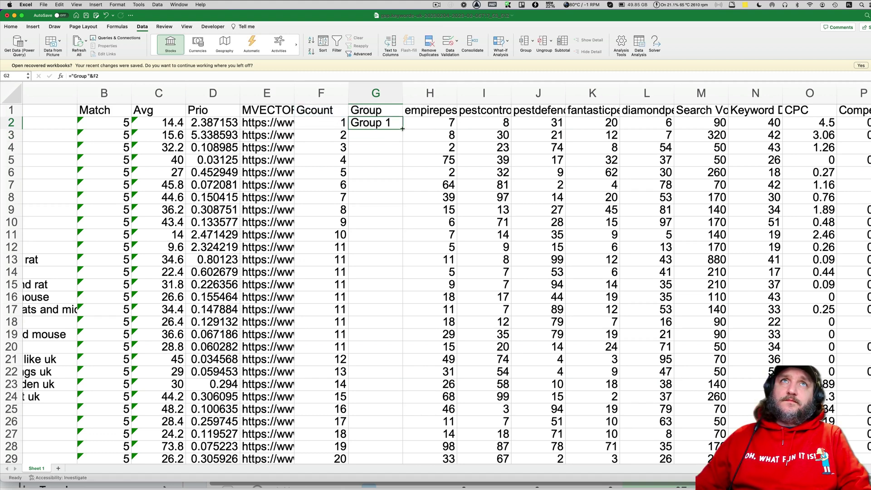
double_click(403, 128)
- Insert a column after Group and head it Group Size
click(427, 94)
right_click(426, 94)
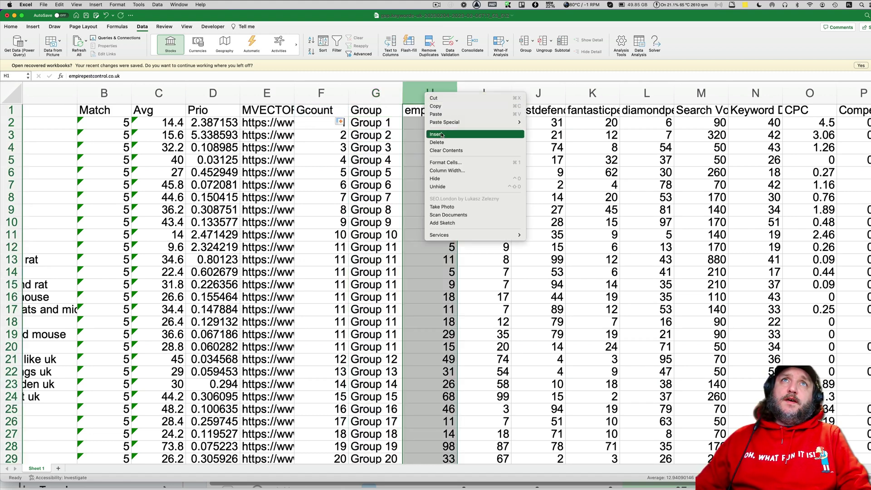
click(435, 134)
click(414, 110)
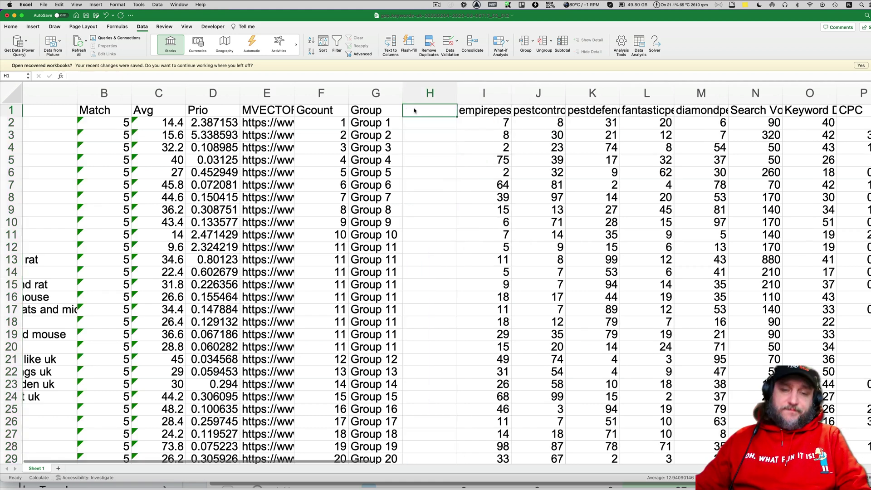
text(Group Size)
key(Return)
- Enter the formula =COUNTIF(G:G,G2) in H2 to count the keywords in each group
text(=COUNTIF()
click(374, 91)
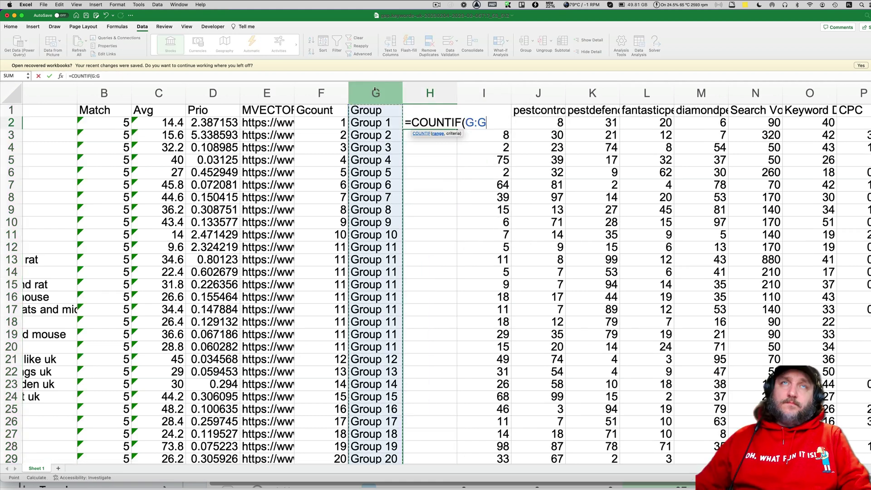
text(,)
click(379, 121)
text(_)
key(Return)
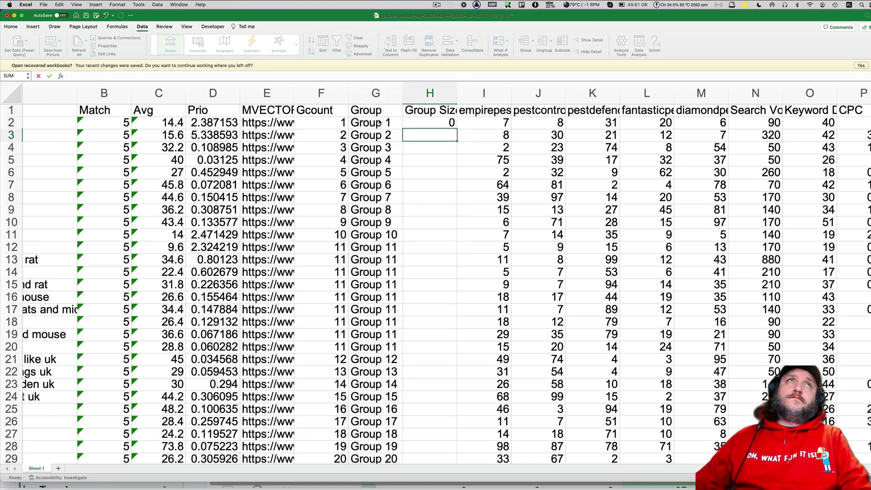
click(426, 123)
click(110, 76)
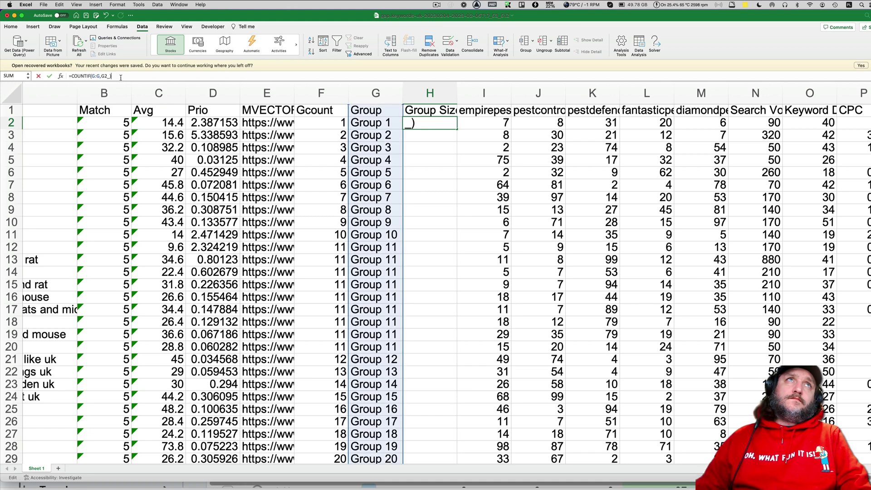
key(BackSpace)
key(Return)
- Fill the Group Size formula down through all keyword rows and select the Group 11 sizes in H12:H20
click(429, 123)
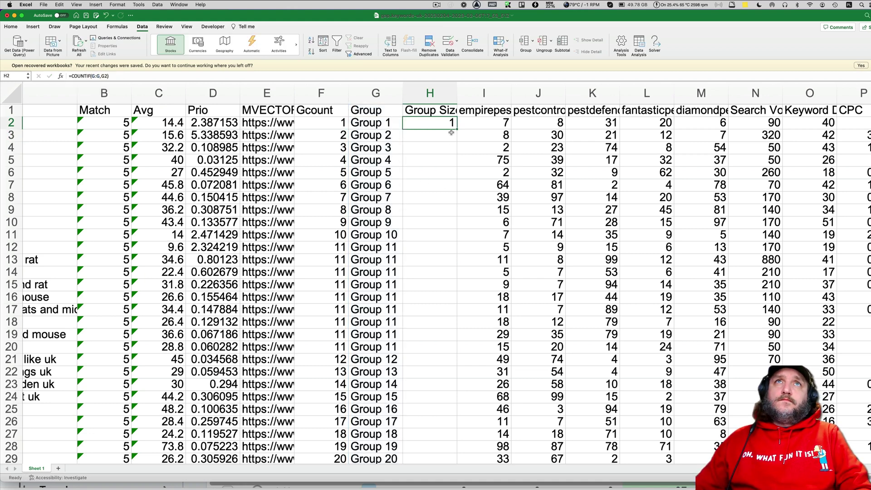
click(442, 177)
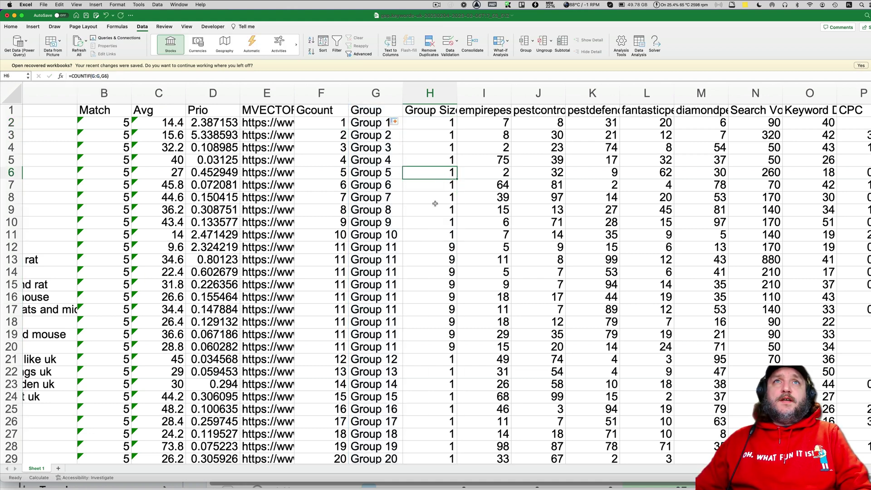
drag(421, 248, 412, 348)
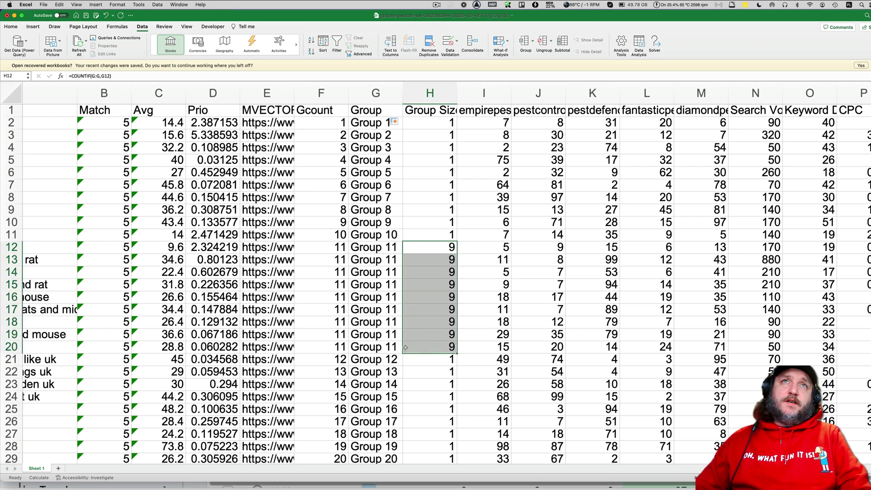
- Insert an empty column between Group Size and the empirepestcontrol.co.uk column
drag(375, 247, 376, 353)
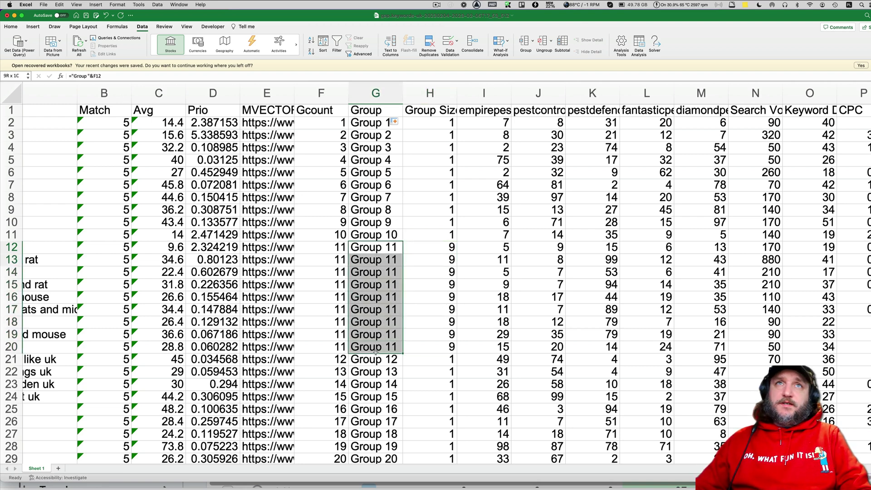
drag(442, 248, 442, 348)
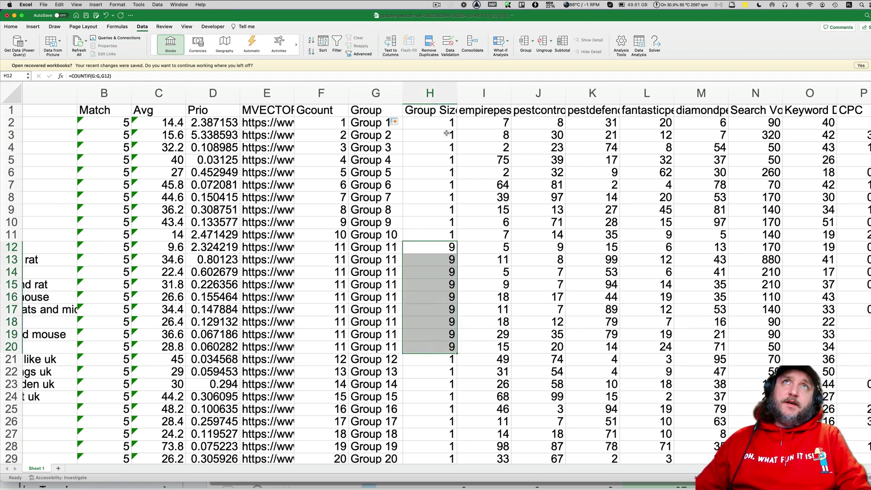
click(476, 93)
right_click(480, 89)
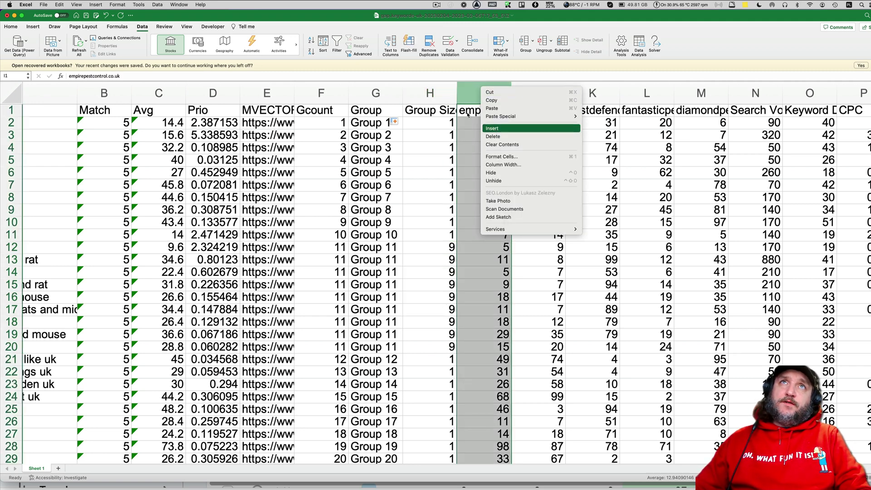
key(Escape)
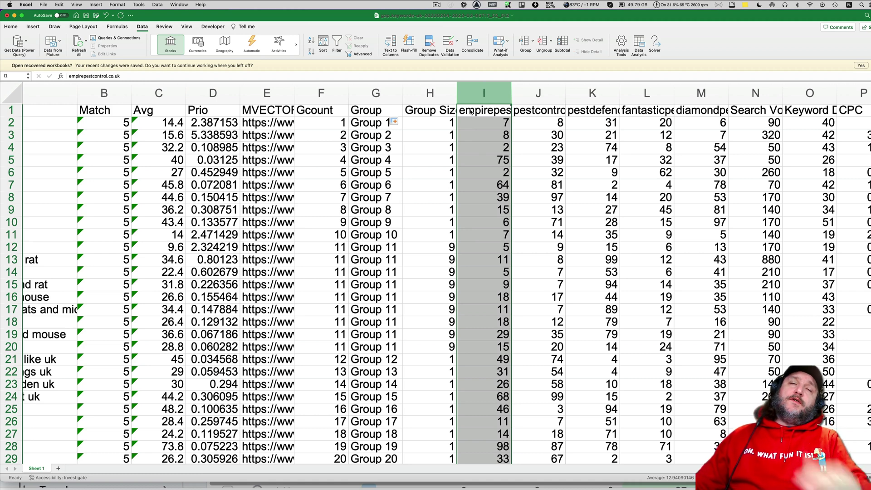
key(ctrl+shift+plus)
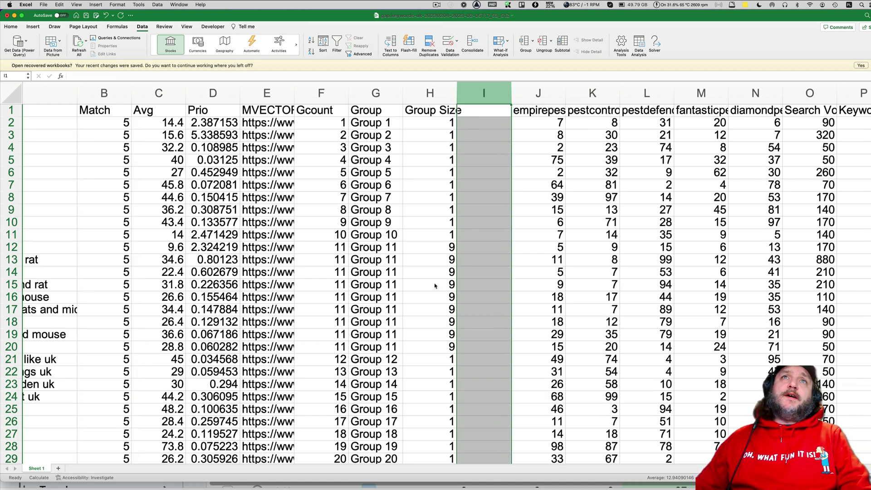
- Head the new column Group Switch in I1 and enter =1 in I2 as its starting value
click(435, 285)
click(436, 249)
key(Down)
key(Down)
key(Down)
key(Down)
key(Down)
key(Down)
key(Down)
key(Down)
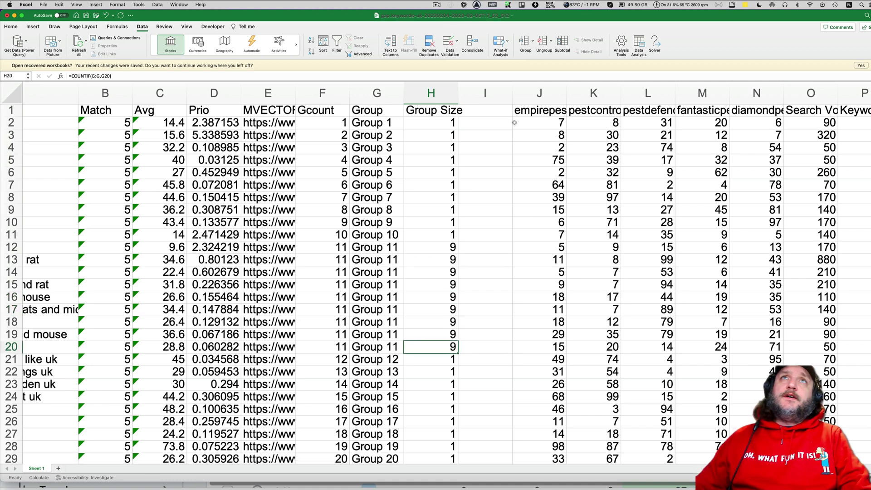
click(499, 111)
text(Group S)
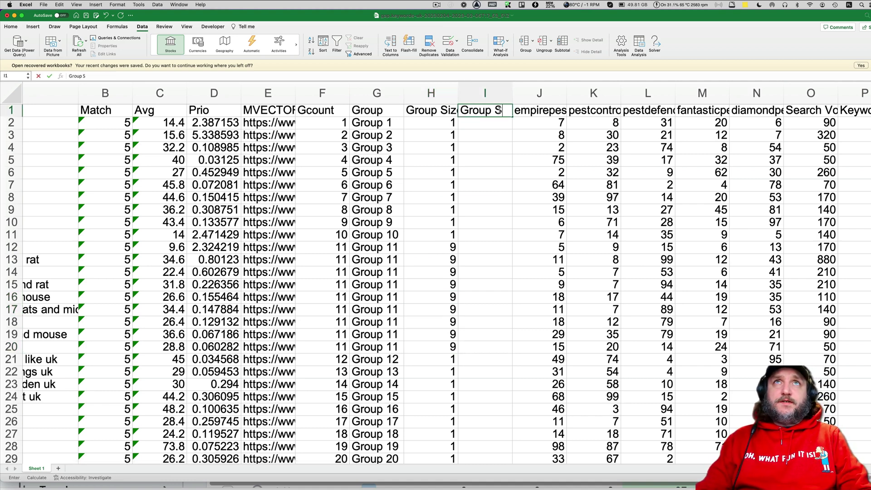
text(witch)
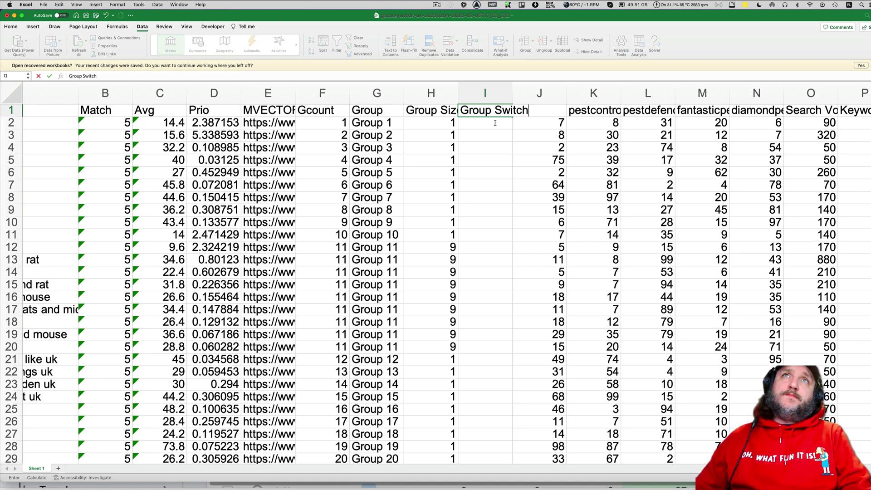
click(494, 123)
text(=1)
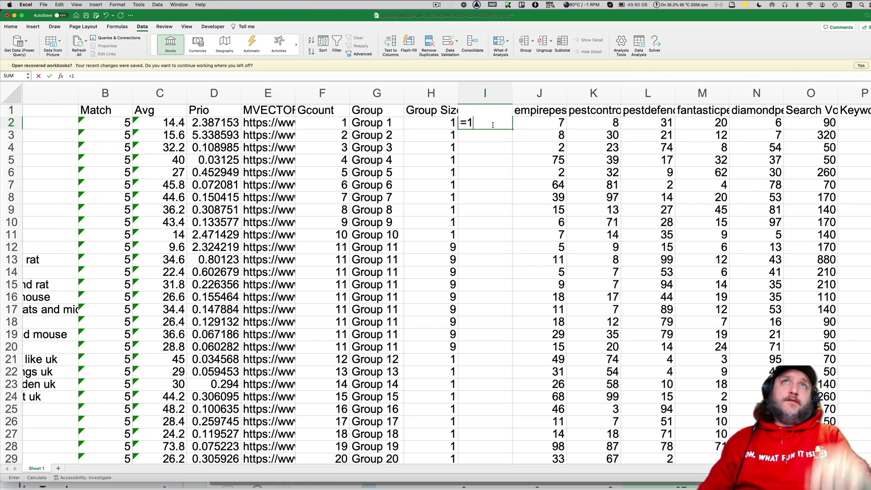
- Enter the formula =IF(G3=G2,I2+1,1) in I3 and fill it down through all keyword rows
click(490, 137)
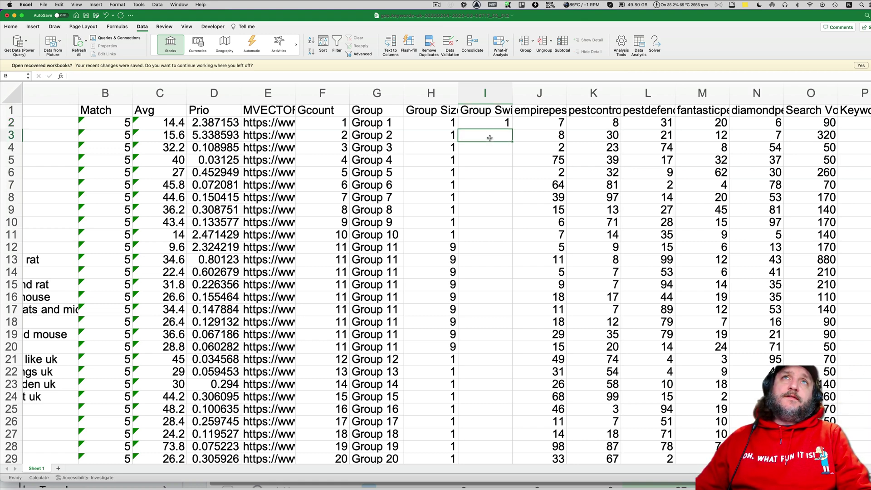
text(=IF()
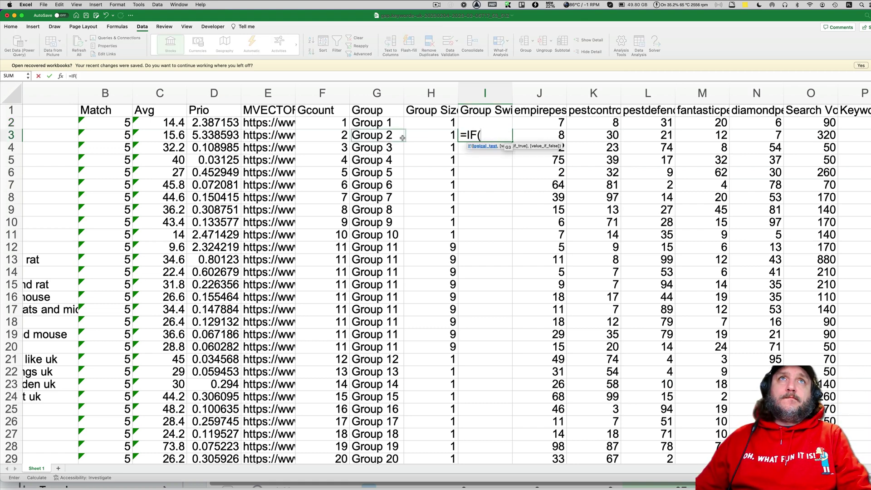
click(392, 136)
text(=)
click(382, 123)
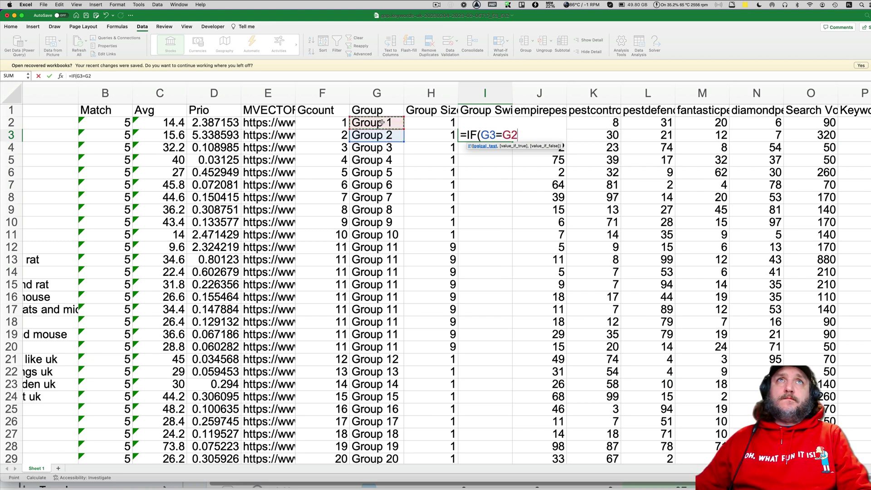
text(,)
click(611, 125)
key(Left)
key(Left)
text(+1,1))
key(Return)
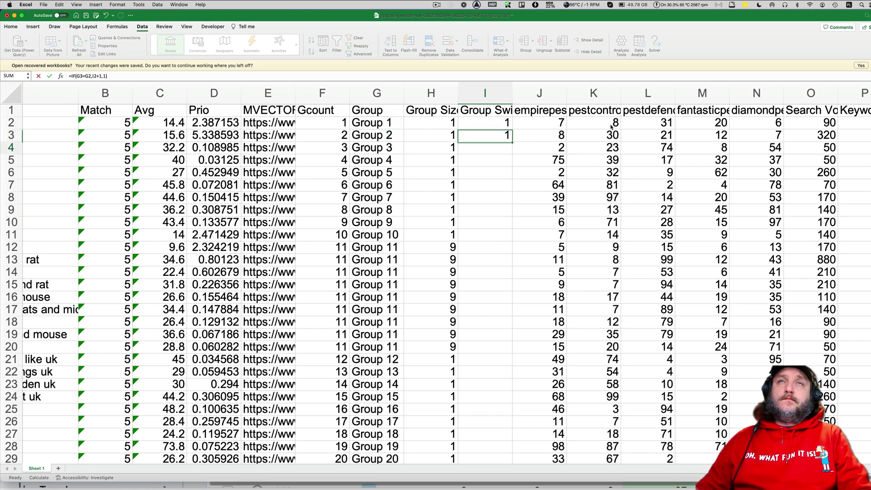
key(Up)
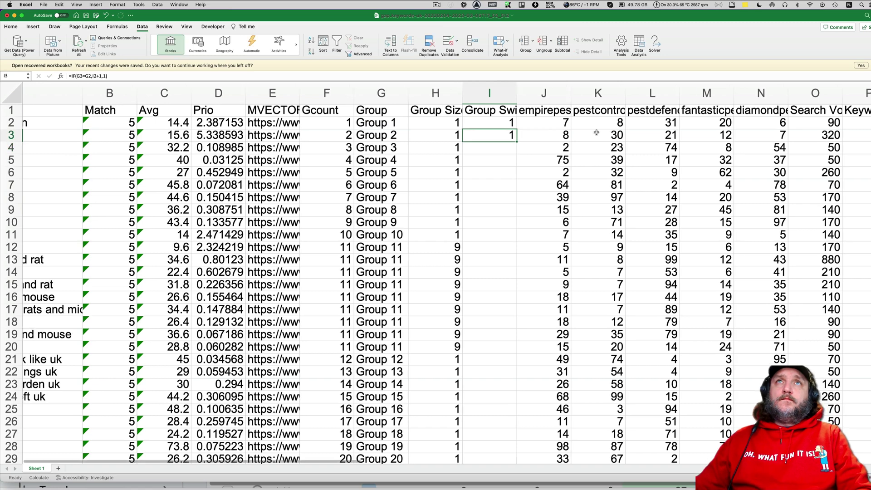
double_click(518, 142)
- Select the whole keyword table with its headers and create a pivot table from it on a new worksheet
click(504, 136)
key(super+Up)
key(super+Left)
key(shift+super+Right)
key(shift+super+Down)
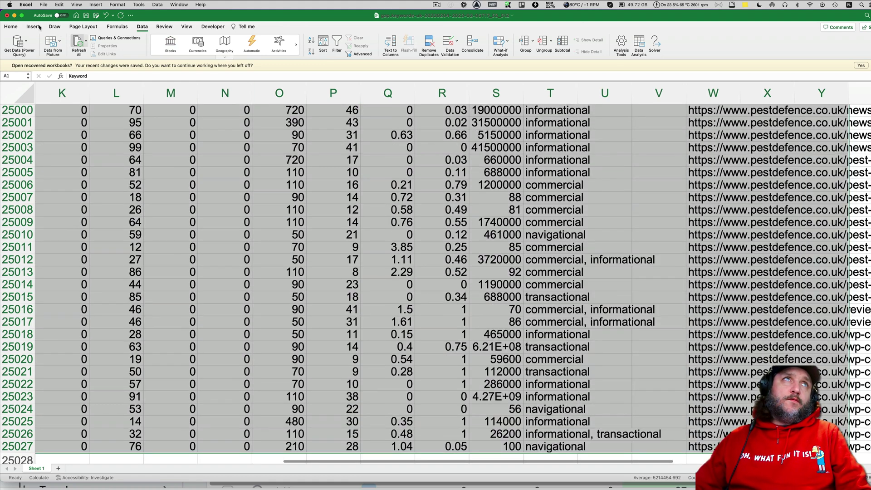
click(33, 27)
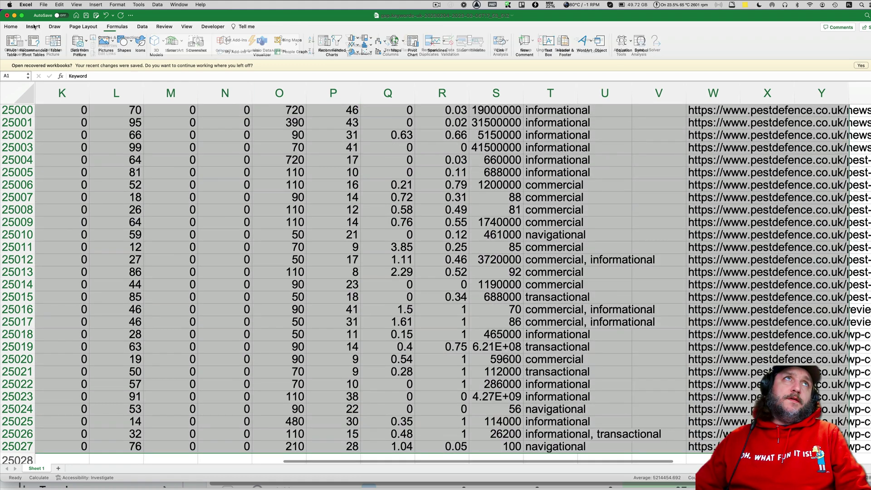
click(10, 45)
click(538, 223)
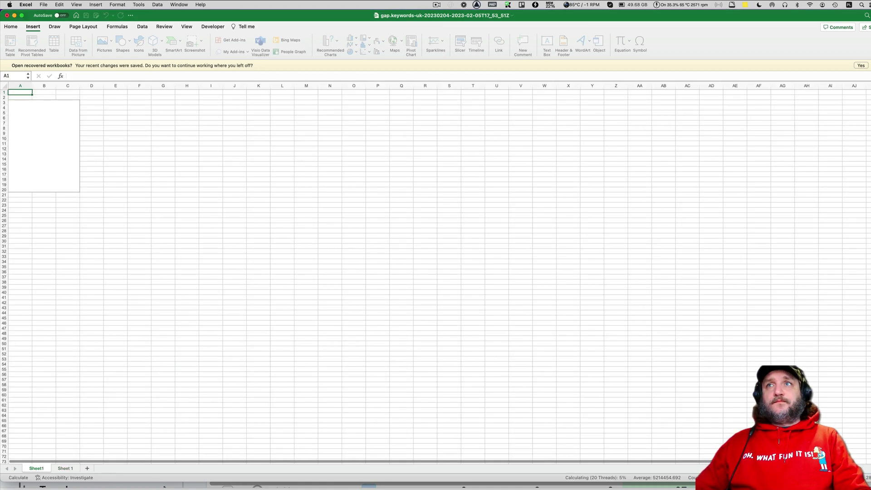
- Add Keyword to the pivot table rows and place Group above it so keywords are nested by group
click(75, 160)
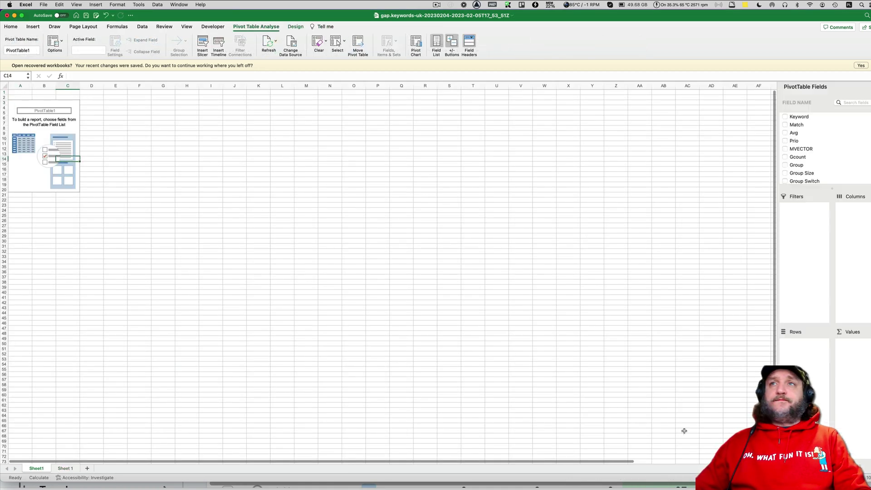
scroll(388, 273, up, 8)
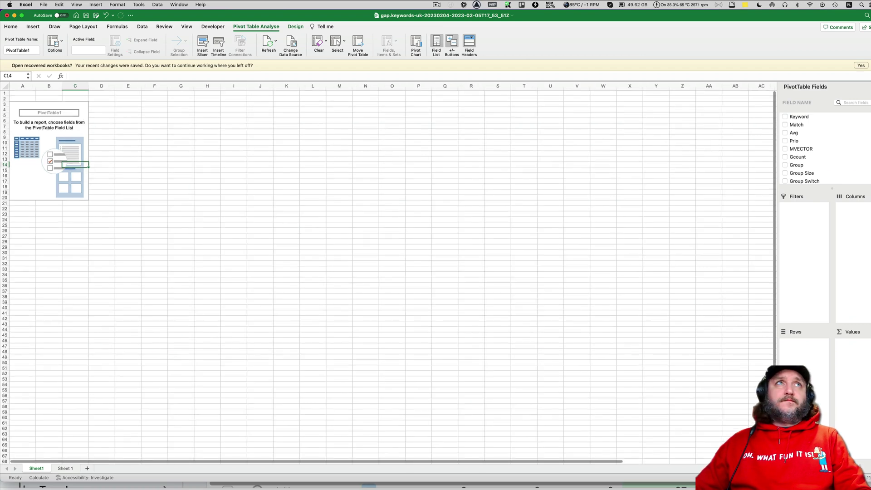
click(847, 134)
click(818, 148)
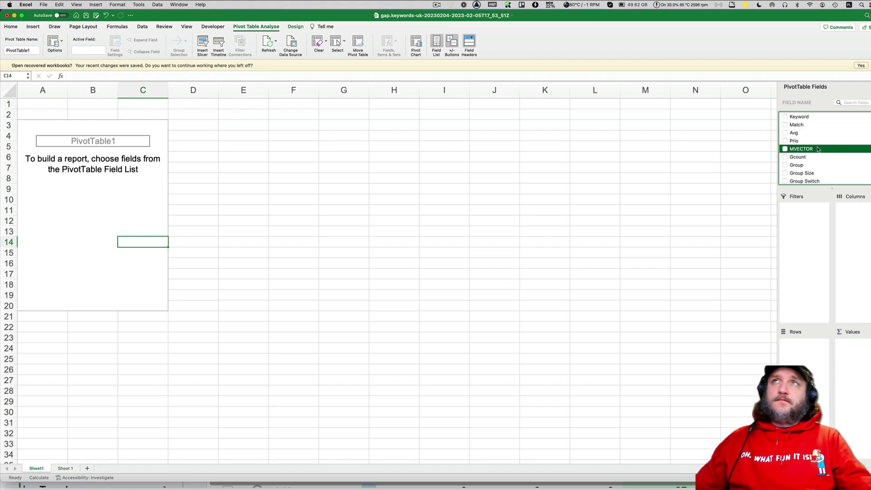
click(815, 125)
drag(817, 116, 813, 369)
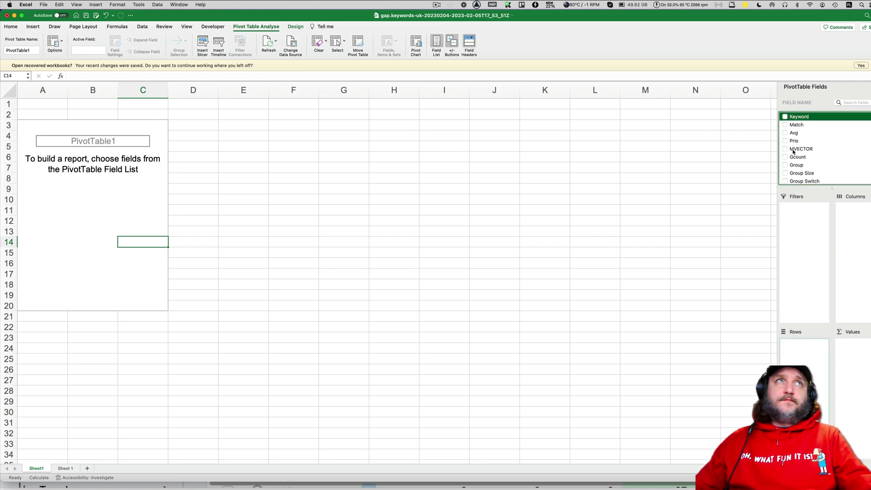
click(796, 165)
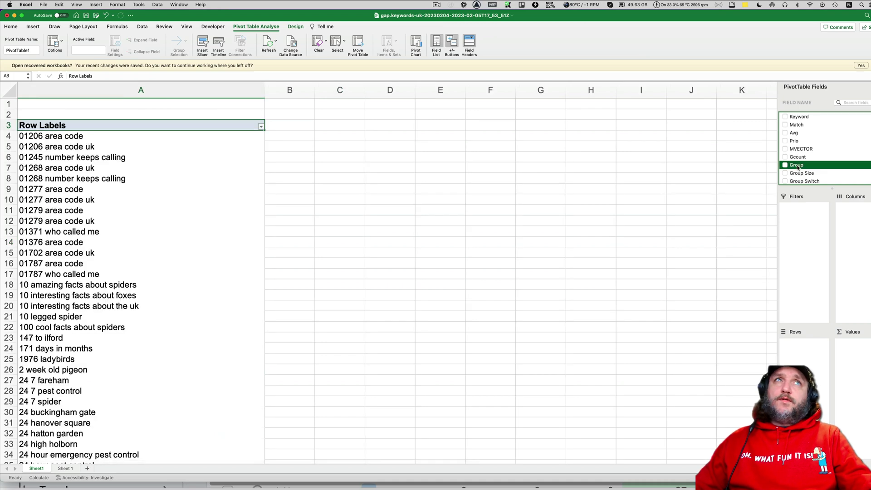
drag(796, 181, 817, 340)
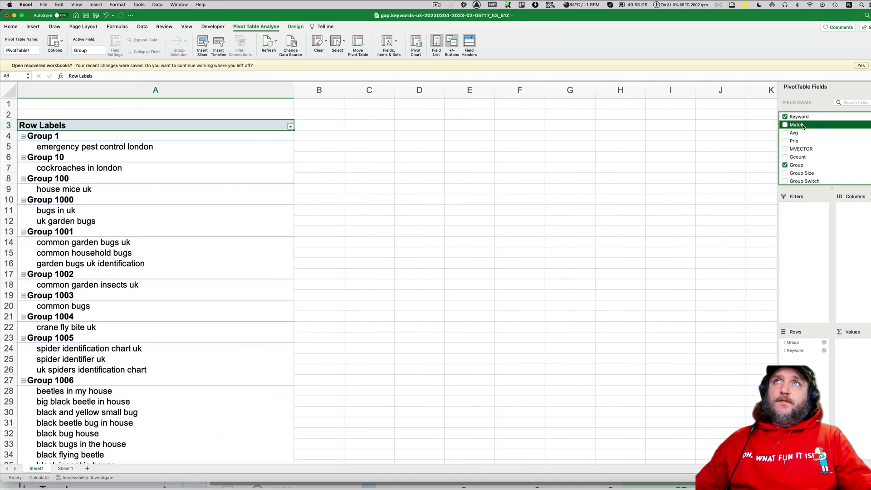
- Add Prio as a summed pivot value and use Match, Group Size and Group Switch as report filters
drag(801, 127, 804, 217)
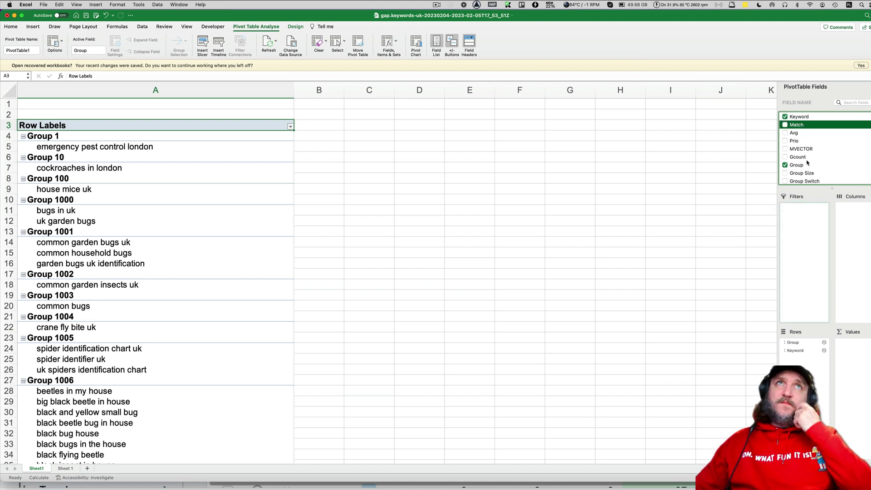
drag(804, 168, 436, 263)
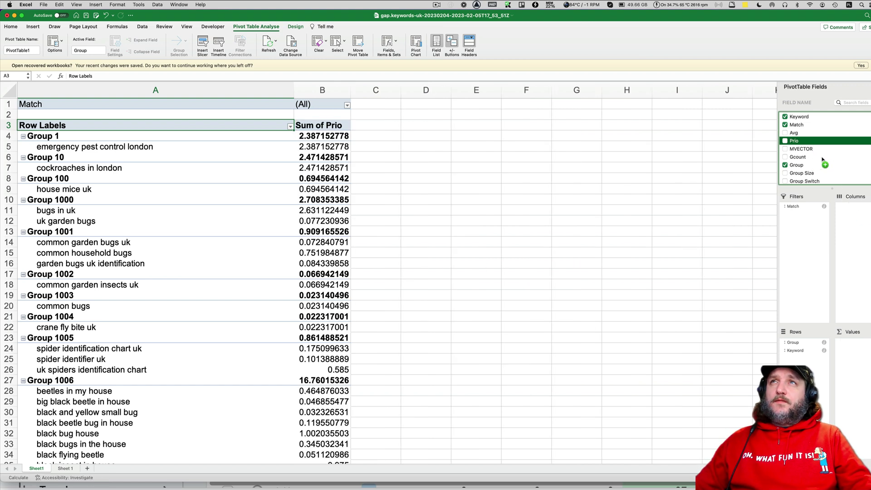
drag(821, 159, 809, 174)
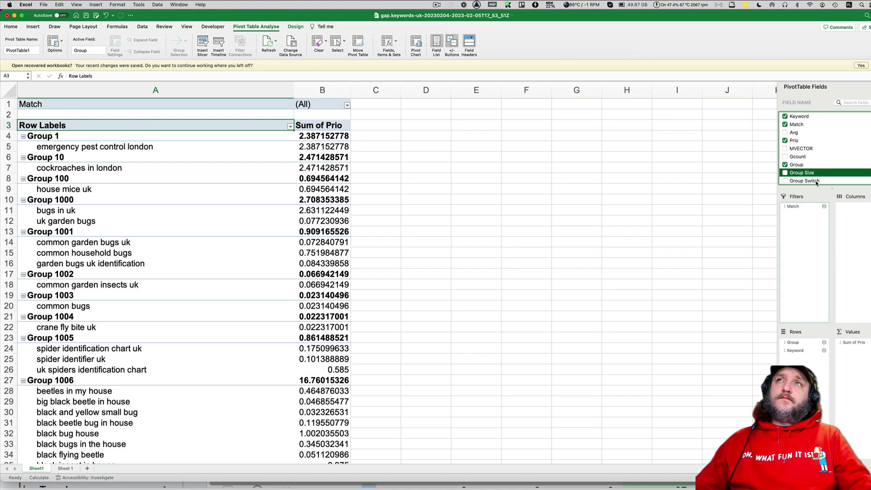
drag(816, 182, 804, 246)
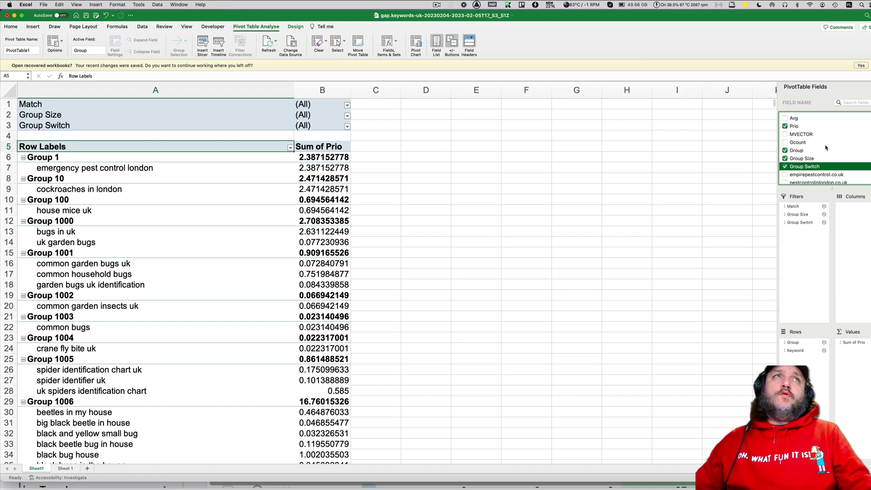
- Add the five competitor domain fields to the pivot values and insert Search Volume directly after Sum of Prio
scroll(825, 148, down, 3)
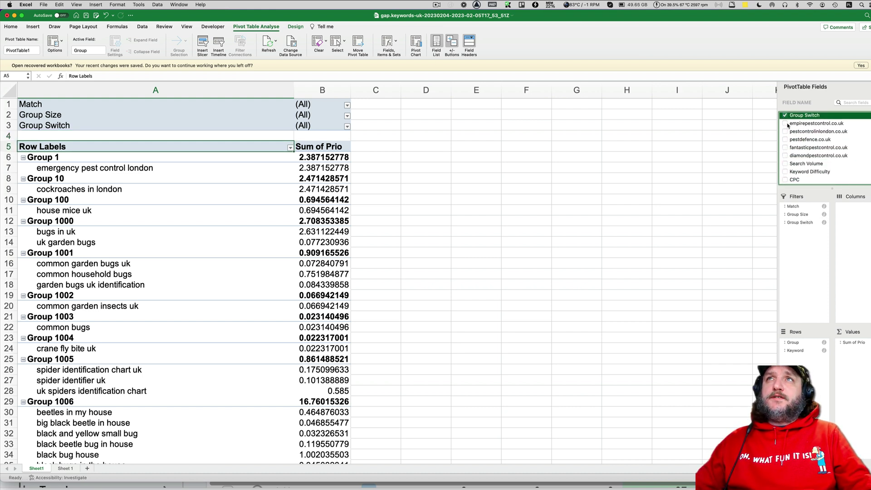
click(786, 124)
click(786, 131)
click(785, 139)
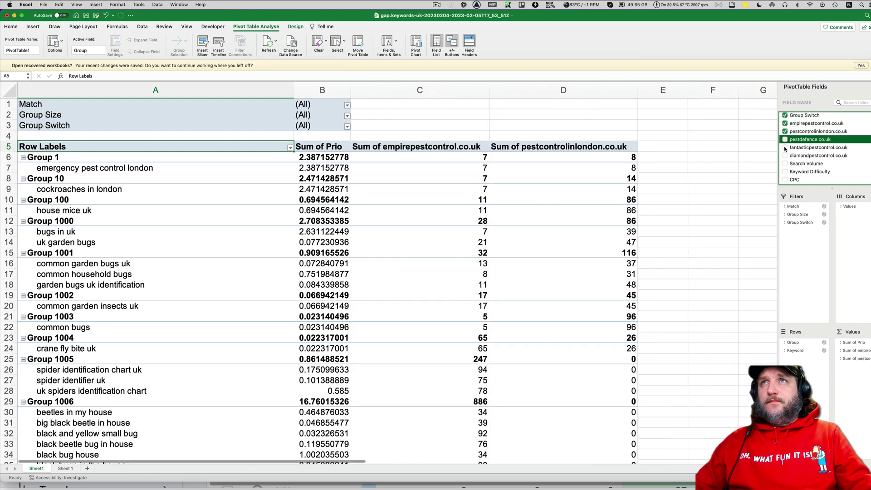
click(784, 148)
key(space)
key(Down)
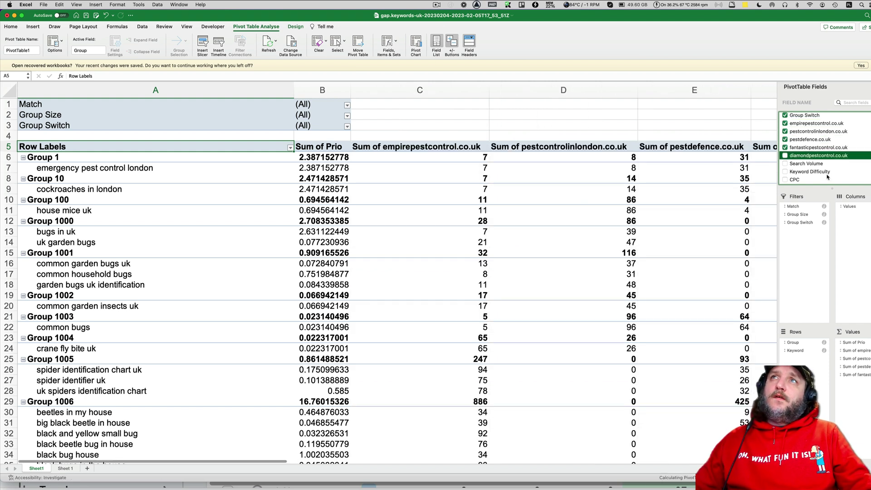
drag(806, 165, 853, 341)
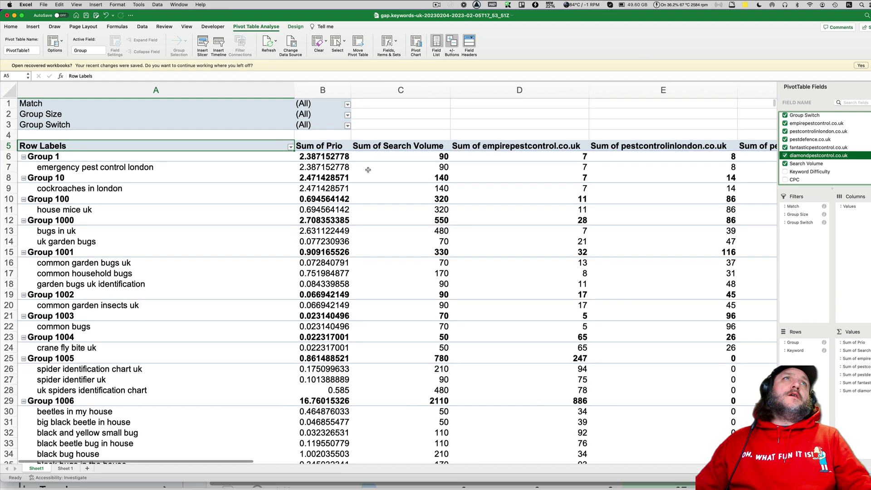
- Sort the pivot's groups, and the keywords within each group, by Sum of Prio from largest to smallest
click(320, 156)
right_click(320, 157)
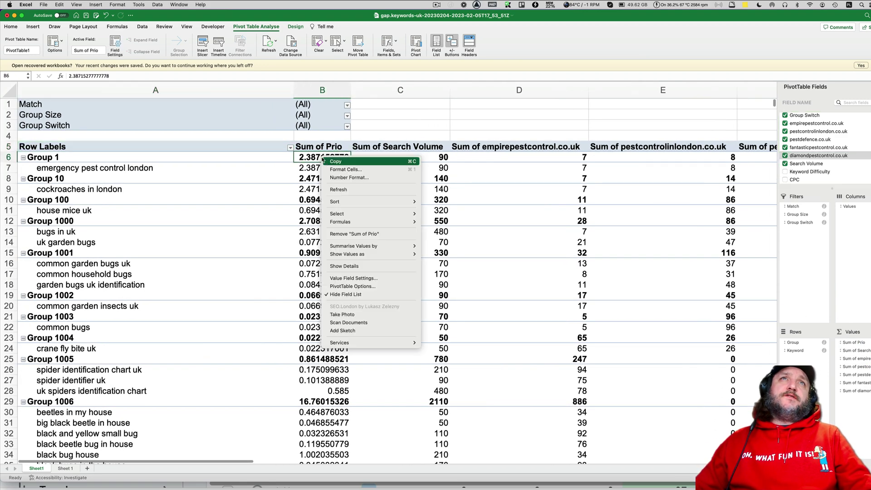
mouse_move(341, 201)
click(437, 209)
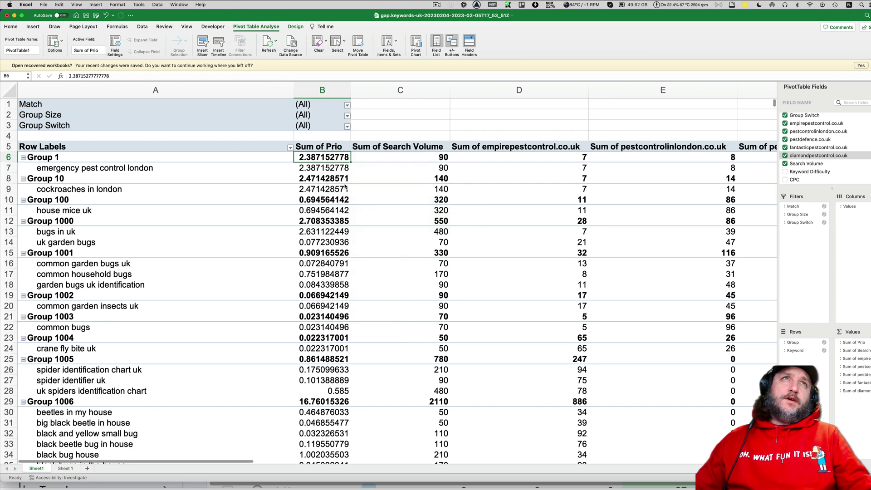
click(317, 168)
right_click(317, 167)
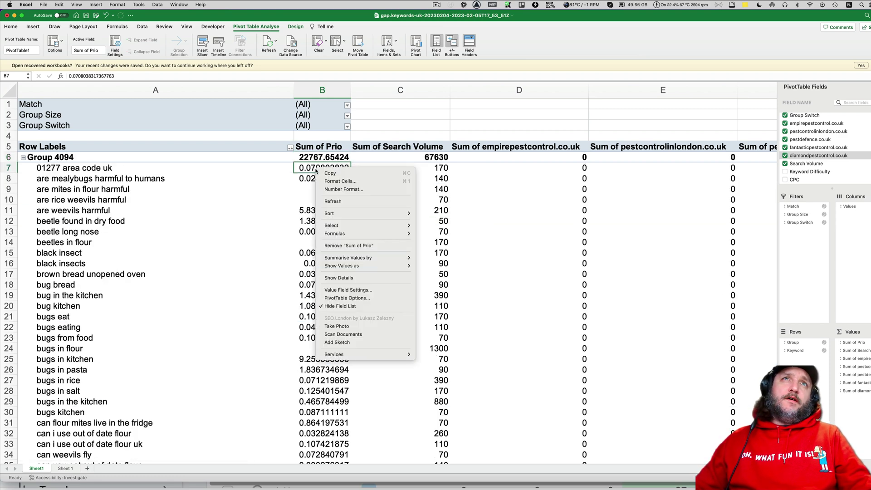
click(257, 196)
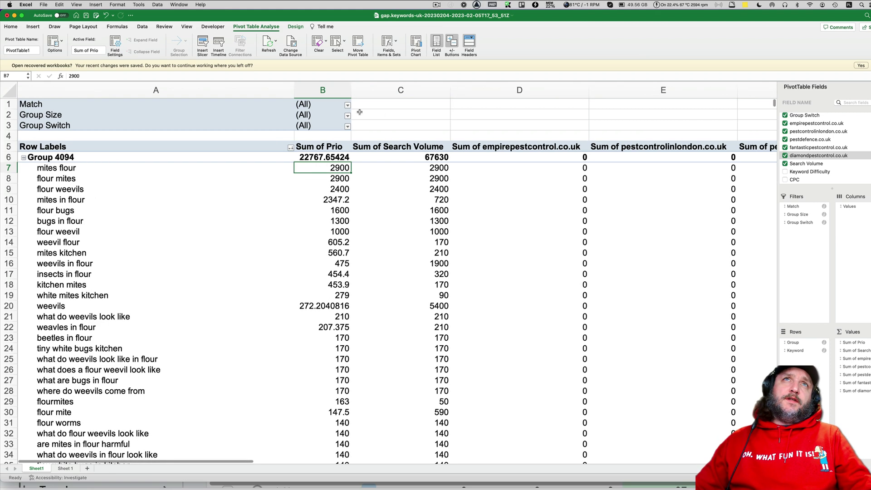
- Exclude Match values 1 and 2 from the pivot report filter, keeping 3, 4 and 5
click(348, 106)
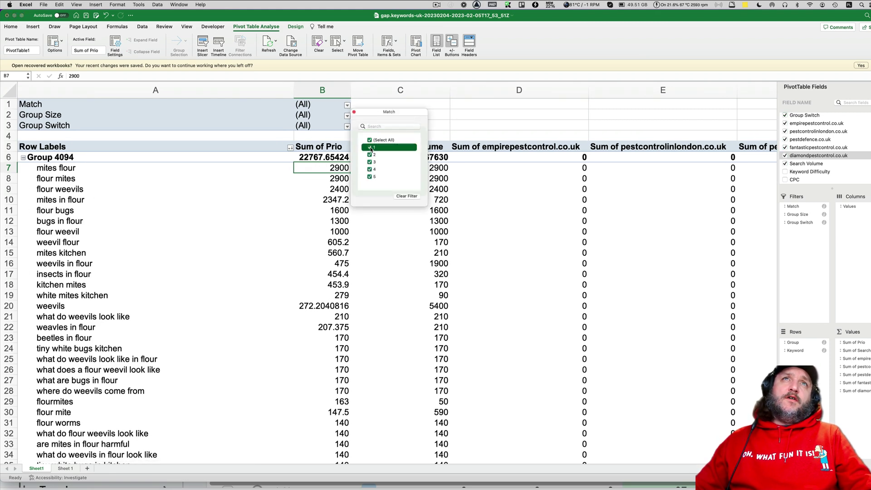
click(370, 148)
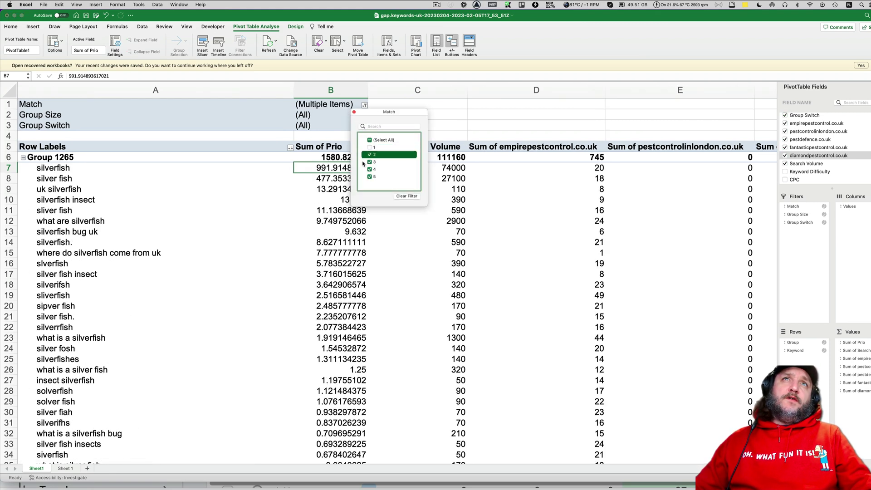
click(327, 223)
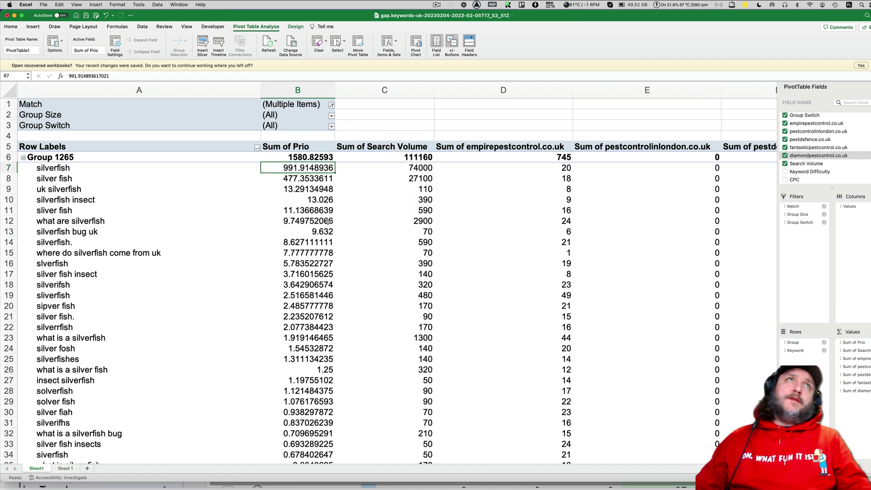
- Deselect every value in the pivot's Group Size filter and include only size 3
click(331, 116)
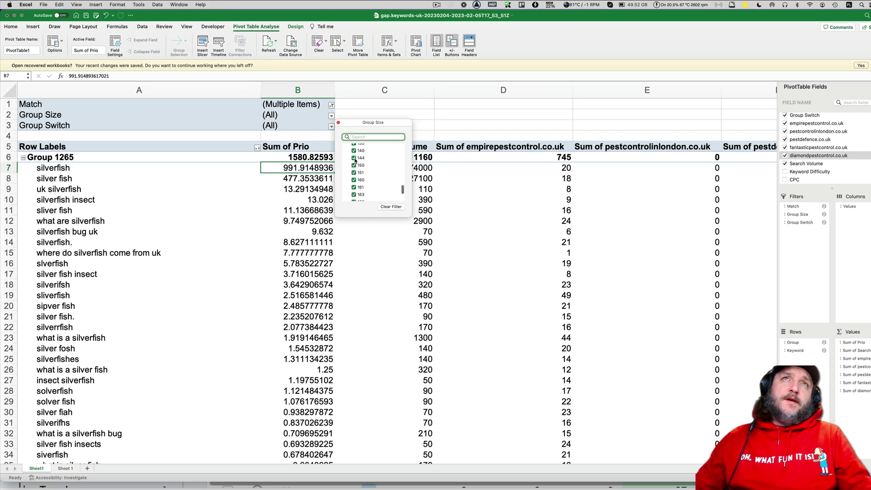
click(354, 150)
click(153, 117)
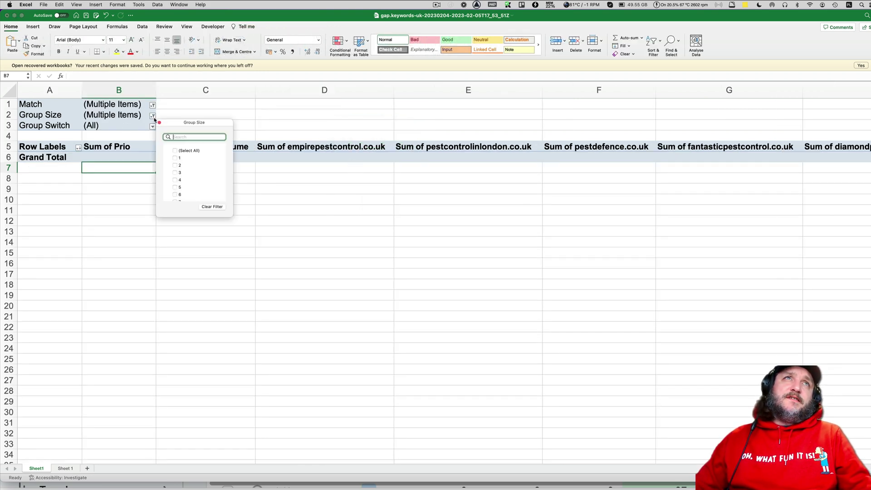
click(175, 173)
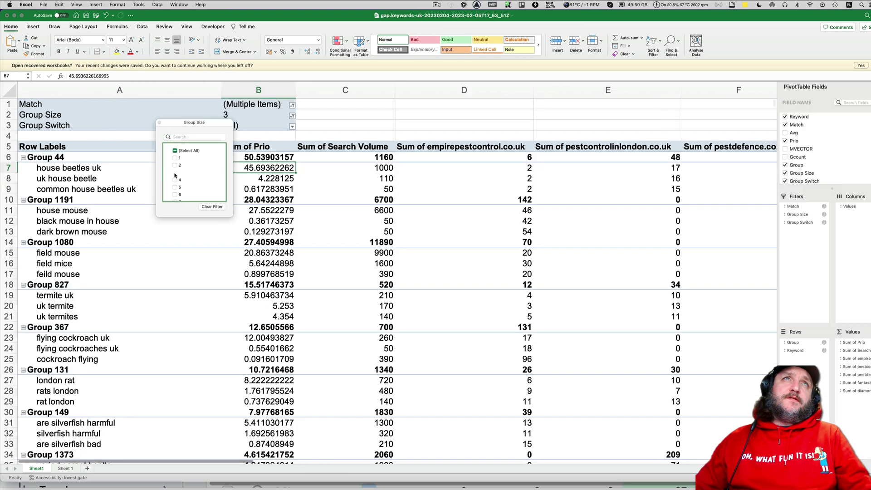
- Extend the Group Size filter to include sizes 4 through 16 and the next few larger sizes
click(293, 117)
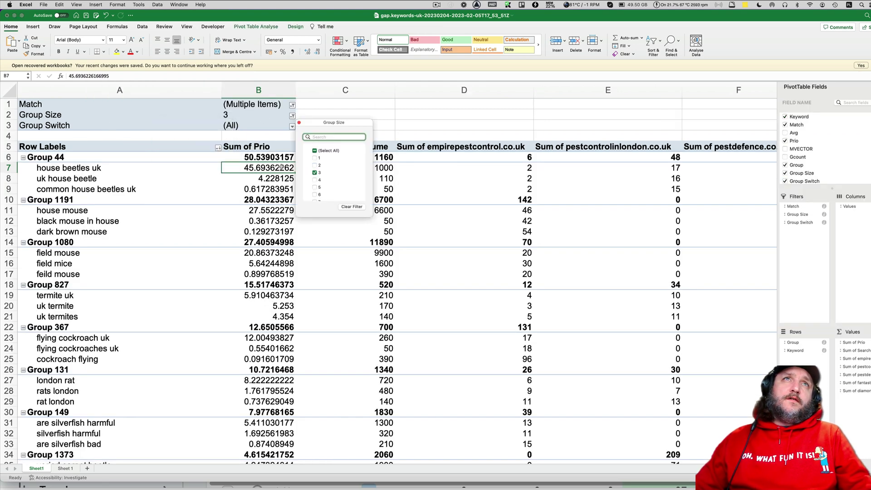
scroll(308, 192, down, 2)
click(314, 158)
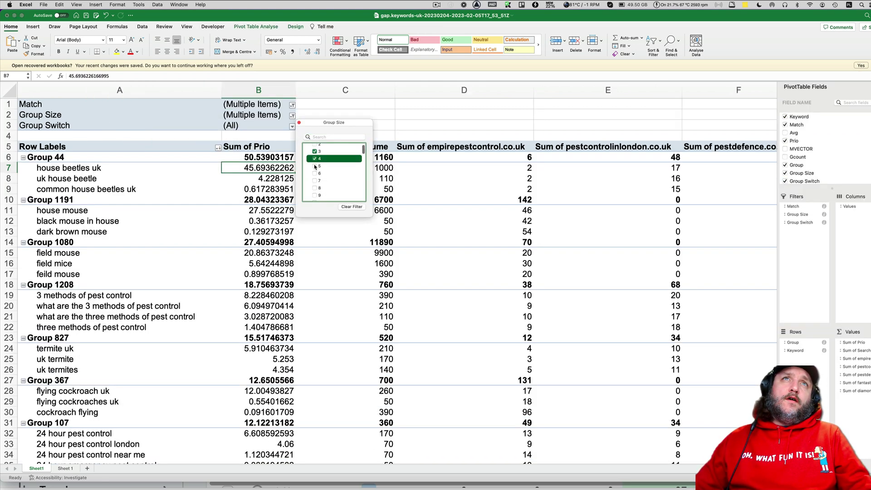
click(314, 166)
click(314, 172)
click(315, 180)
click(315, 188)
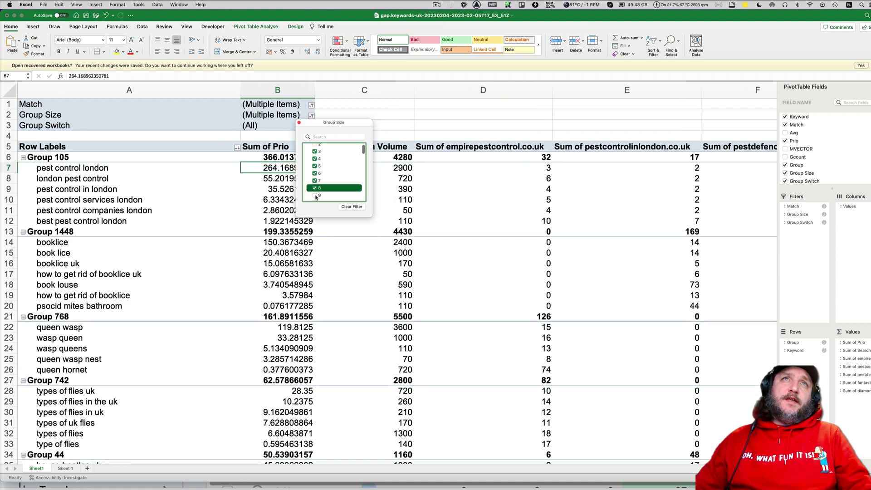
click(315, 195)
scroll(326, 182, down, 2)
click(315, 153)
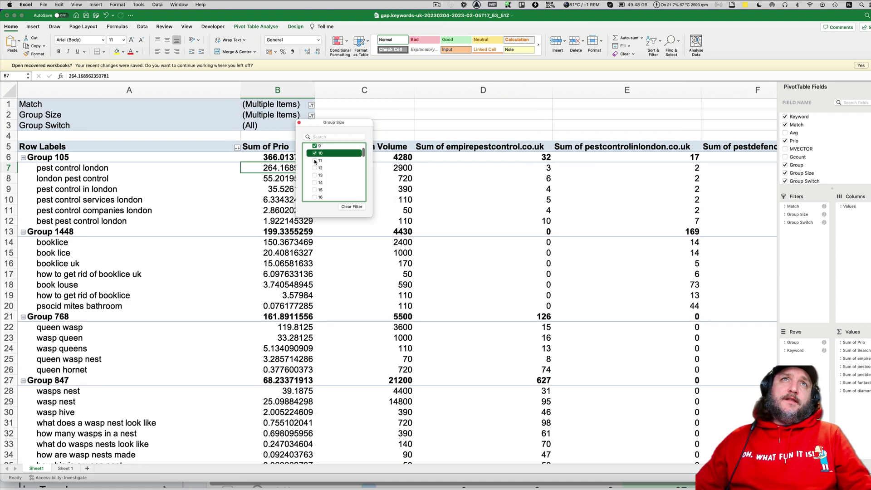
click(314, 160)
click(314, 167)
click(314, 175)
click(314, 181)
click(315, 189)
click(315, 197)
scroll(321, 186, down, 2)
click(315, 172)
click(314, 186)
click(315, 193)
click(367, 117)
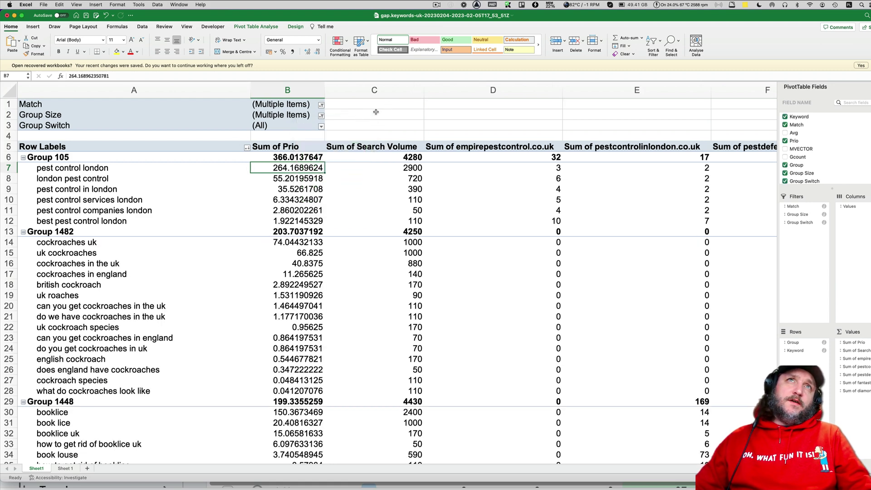
- Look through the Group Switch filter values, deselect them all and include only 1
click(322, 127)
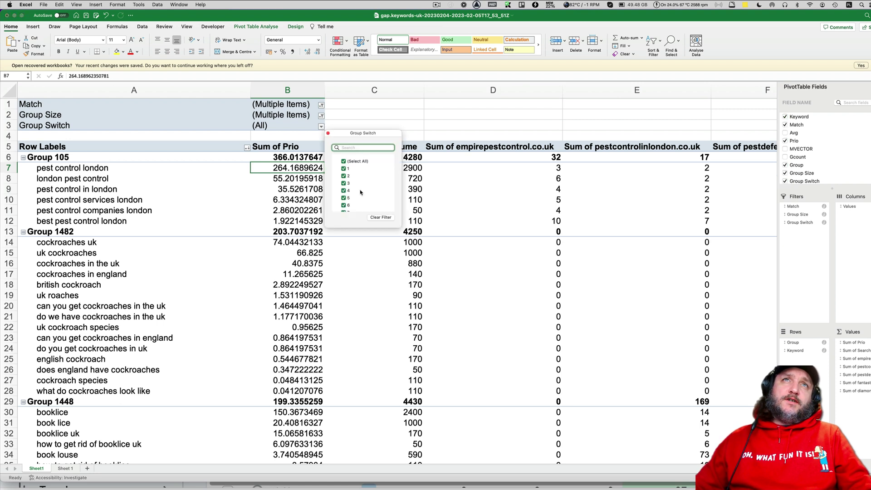
scroll(360, 192, down, 15)
scroll(360, 193, up, 15)
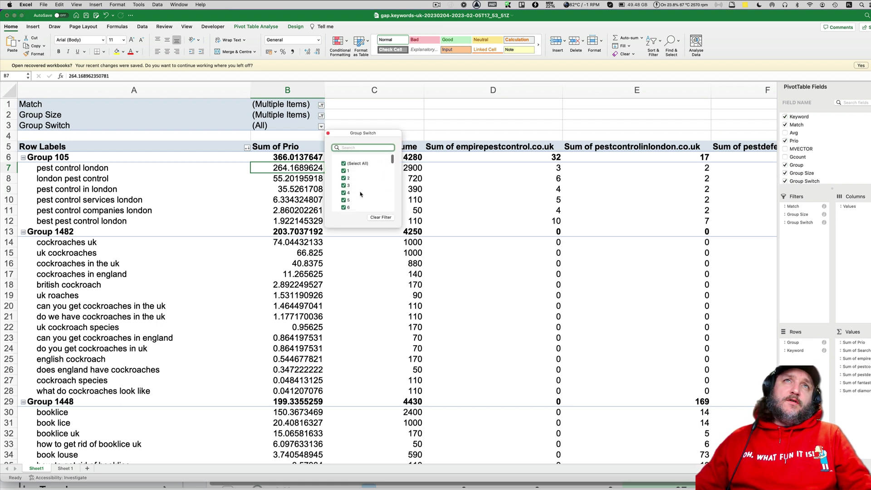
drag(399, 223, 510, 361)
scroll(427, 304, down, 15)
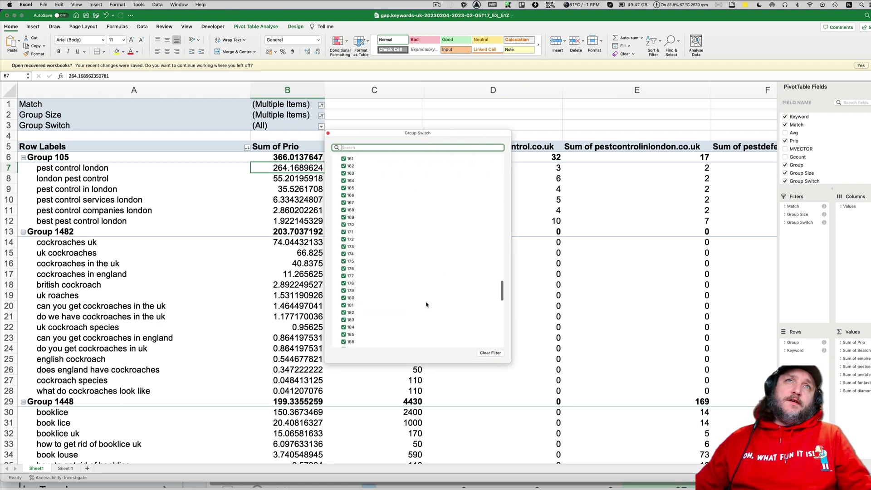
scroll(426, 304, down, 10)
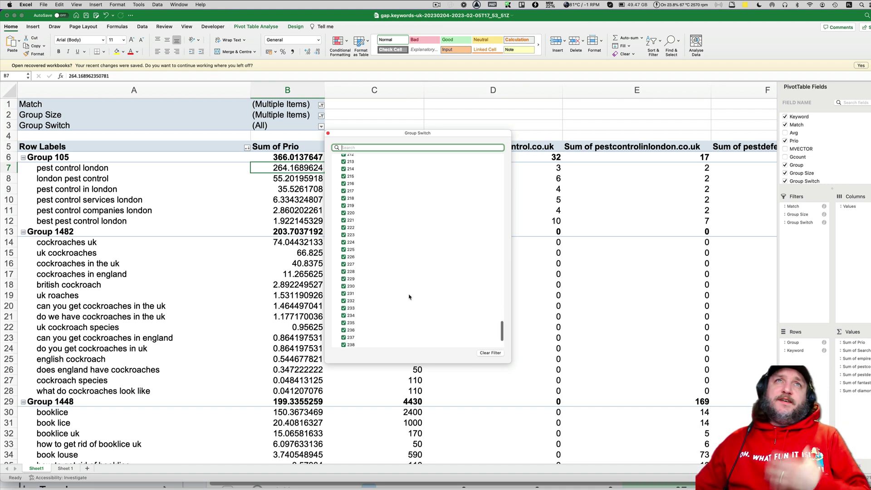
scroll(408, 297, up, 14)
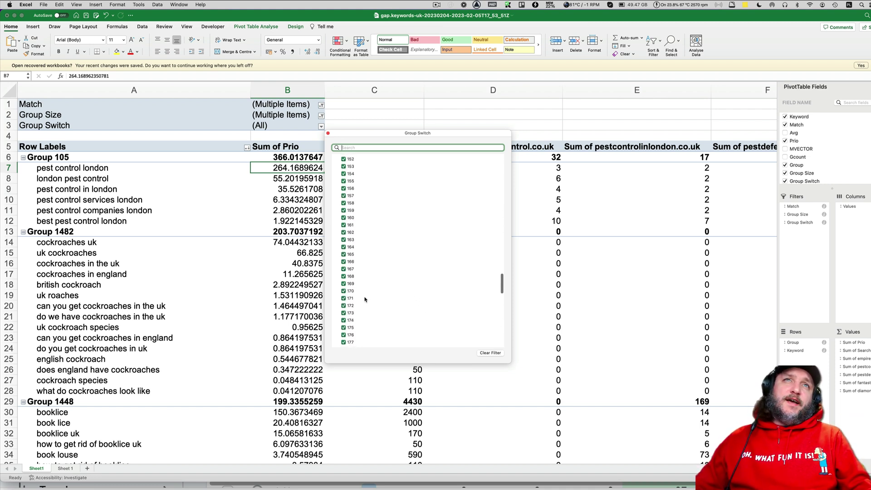
scroll(365, 299, up, 20)
click(344, 162)
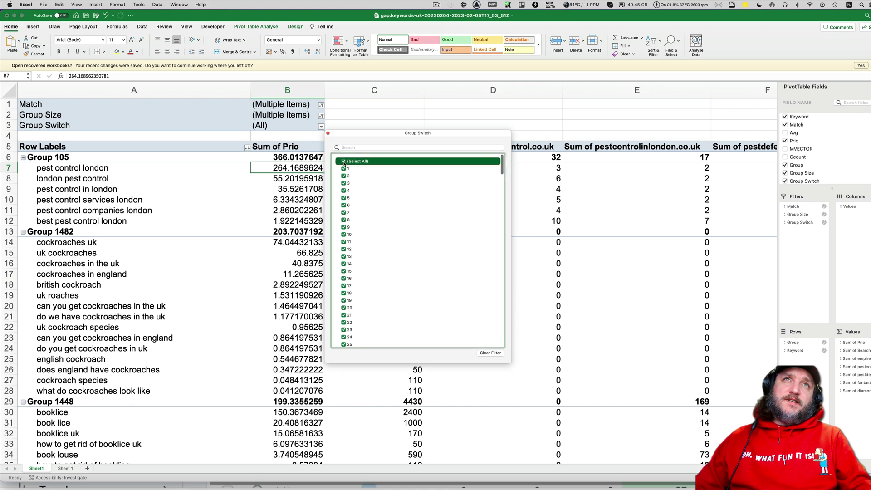
click(344, 162)
click(344, 166)
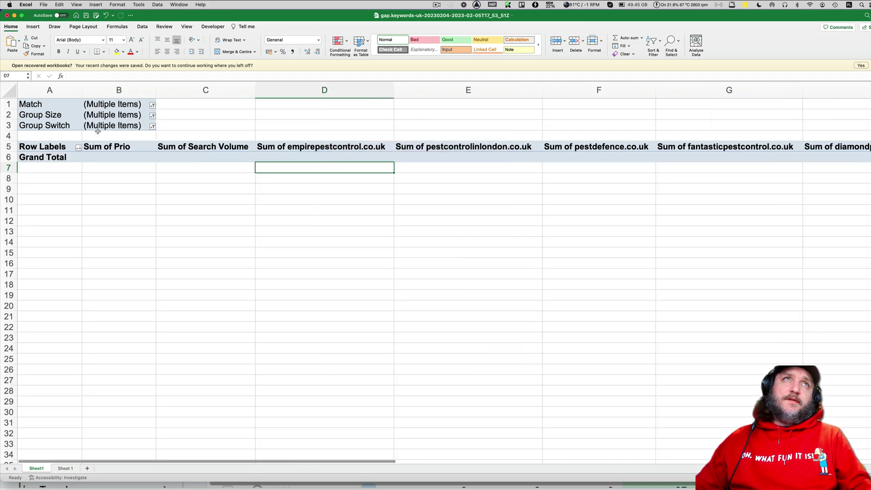
click(153, 127)
click(176, 168)
click(175, 180)
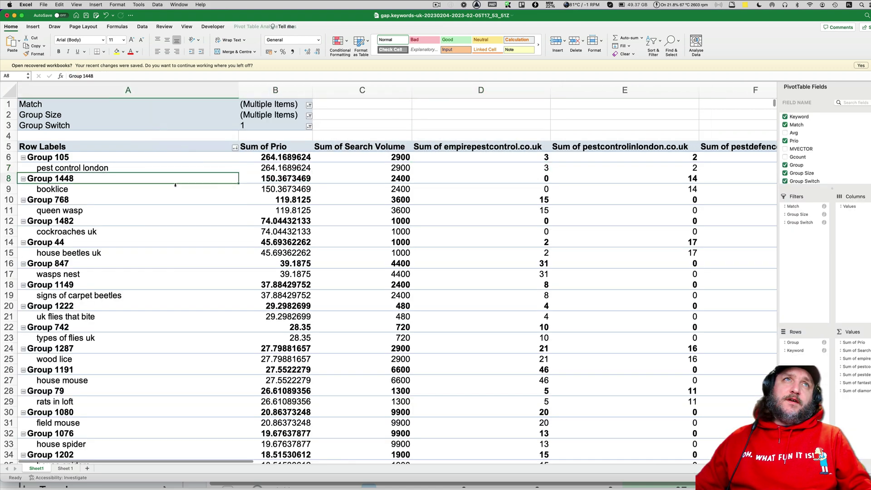
- Extend the Group Switch filter to include values 2 through 19
click(309, 126)
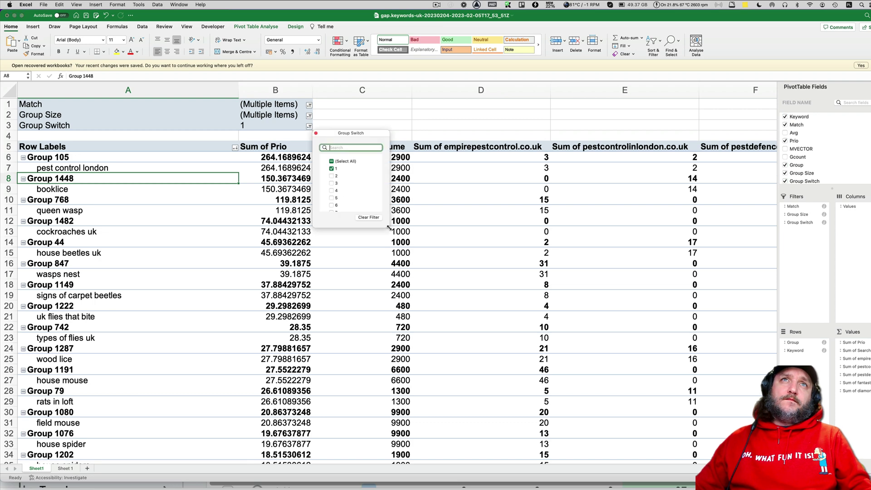
drag(388, 228, 588, 421)
click(333, 176)
click(332, 183)
click(332, 190)
click(332, 198)
click(332, 205)
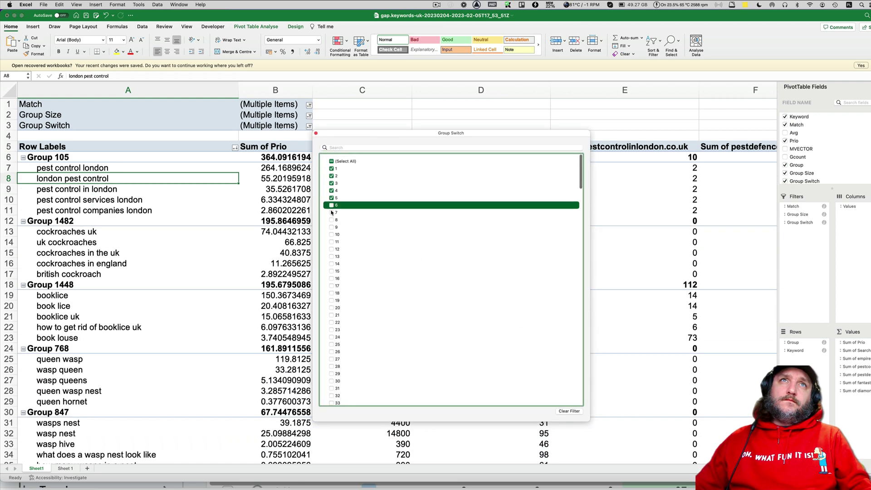
click(333, 212)
click(332, 227)
click(332, 234)
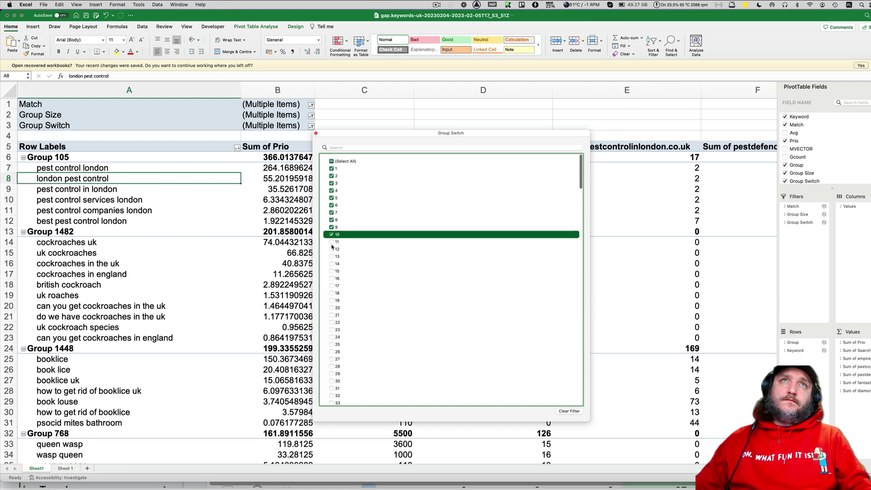
click(332, 241)
click(333, 249)
click(332, 257)
click(332, 264)
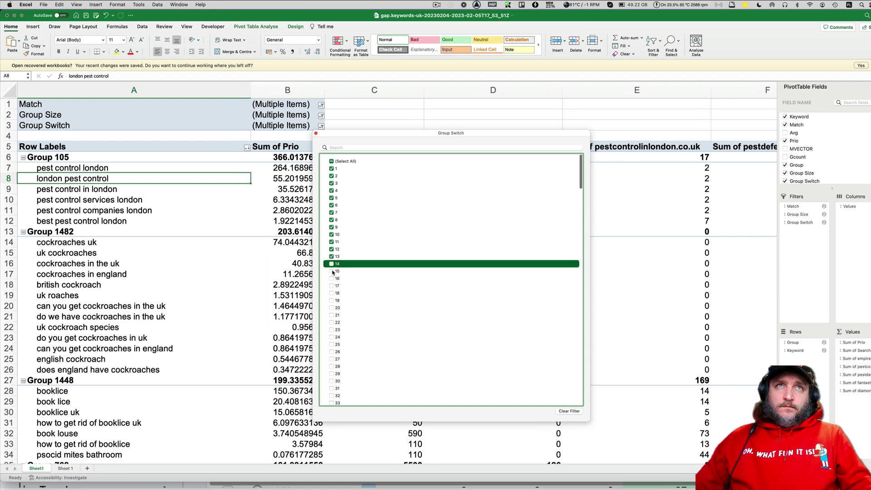
click(332, 271)
click(333, 278)
click(333, 286)
click(332, 293)
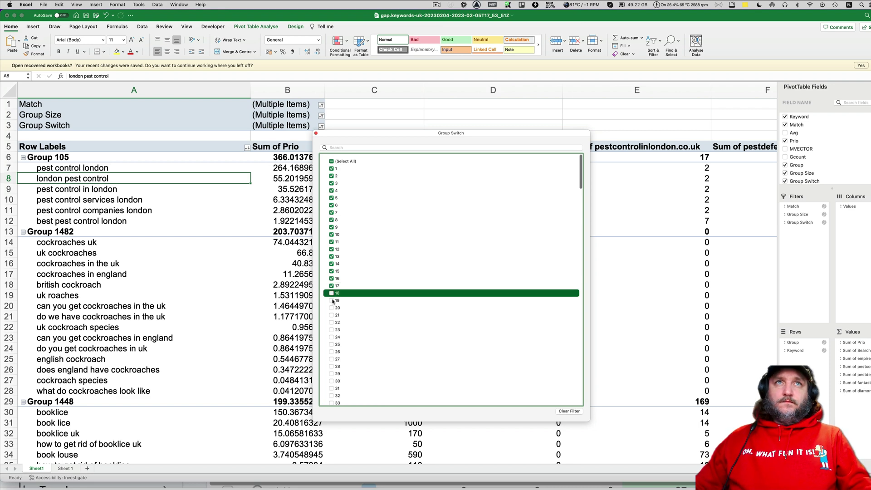
click(333, 300)
click(188, 276)
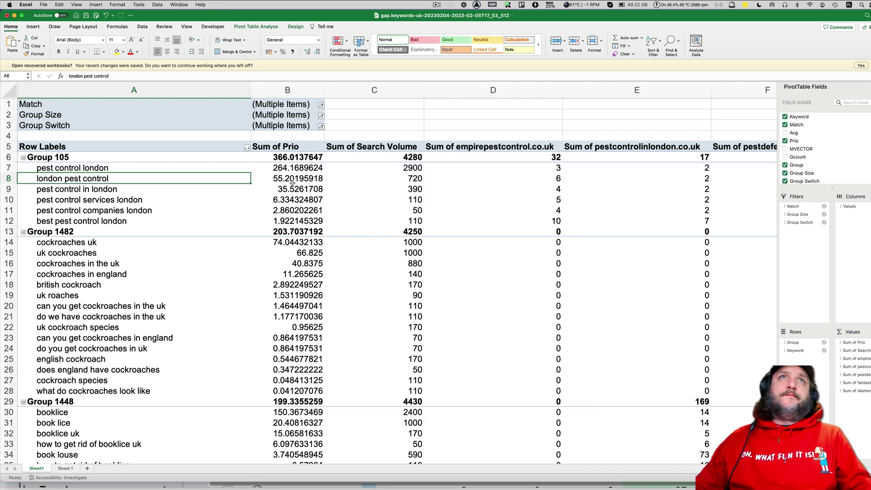
- Sort the filtered groups and their nested keywords again by Sum of Prio from largest to smallest
click(292, 183)
right_click(293, 157)
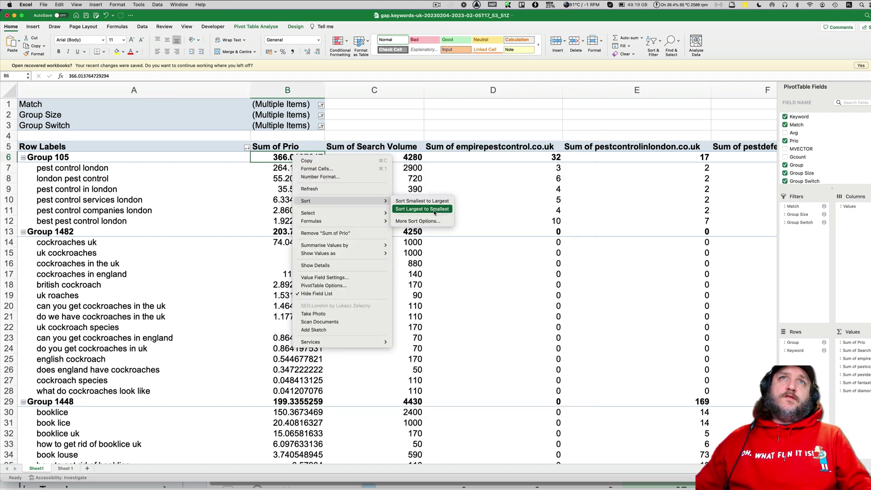
click(283, 168)
click(284, 168)
right_click(283, 169)
mouse_move(315, 213)
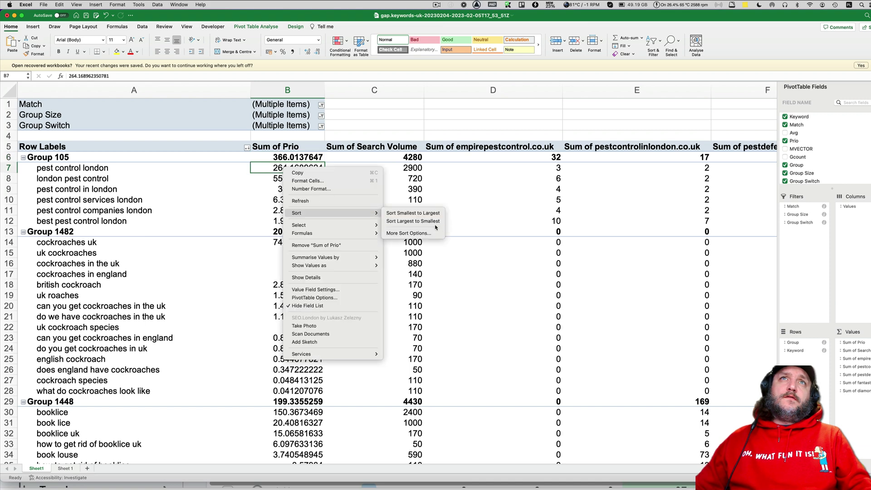
click(415, 221)
click(166, 196)
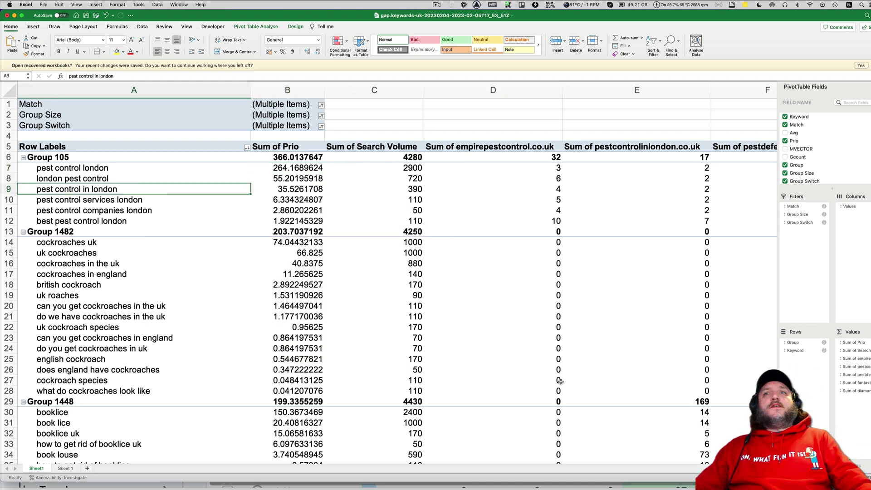
- Apply the teal PivotTable style with dark header rows and shaded body to the pivot table
click(101, 157)
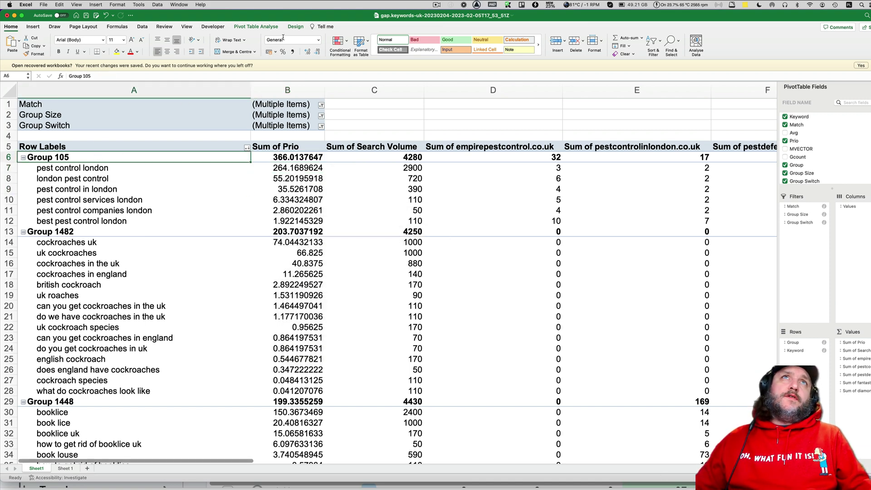
click(295, 26)
click(372, 44)
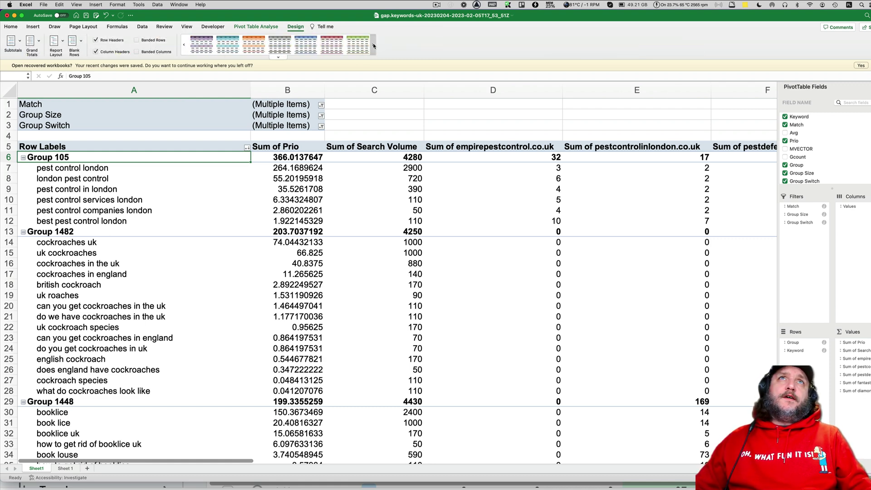
click(357, 44)
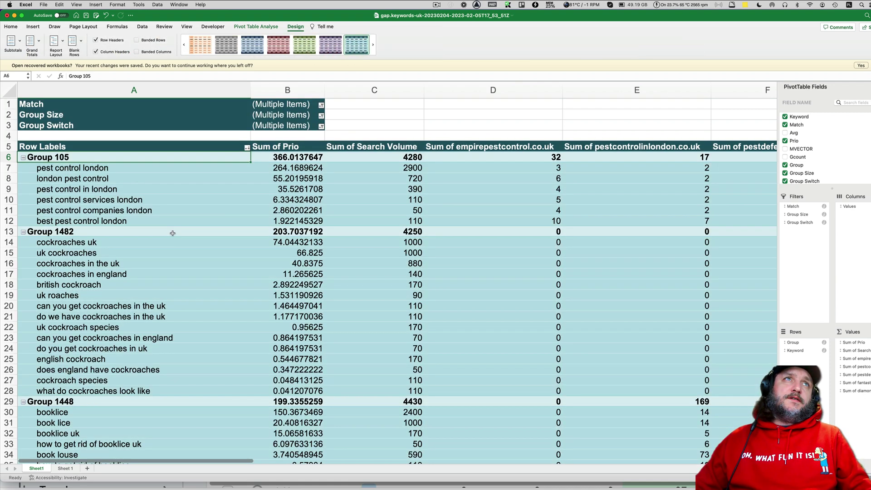
- Collapse the whole Group field so that only the group rows are listed
click(10, 26)
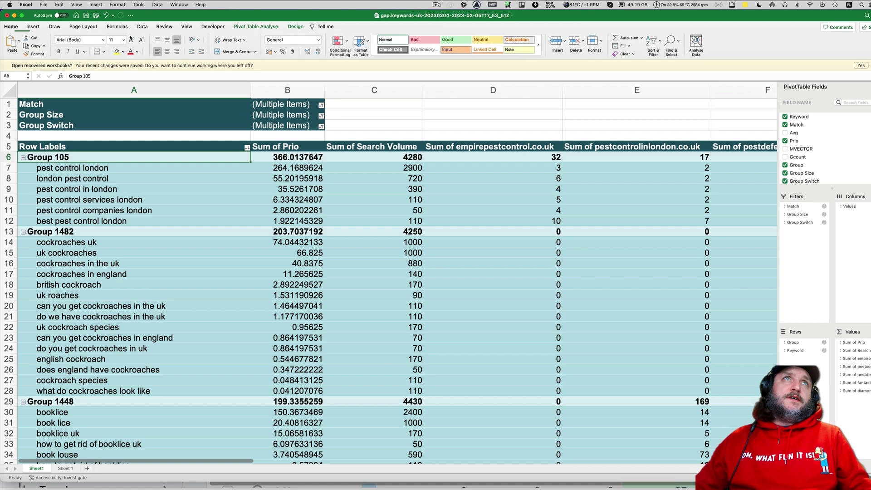
click(256, 26)
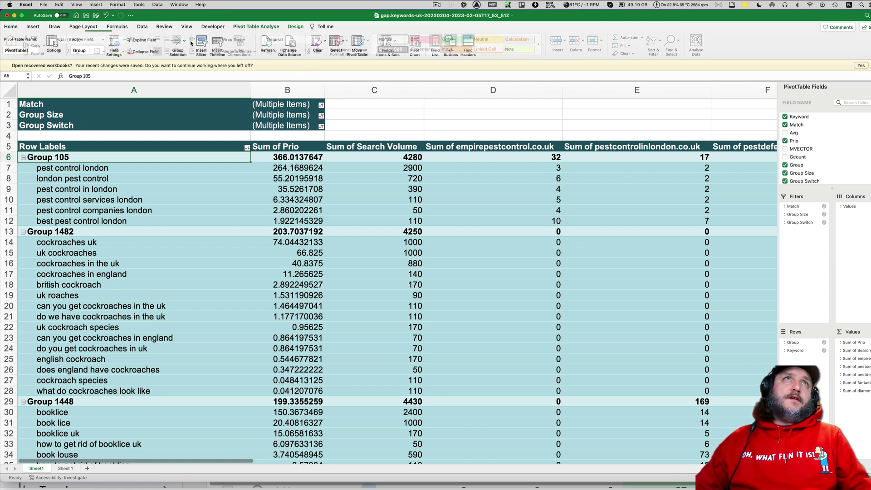
click(144, 52)
- Fill all collapsed group rows across the pivot table's columns with the standard light green
key(super+shift+Right)
key(super+shift+Down)
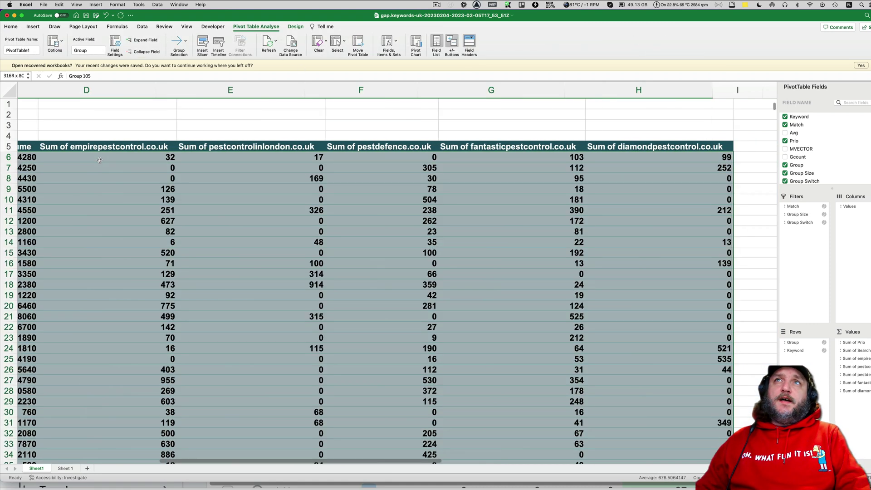
scroll(140, 185, left, 5)
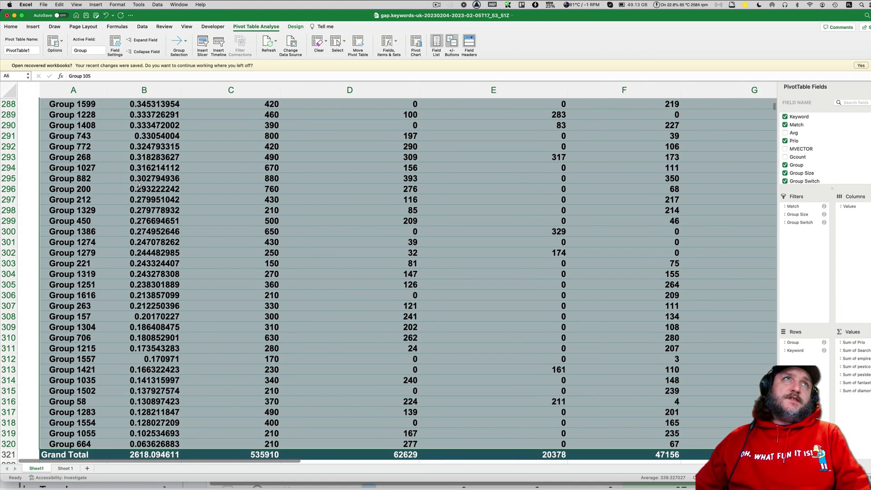
click(11, 26)
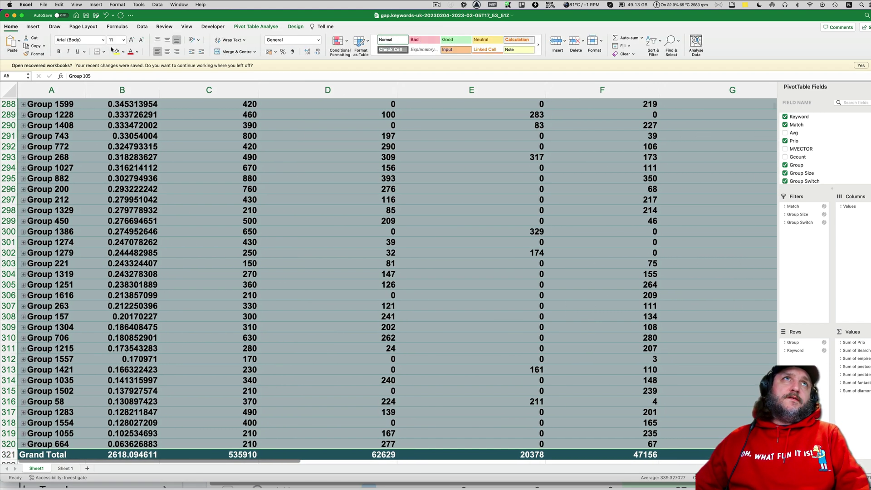
click(124, 52)
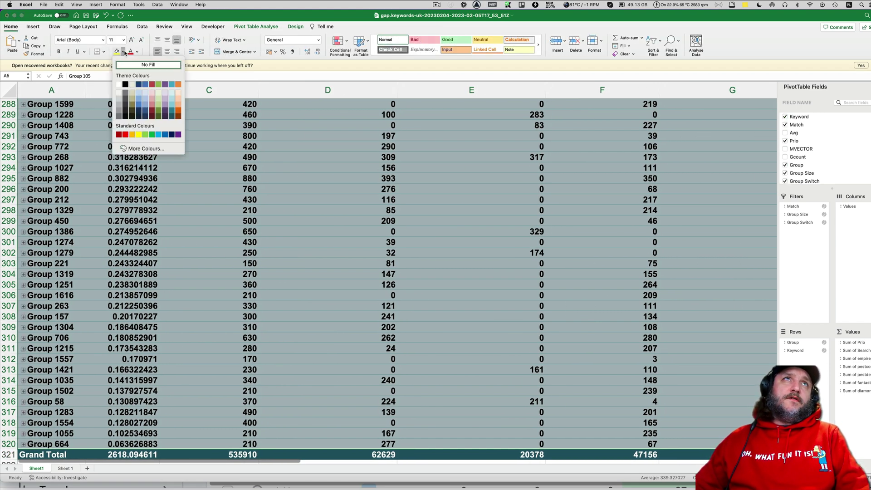
click(144, 134)
- Set the group rows' font size to 18 and autofit the width of all sheet columns
click(116, 39)
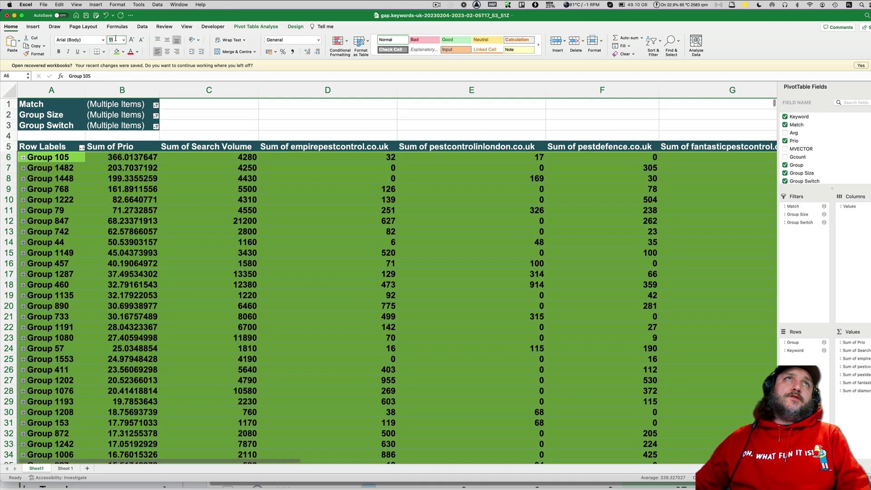
text(18)
key(Return)
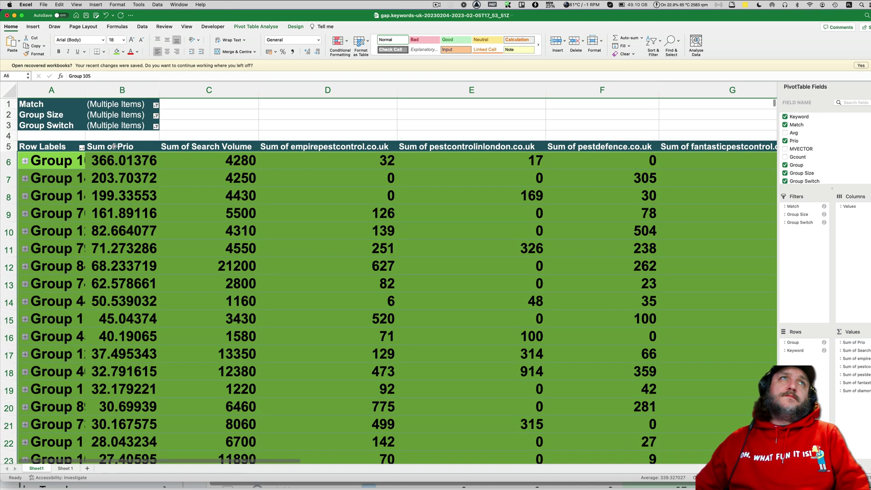
click(9, 89)
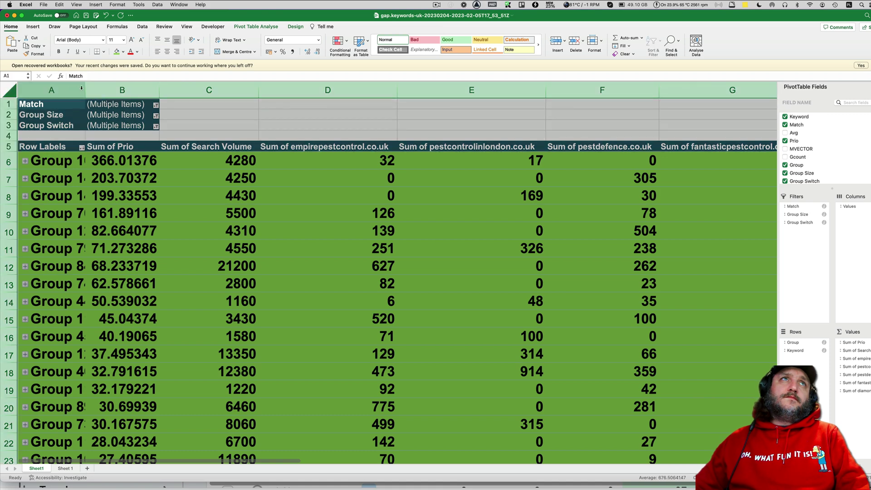
double_click(86, 89)
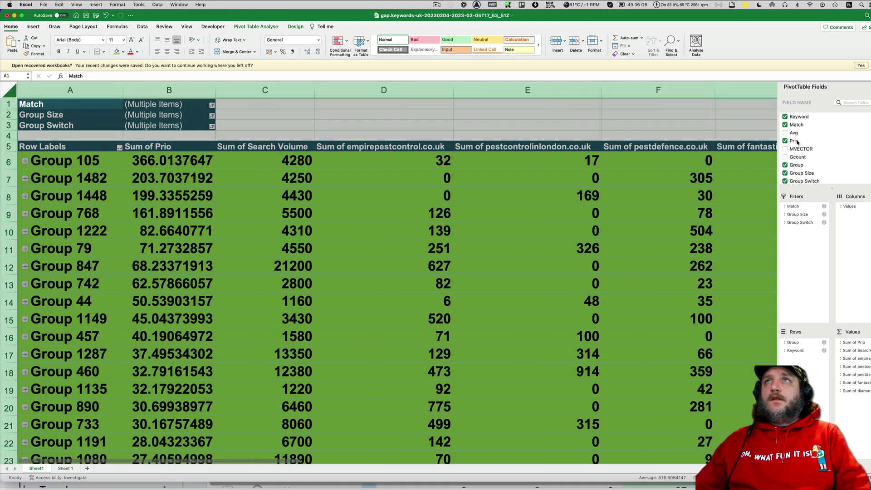
- Add the MVECTOR field to the pivot rows beneath Keyword and expand Group 105
click(811, 150)
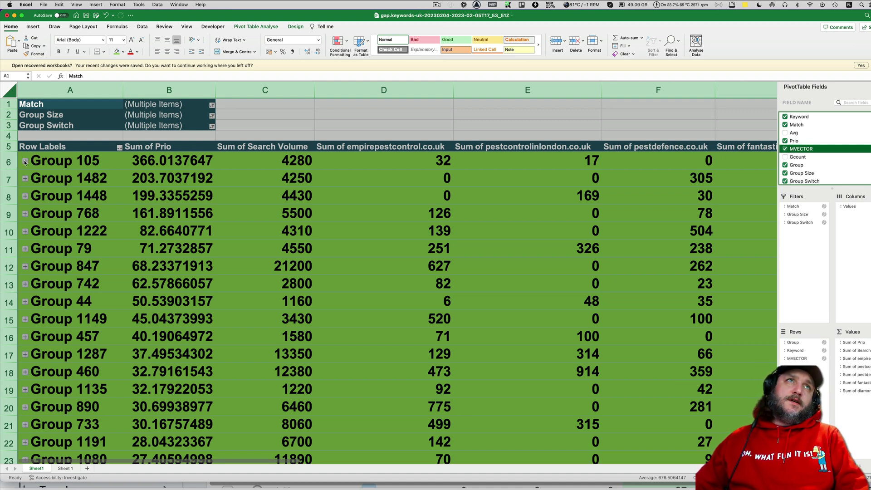
click(25, 161)
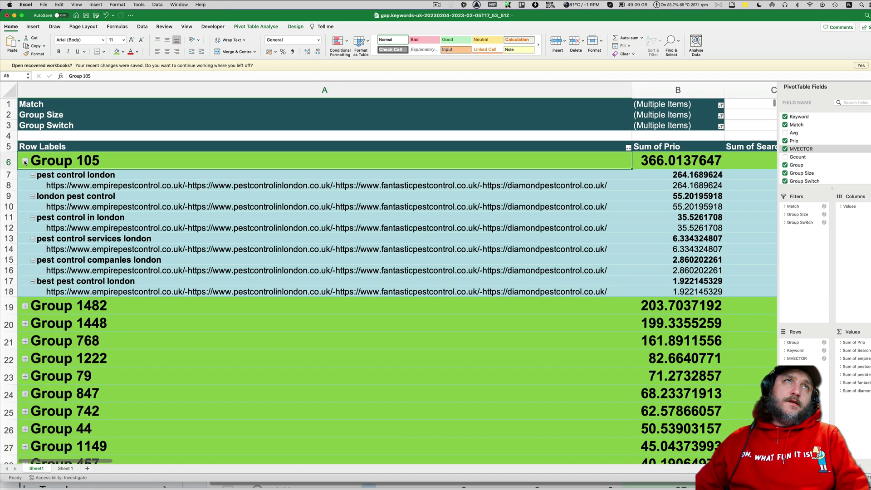
- Collapse the whole Keyword field to hide the MVECTOR rows, and expand the whole Group field to list every group's keywords
click(62, 174)
click(256, 27)
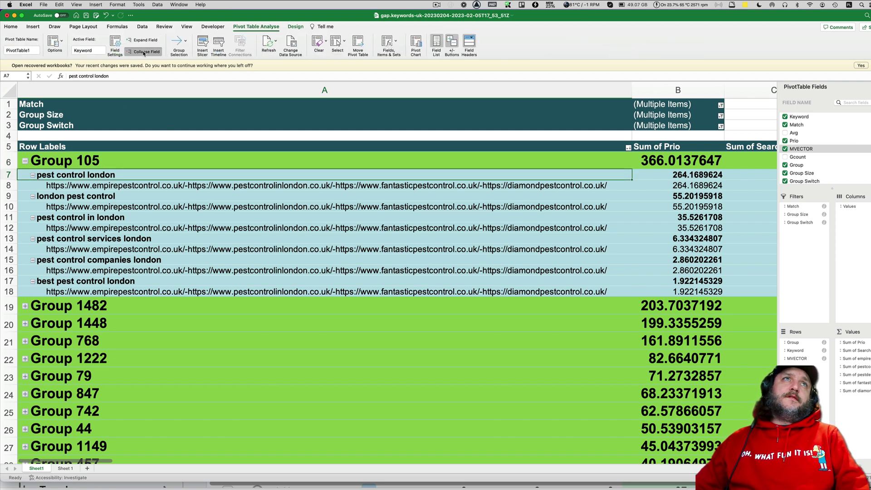
click(95, 162)
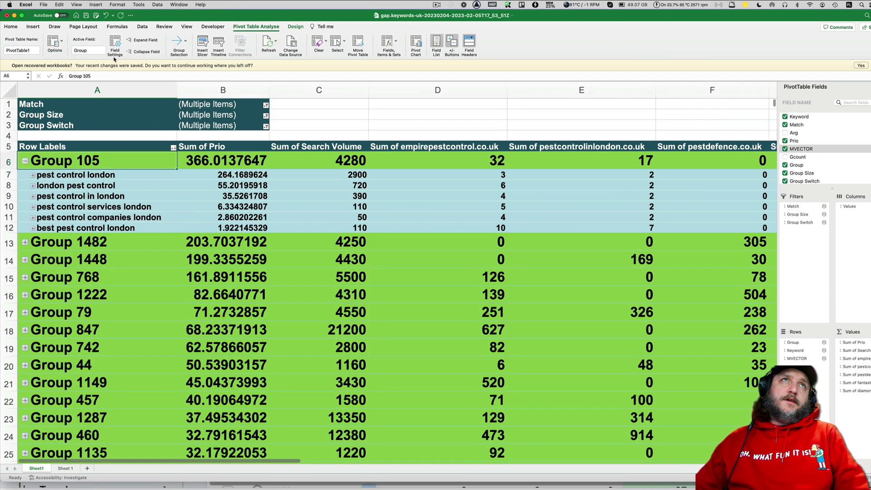
click(148, 42)
- Review the expanded groups from Group 105 downward, checking which keywords are clustered together in each
scroll(142, 220, down, 3)
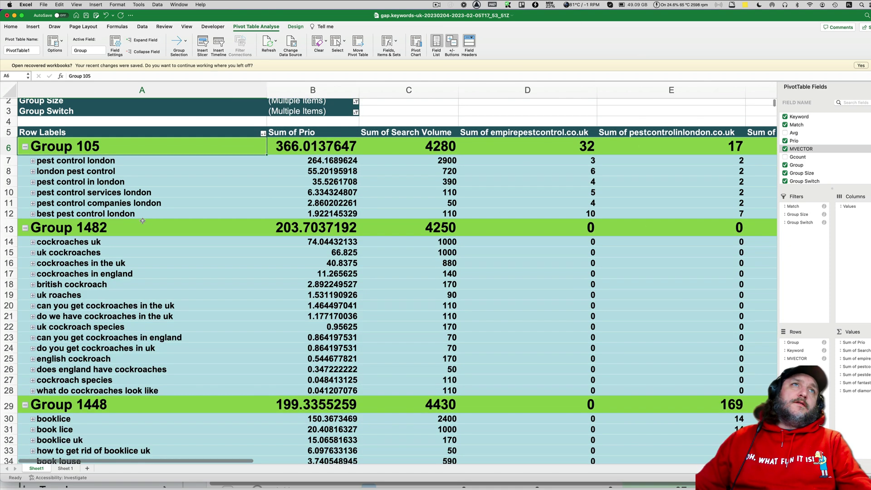
scroll(272, 263, up, 3)
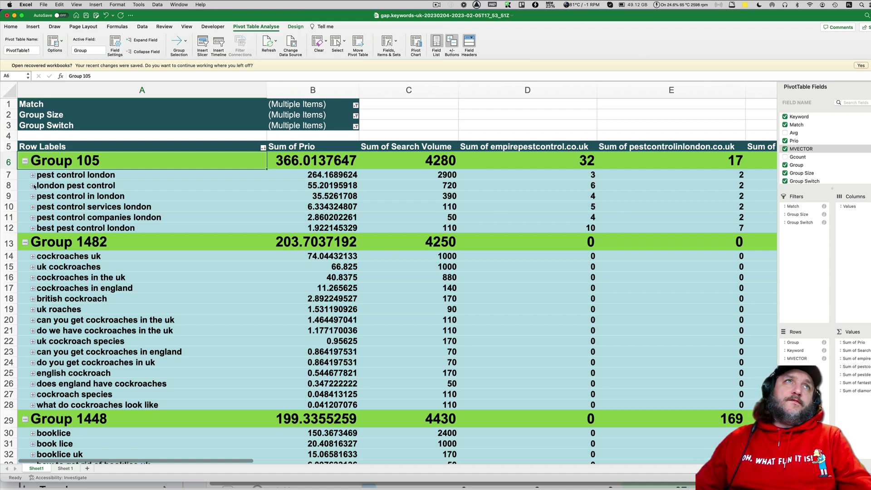
click(69, 174)
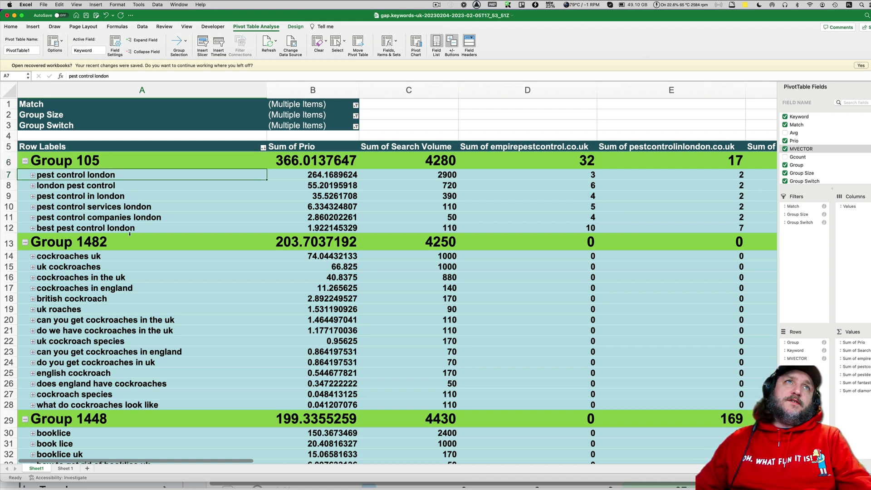
scroll(130, 217, down, 3)
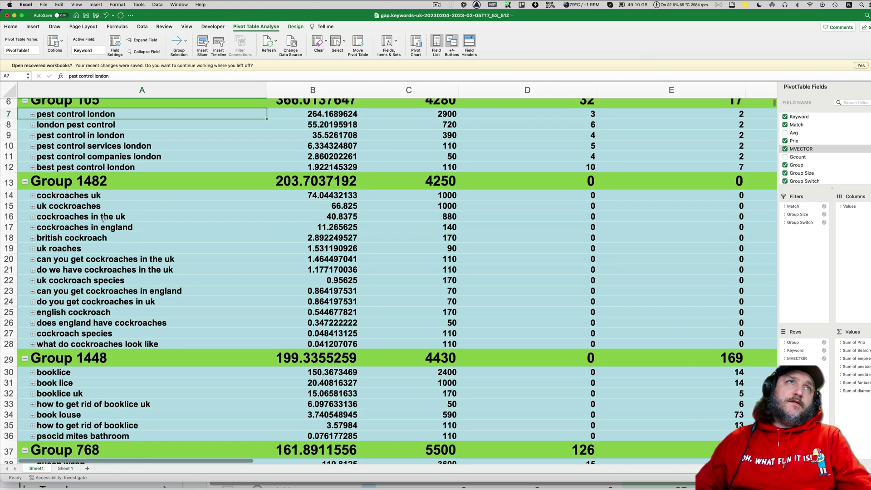
scroll(113, 272, down, 6)
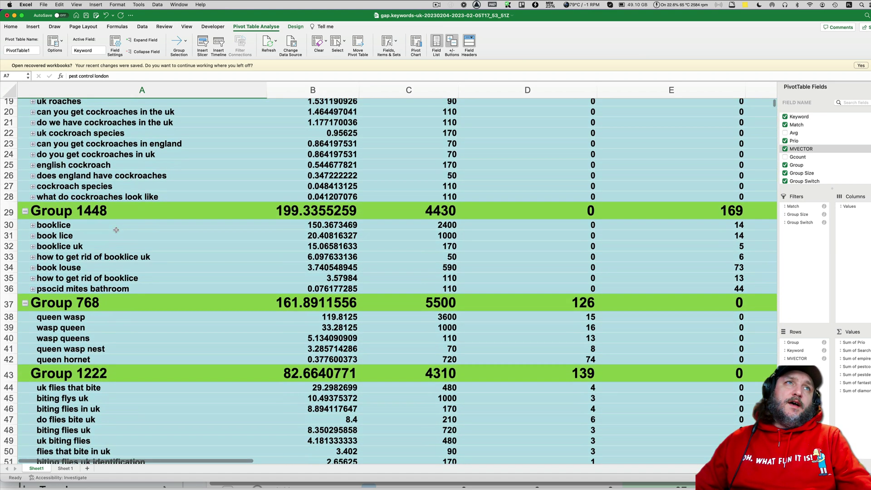
scroll(120, 308, down, 5)
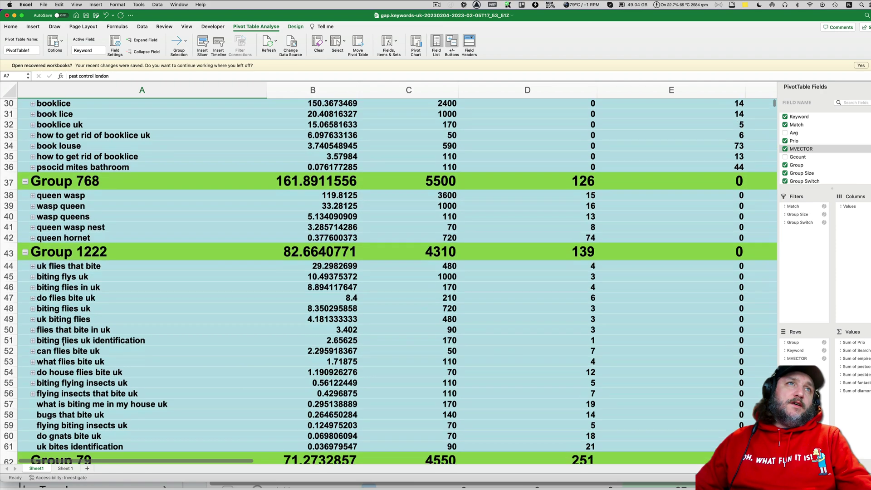
click(91, 262)
scroll(139, 316, down, 9)
drag(114, 254, 114, 371)
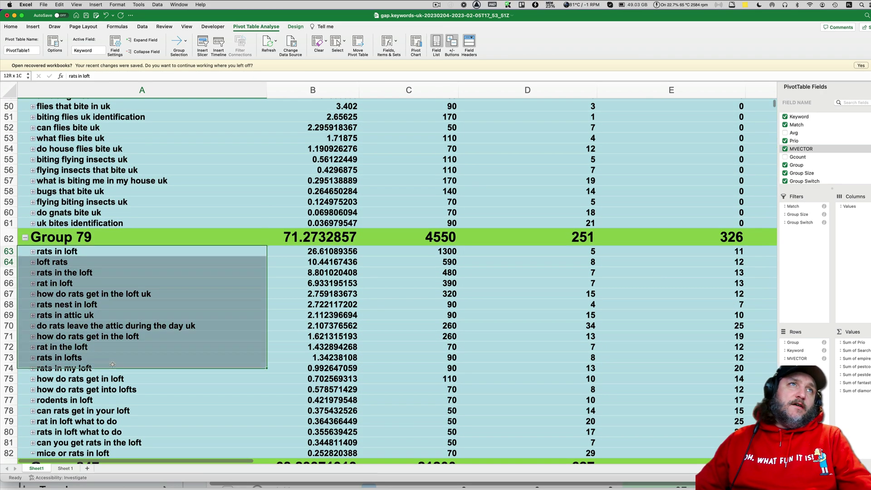
scroll(115, 352, down, 8)
scroll(115, 353, down, 2)
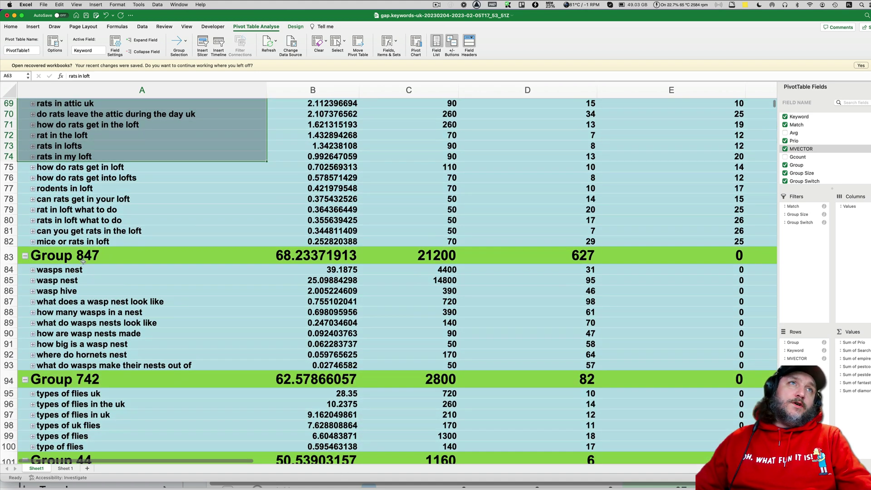
drag(84, 281, 84, 345)
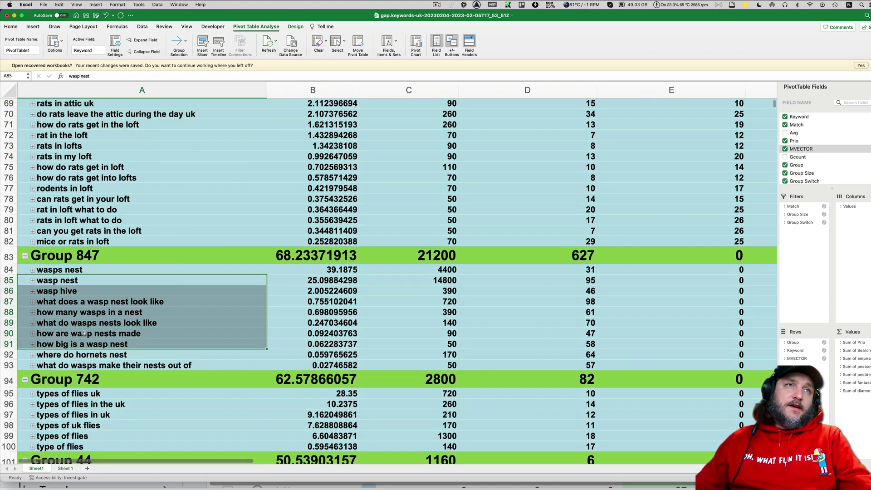
scroll(84, 334, down, 6)
click(100, 268)
scroll(114, 311, down, 4)
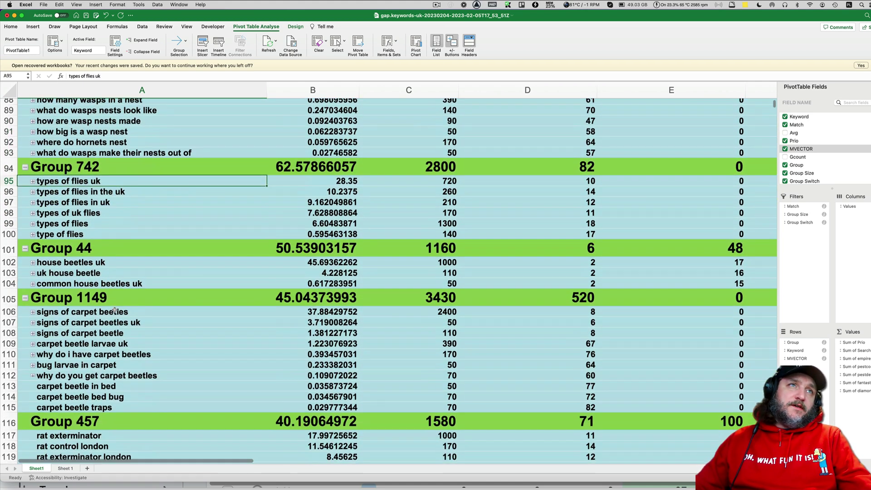
scroll(114, 311, down, 15)
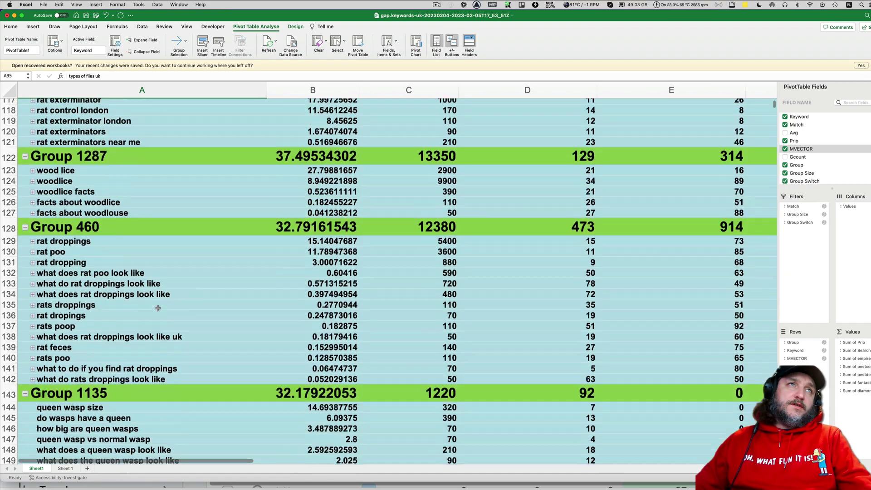
scroll(158, 308, down, 20)
scroll(158, 308, up, 12)
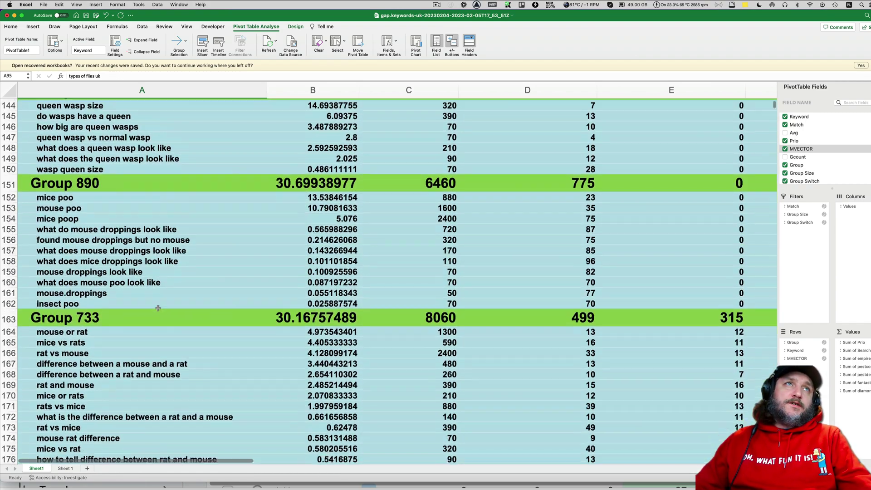
scroll(158, 308, down, 3)
scroll(158, 308, up, 20)
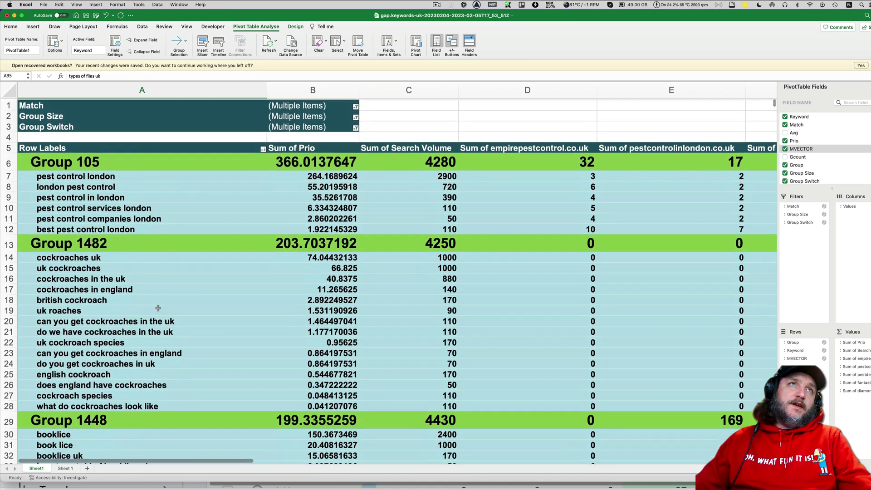
click(108, 177)
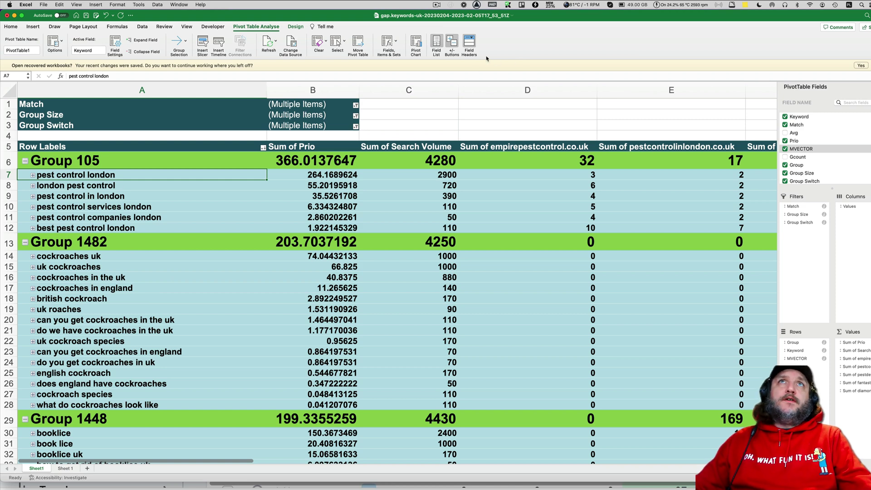
scroll(354, 196, right, 1)
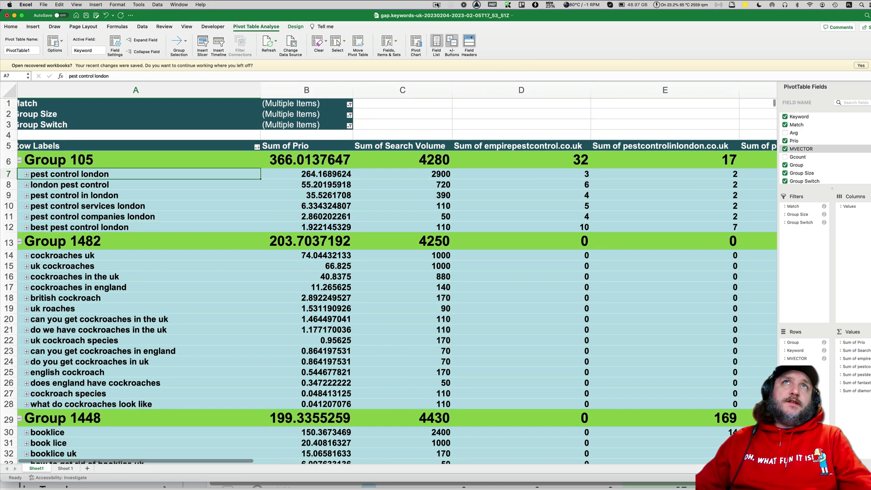
click(436, 5)
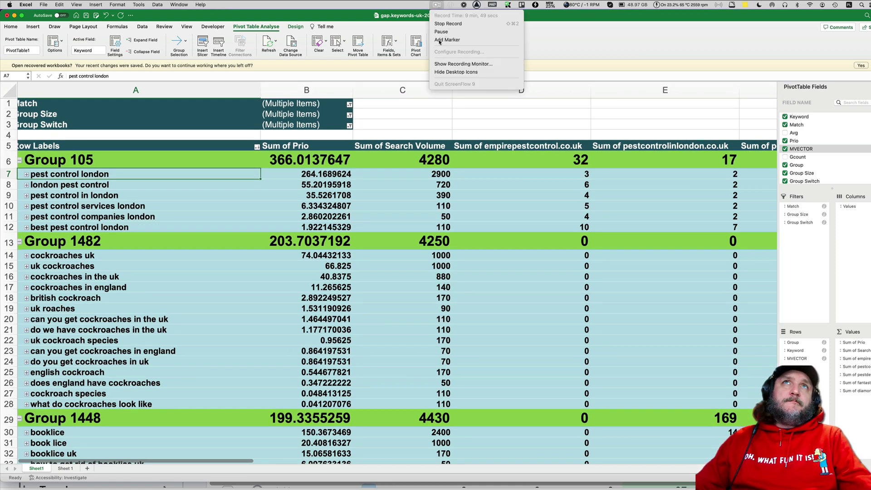
click(424, 62)
- Copy the keyword "uk flies that bite" from Group 1222 in the pivot table
scroll(134, 218, down, 4)
scroll(134, 218, up, 1)
scroll(135, 216, down, 8)
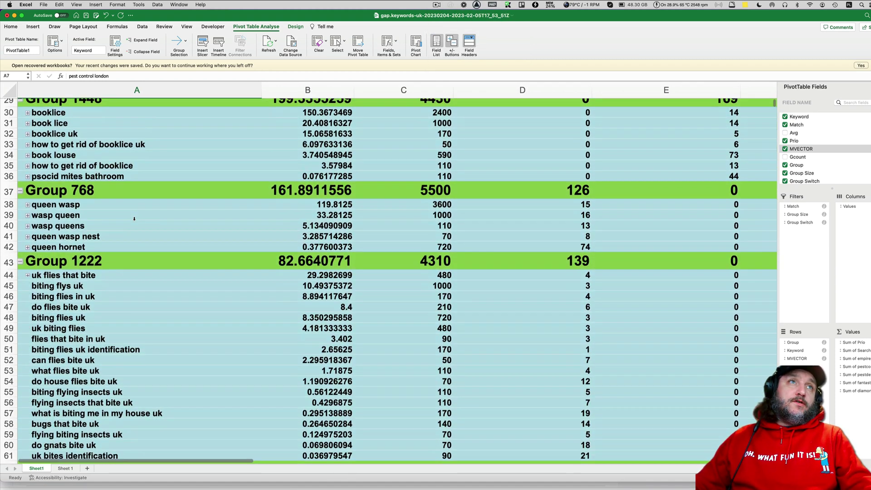
click(115, 276)
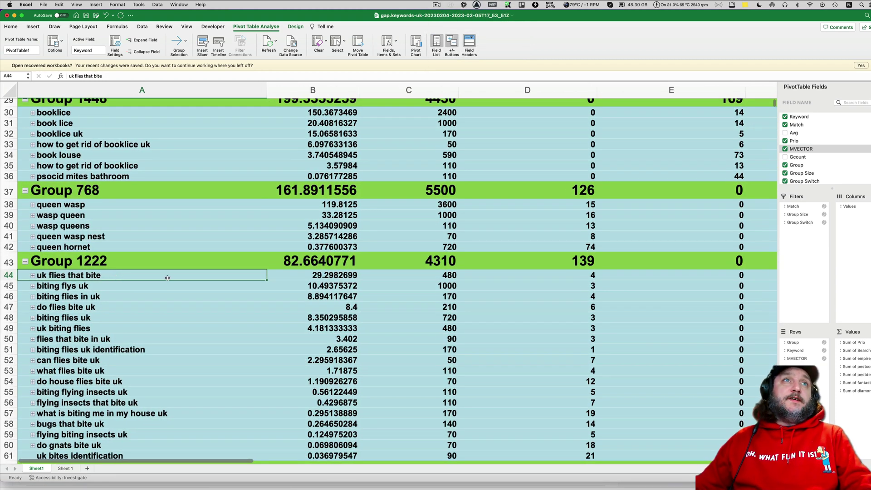
key(super+c)
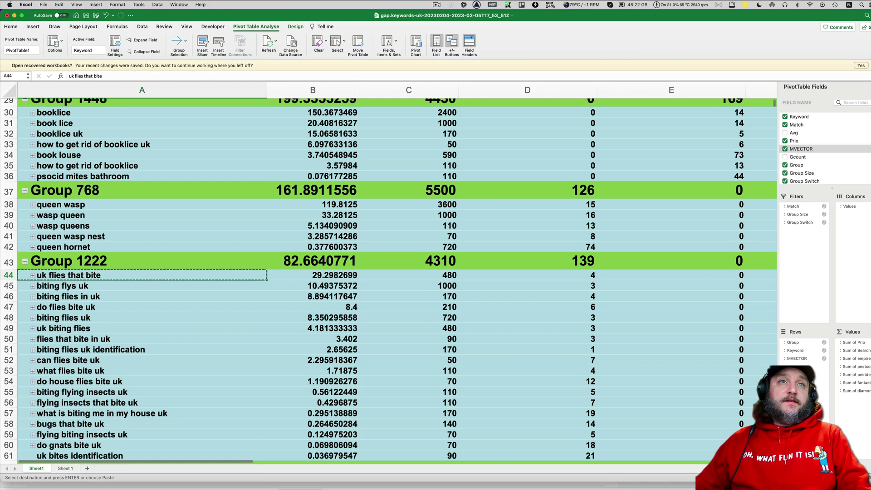
- Switch to SEOwind in Chrome and create a new content brief for the copied keyword "uk flies that bite", location United Kingdom
key(super+Tab)
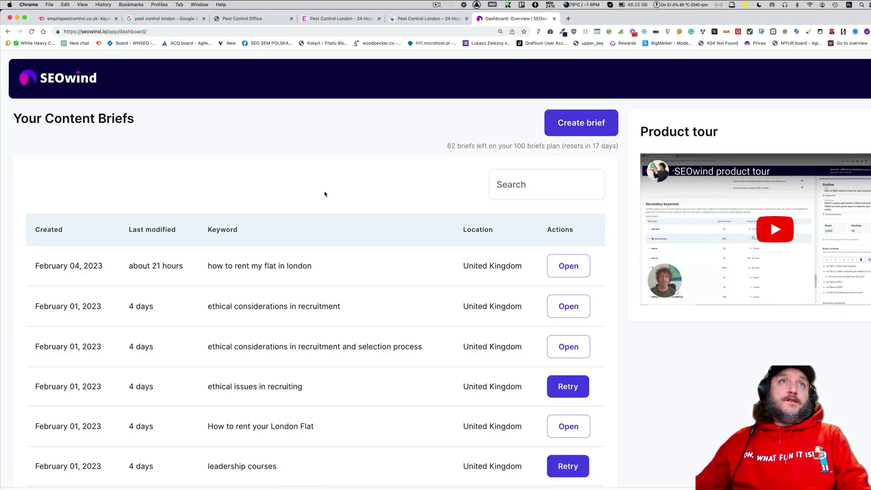
click(574, 120)
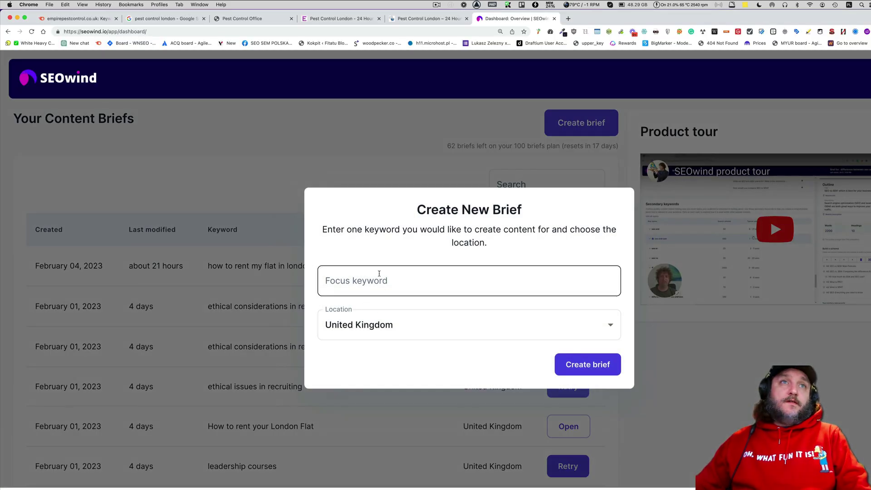
click(356, 281)
key(super+v)
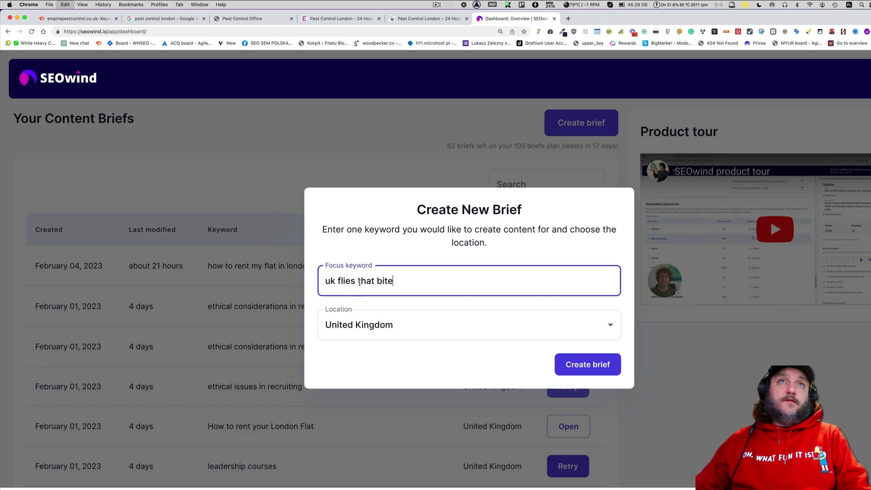
click(367, 228)
click(559, 368)
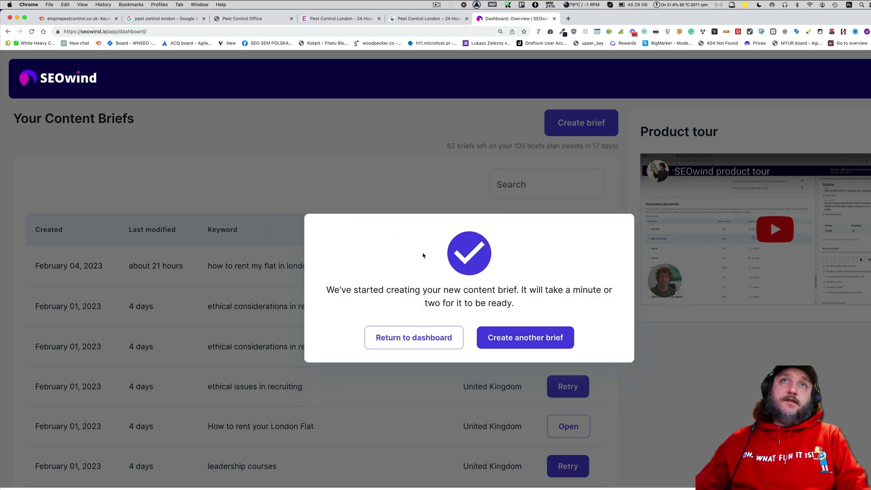
- Return to the SEOwind dashboard, switch back to Excel, and examine the keyword clusters from Group 1222 down to Group 1149
click(416, 337)
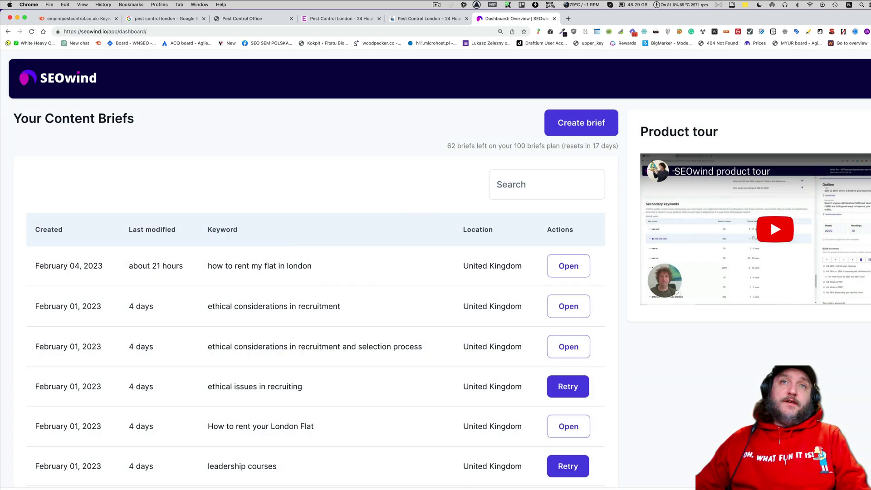
key(super+Tab)
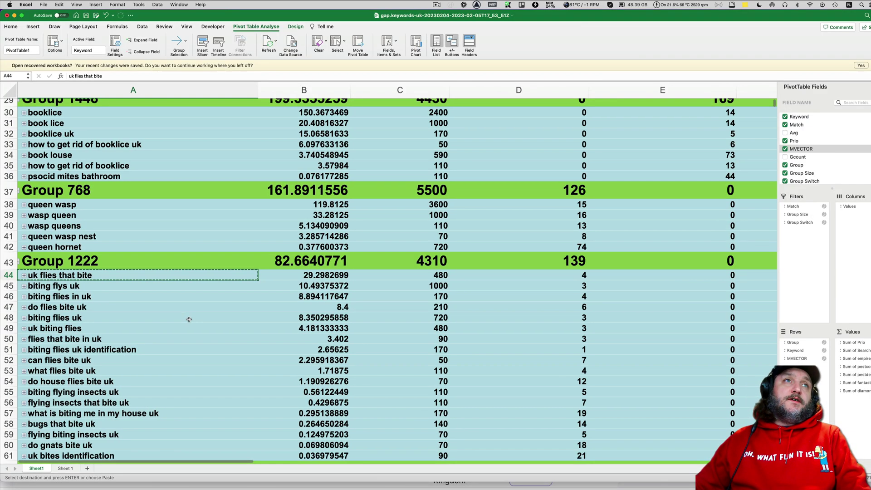
scroll(189, 319, left, 1)
scroll(189, 319, down, 2)
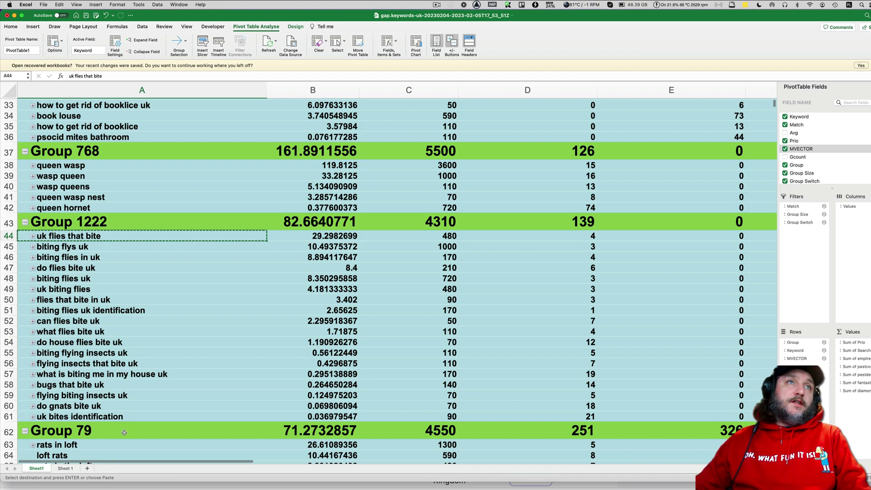
scroll(120, 296, down, 10)
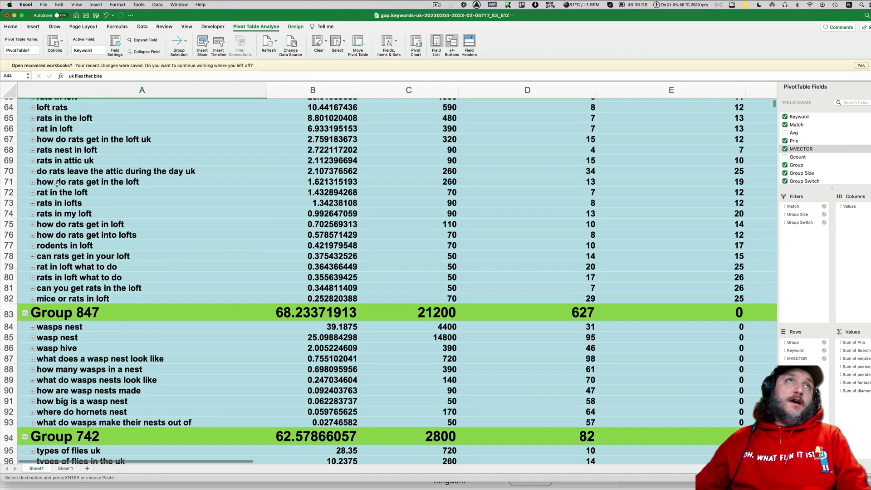
scroll(57, 184, up, 4)
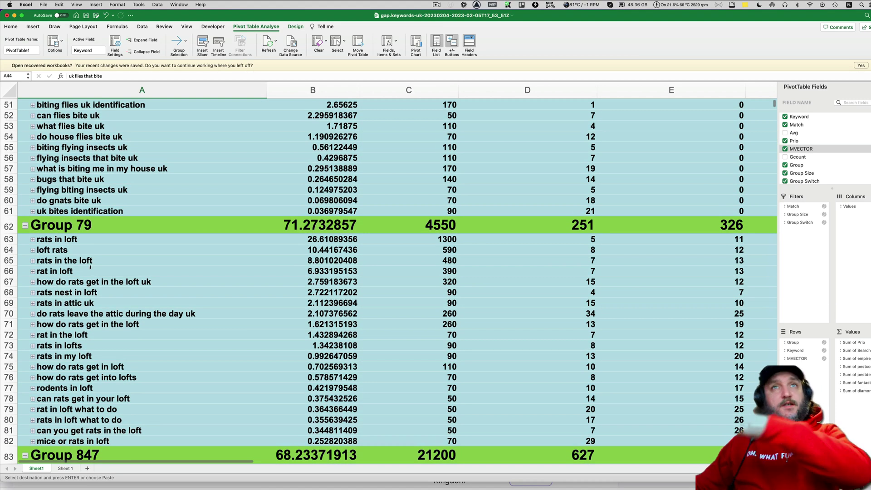
scroll(90, 300, down, 1)
scroll(124, 295, down, 9)
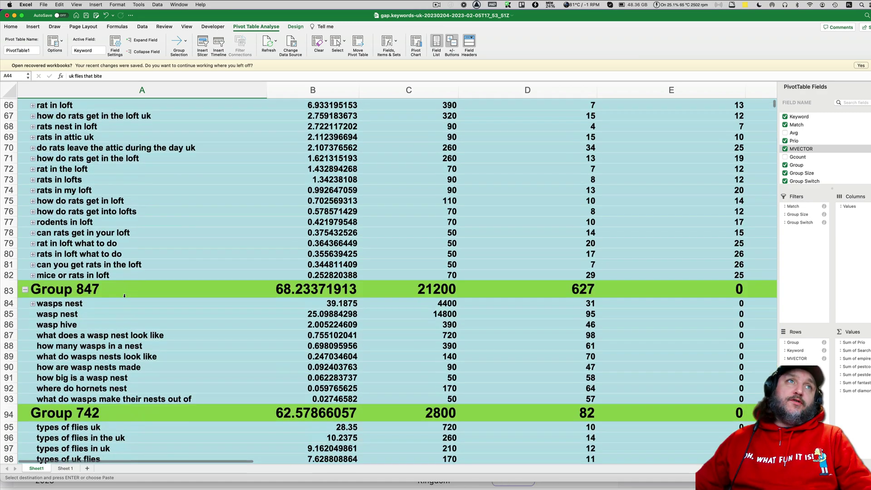
scroll(124, 295, down, 3)
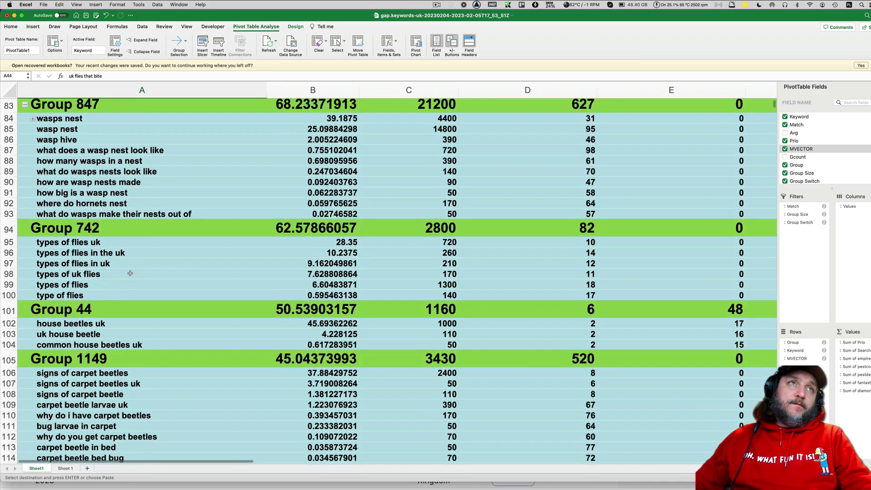
scroll(130, 274, up, 20)
scroll(131, 274, down, 20)
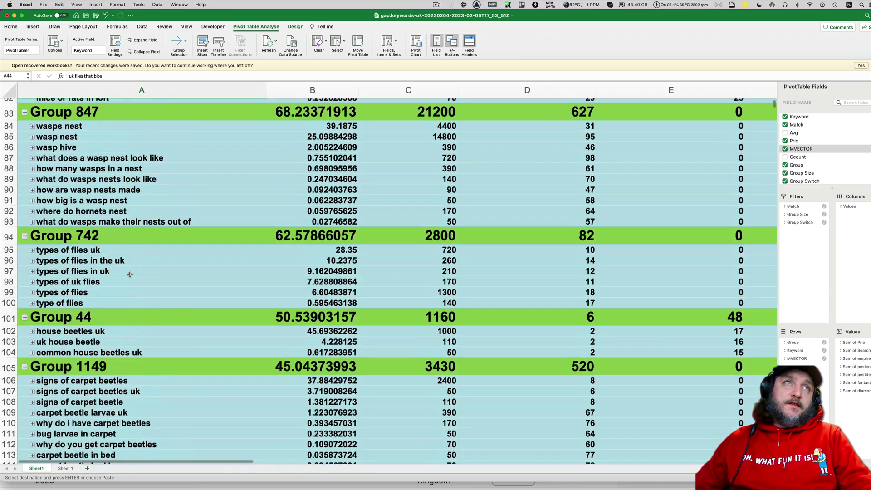
- Examine the lower-priority clusters from Group 733 to Group 872, checking the spider, pigeon and bed bug keywords grouped together
scroll(130, 274, down, 14)
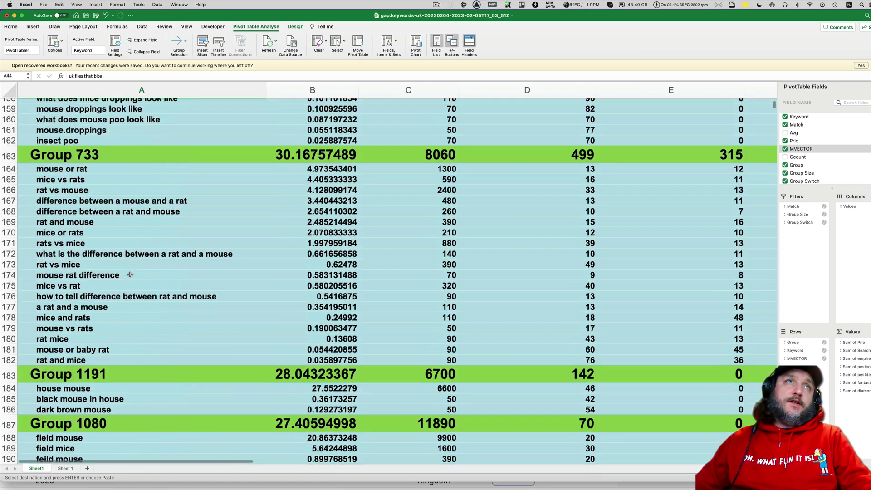
scroll(131, 274, down, 20)
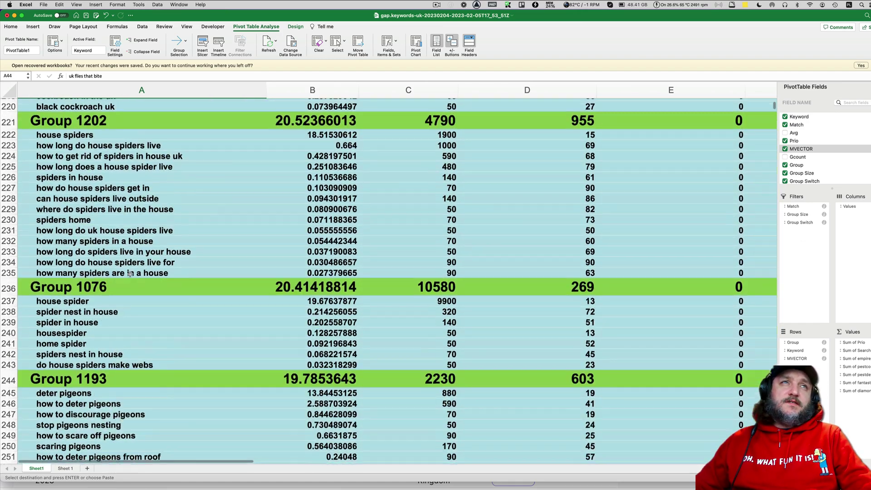
scroll(130, 274, up, 7)
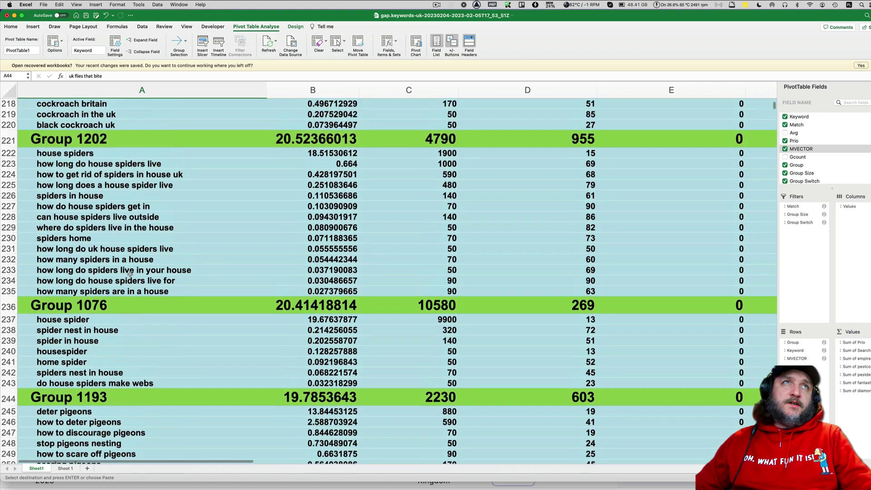
scroll(130, 275, down, 3)
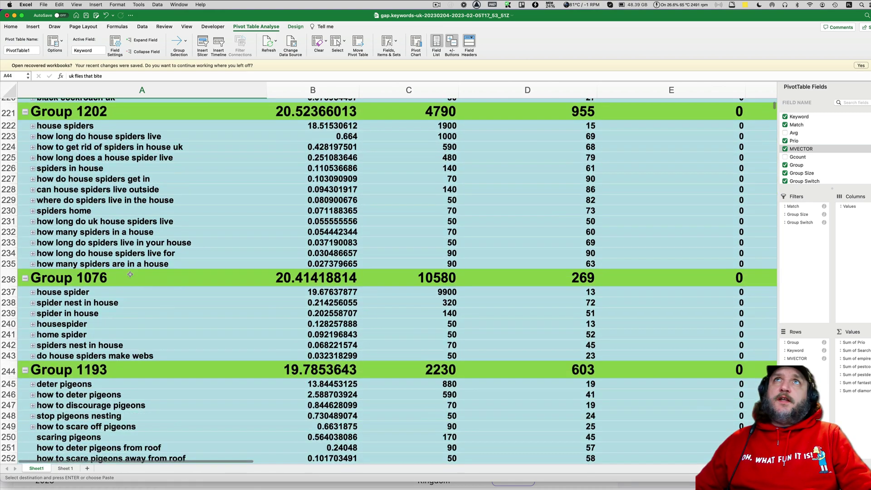
scroll(130, 274, down, 8)
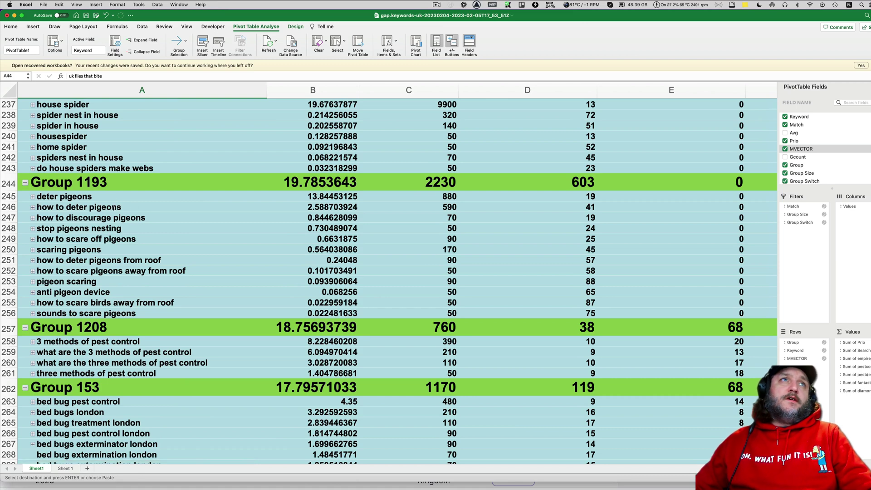
drag(115, 196, 116, 283)
click(317, 266)
scroll(352, 254, down, 5)
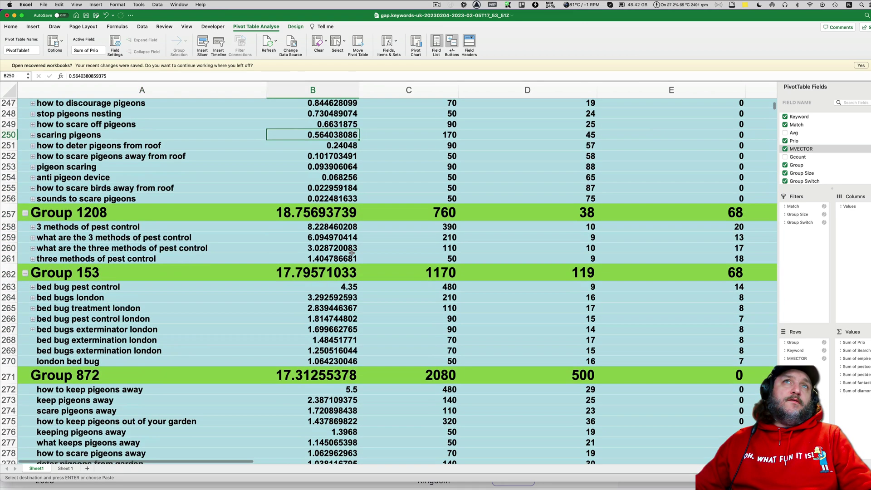
- Restrict the pivot table's Match filter to value 5 only by excluding values 3 and 4
scroll(352, 254, up, 5)
scroll(352, 255, up, 20)
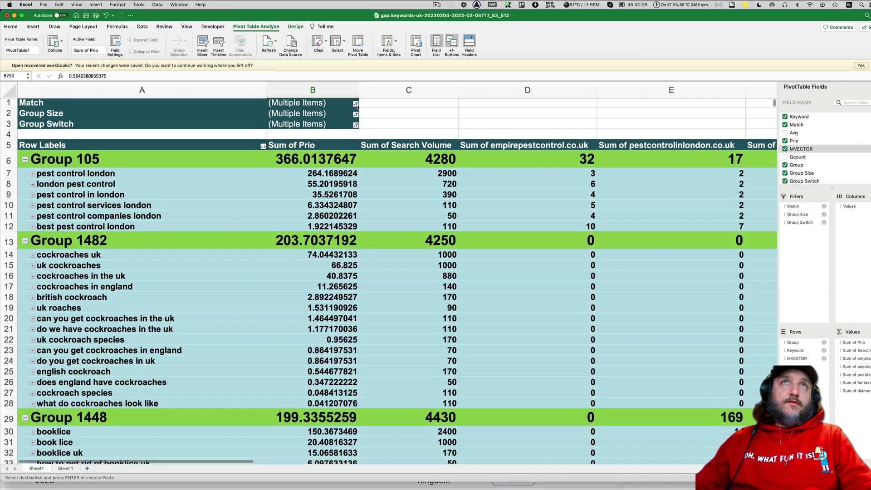
click(356, 104)
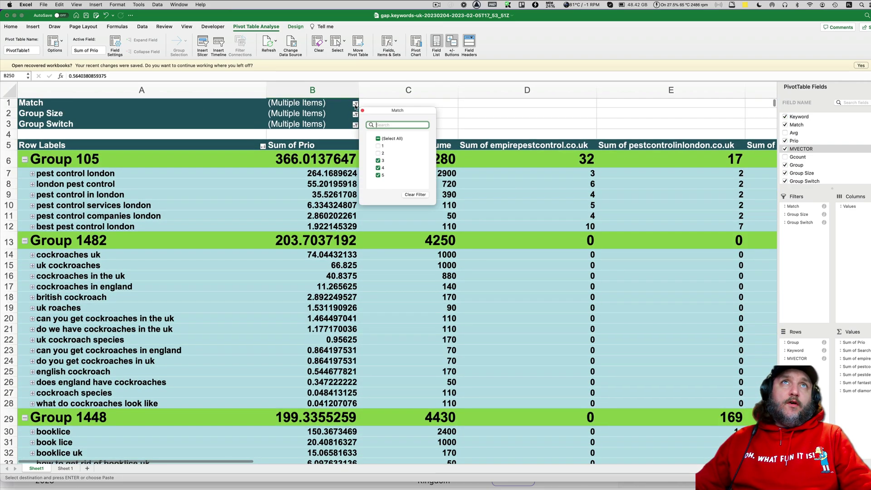
click(378, 160)
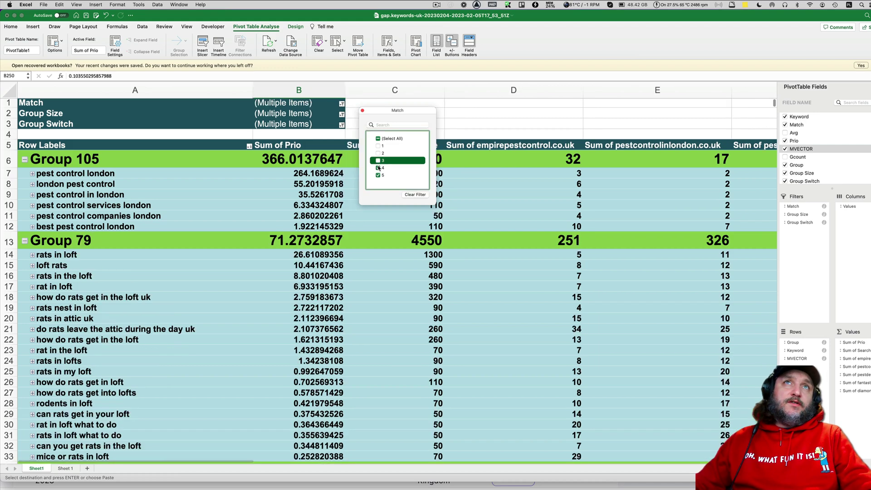
click(379, 167)
click(68, 232)
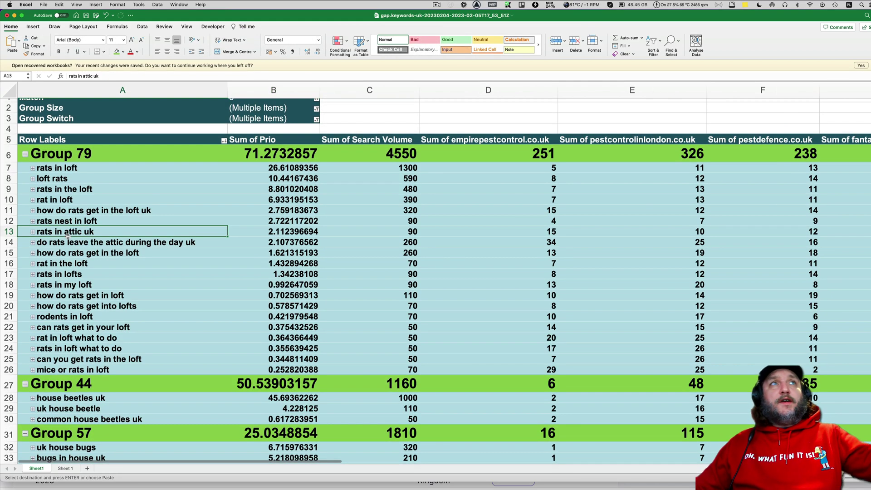
- Review the keyword groups left under the Match filter, from Group 79 down to the grand total
scroll(65, 240, down, 10)
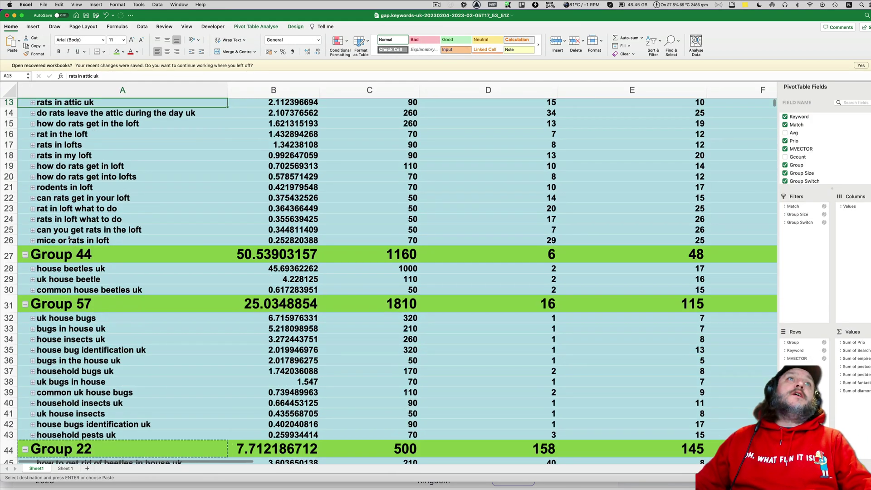
scroll(69, 239, down, 5)
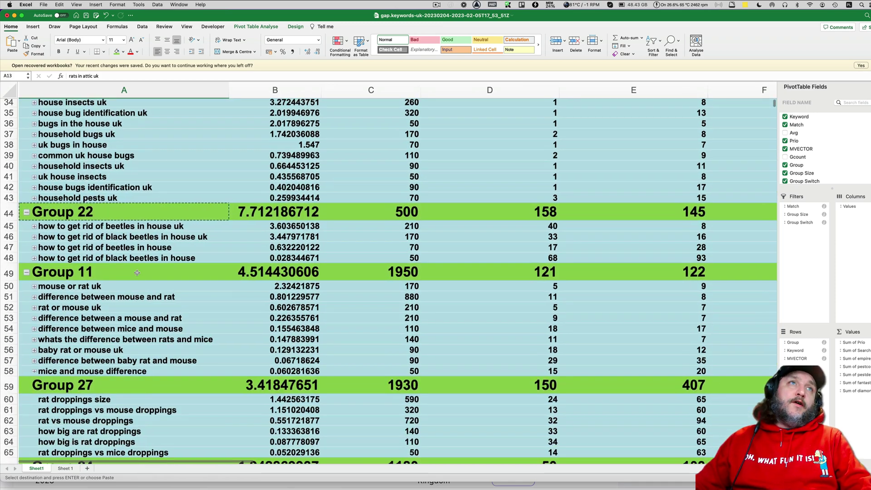
scroll(147, 302, down, 8)
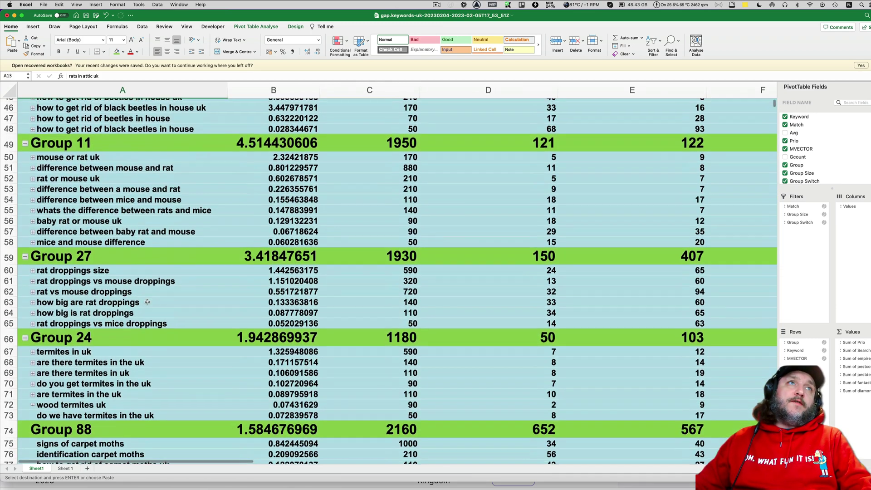
scroll(148, 301, down, 1)
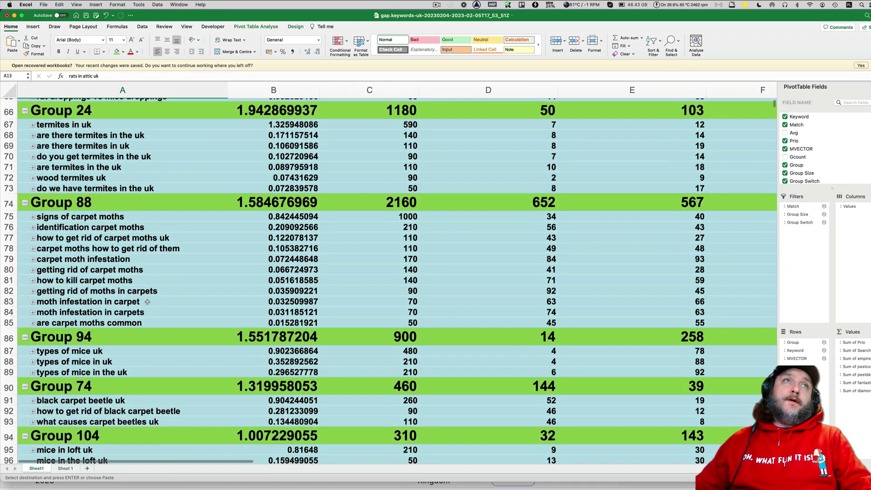
scroll(147, 301, down, 6)
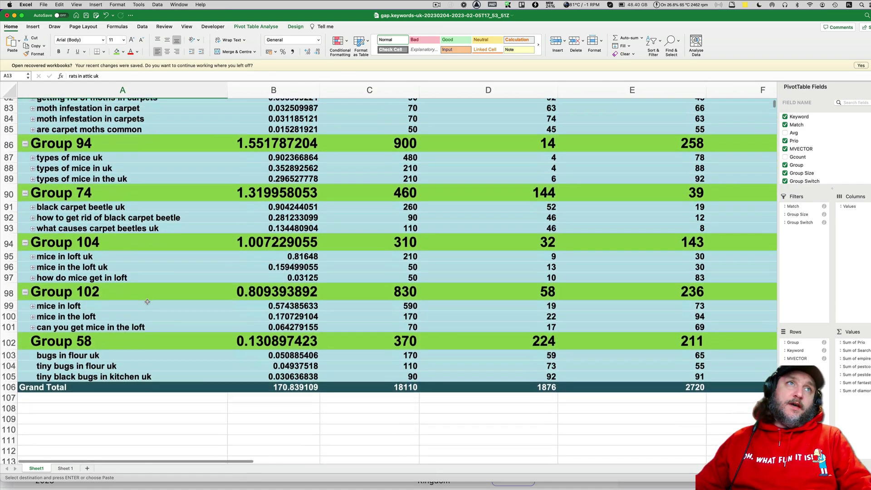
scroll(148, 301, up, 20)
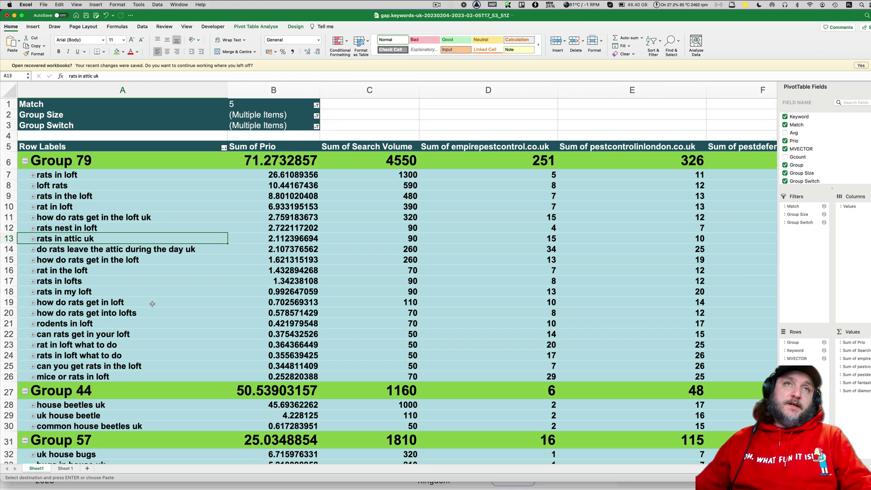
- Switch to the "uk flies that bite" brief in Chrome and add Countryfile's keywords "uk insects that bite" and "insects that bite uk" to the outline
click(436, 5)
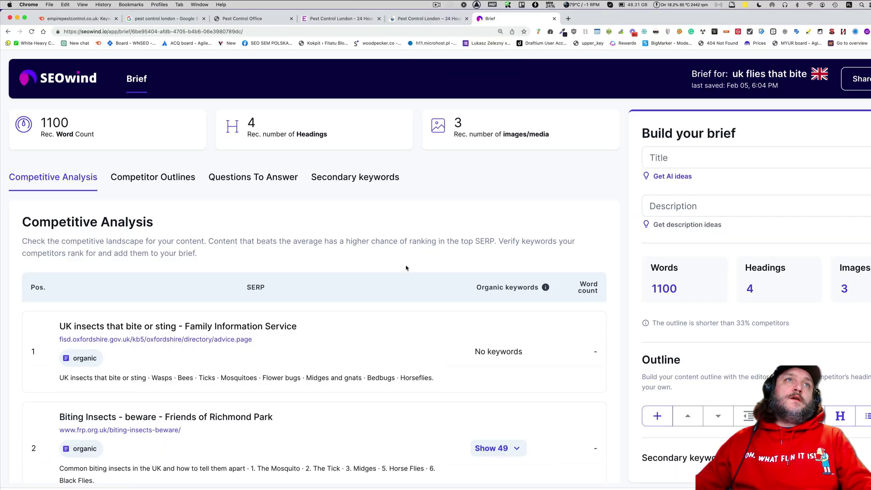
scroll(405, 267, down, 10)
scroll(406, 267, up, 10)
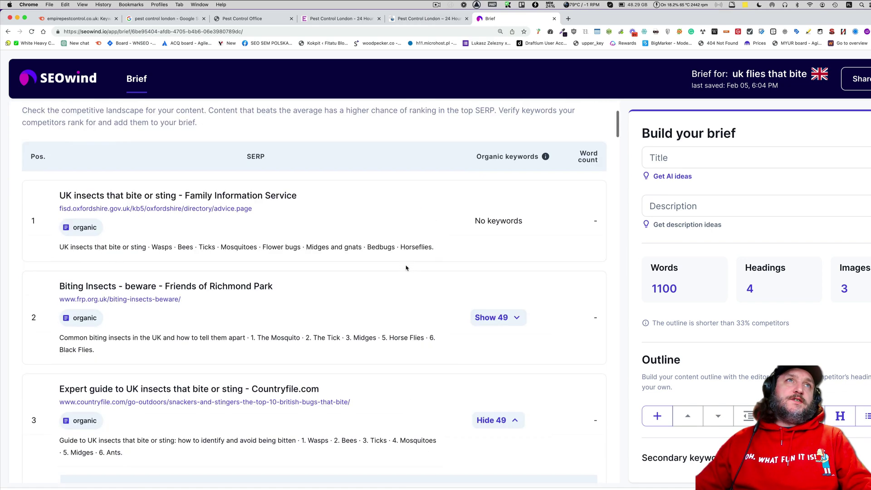
scroll(357, 352, down, 6)
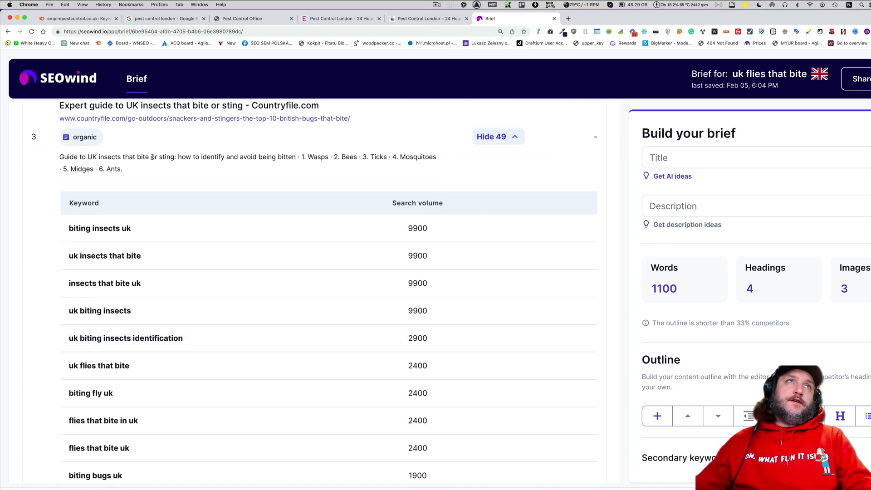
scroll(358, 352, up, 2)
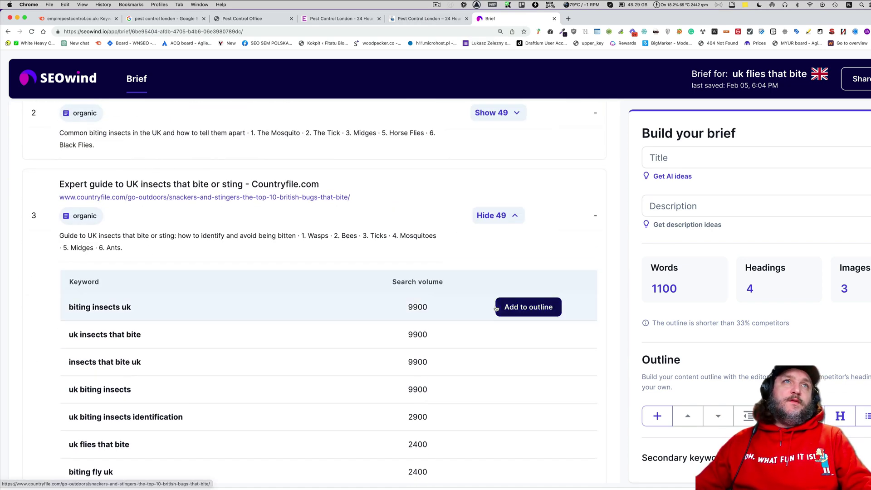
scroll(345, 299, down, 1)
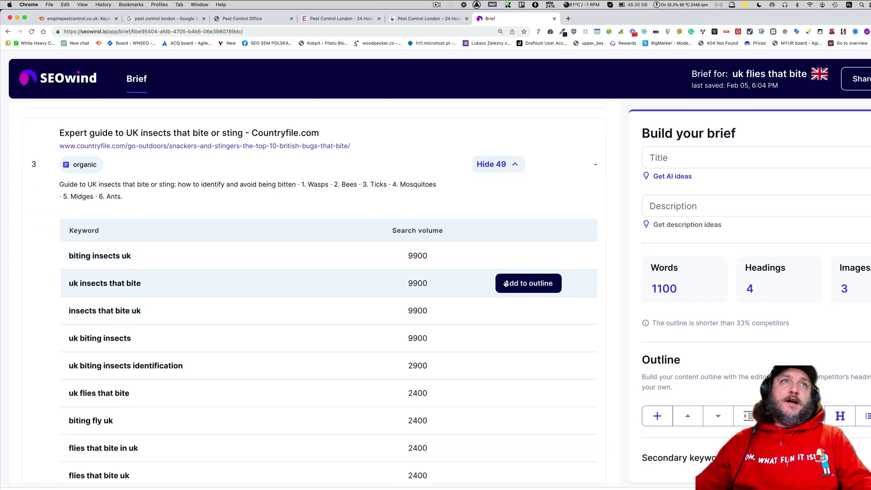
click(506, 284)
click(511, 310)
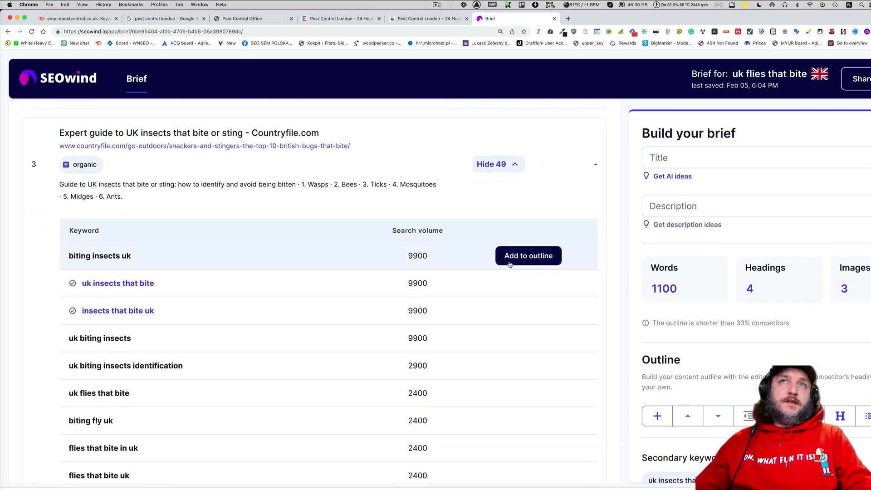
- Switch back to Excel, undo the Match filter changes, and look through the restored keyword groups
key(super+Tab)
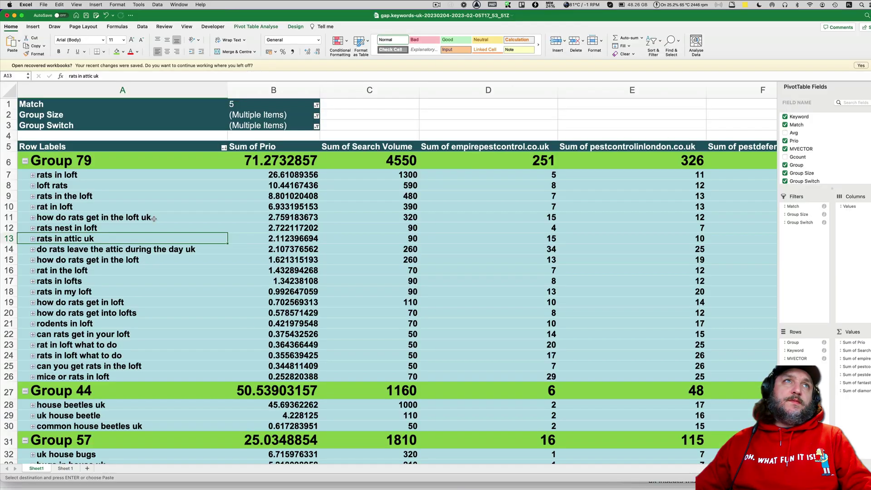
scroll(175, 308, down, 5)
scroll(175, 308, up, 5)
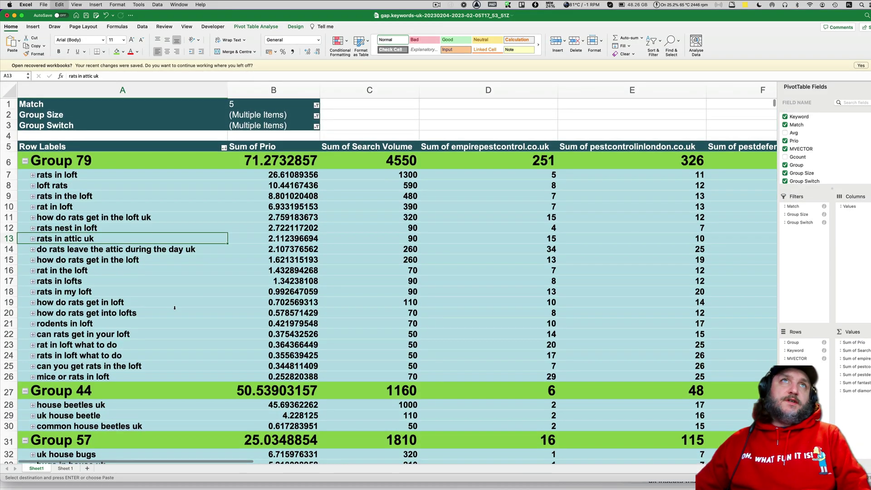
key(super+z)
scroll(236, 249, up, 15)
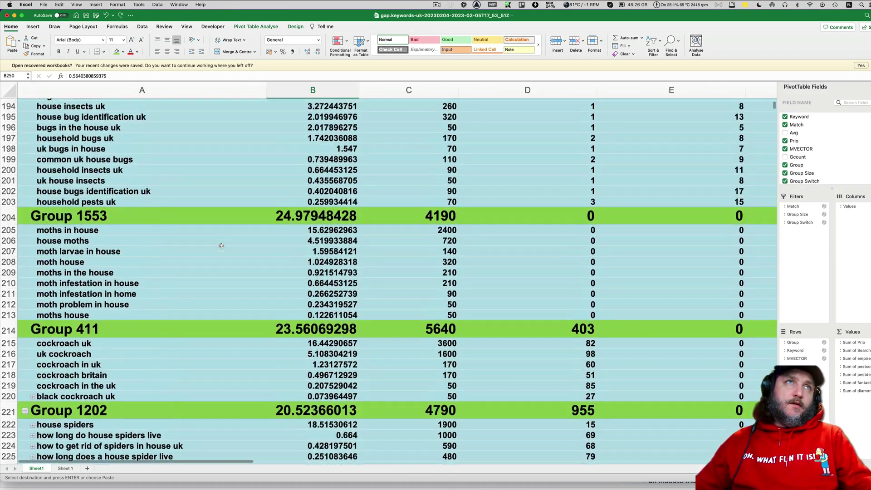
scroll(221, 246, up, 8)
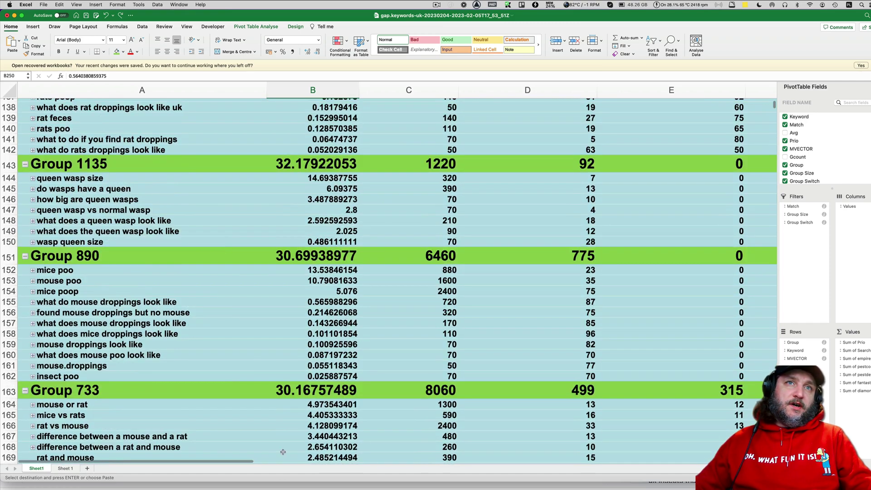
scroll(216, 383, down, 12)
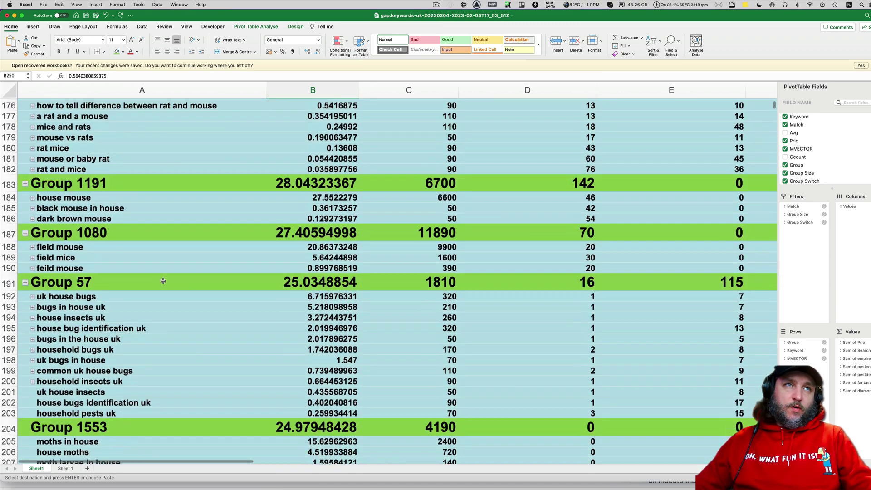
- Switch to the brief in Chrome, generate title ideas from the first three competitor titles, and choose "Insect bites and stings: how to avoid them!"
scroll(163, 280, down, 2)
click(286, 484)
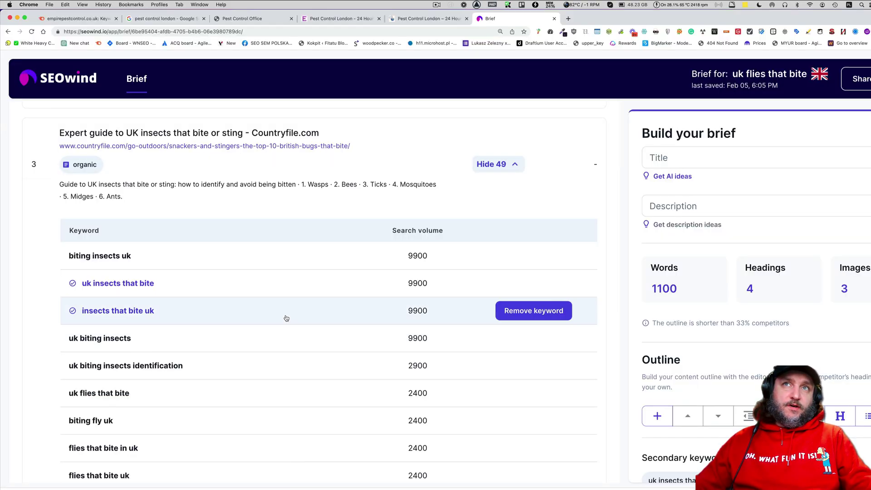
scroll(286, 317, down, 2)
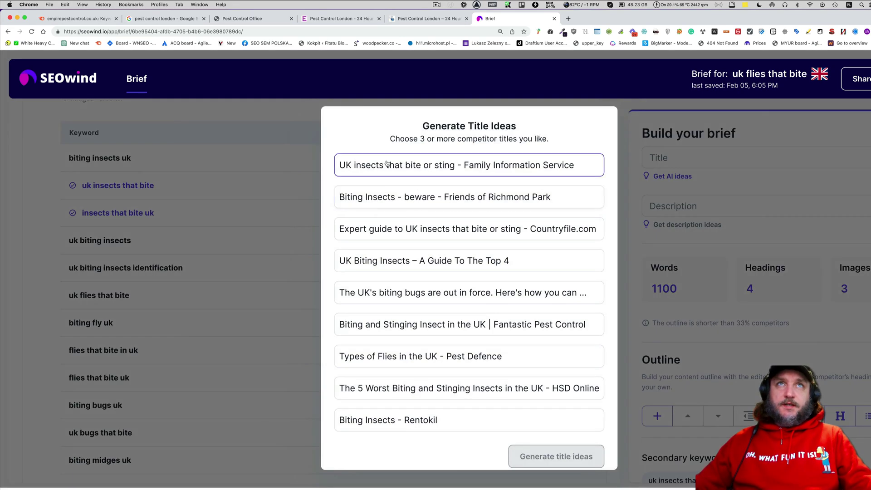
click(387, 165)
click(373, 198)
click(410, 234)
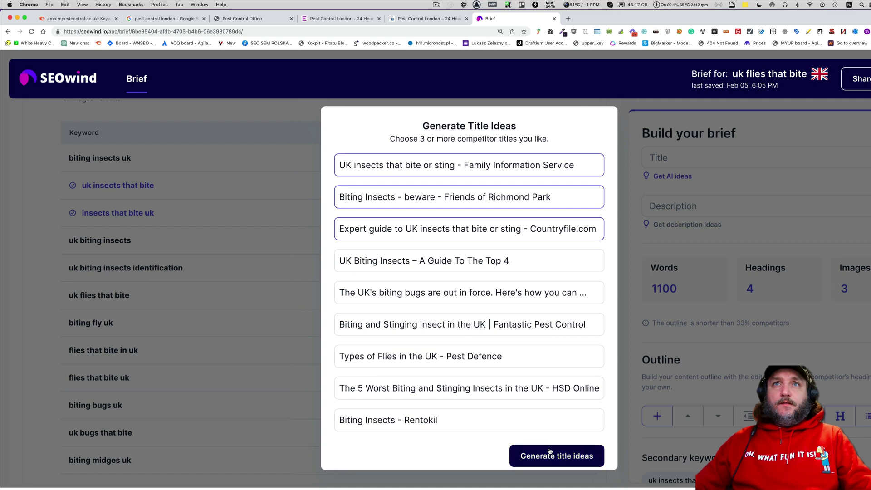
click(550, 450)
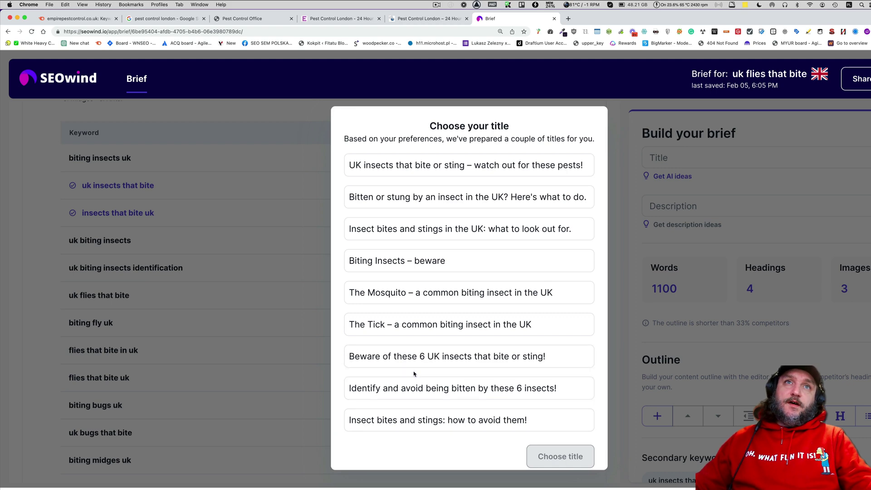
click(377, 428)
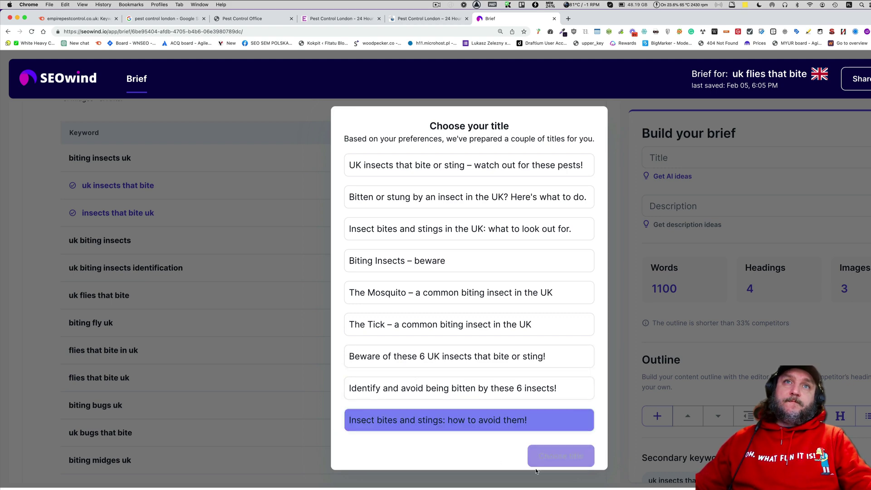
click(560, 456)
- Add Fantastic Pest Control's H2 headings on UK biting crawling, biting flying and stinging insects, plus "How to Prevent Insect Bites", to the outline
scroll(733, 383, down, 3)
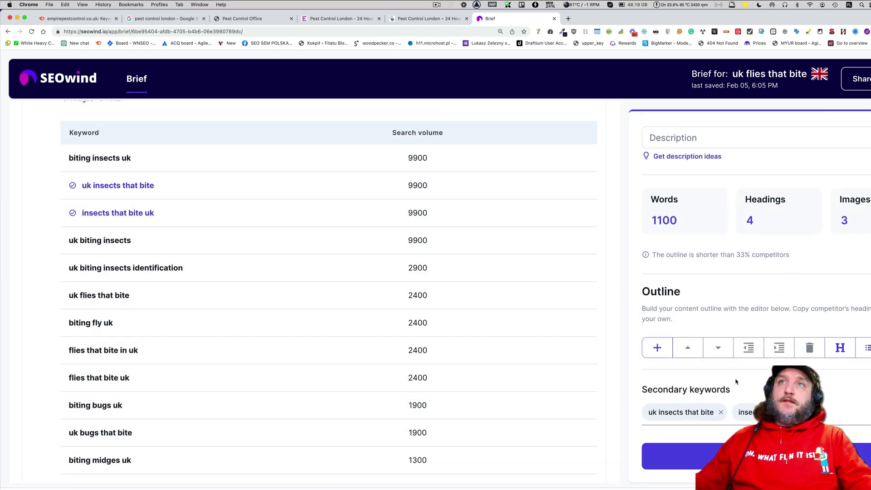
scroll(573, 355, down, 20)
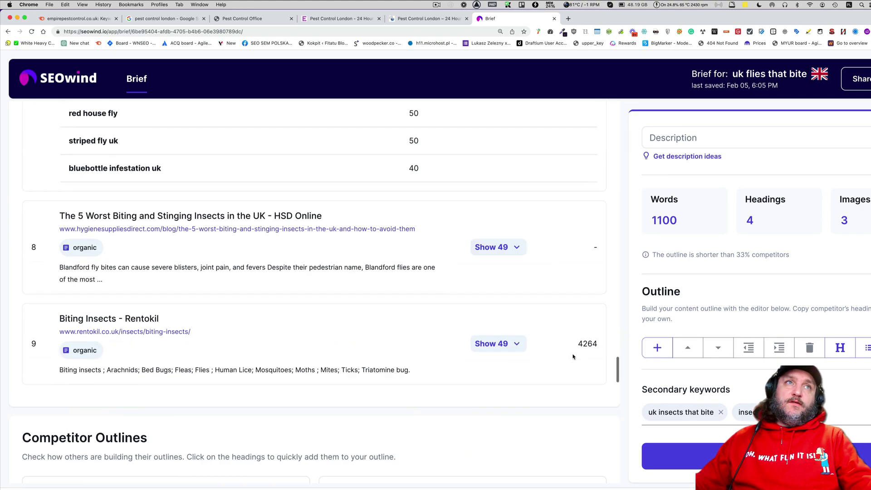
scroll(574, 356, down, 10)
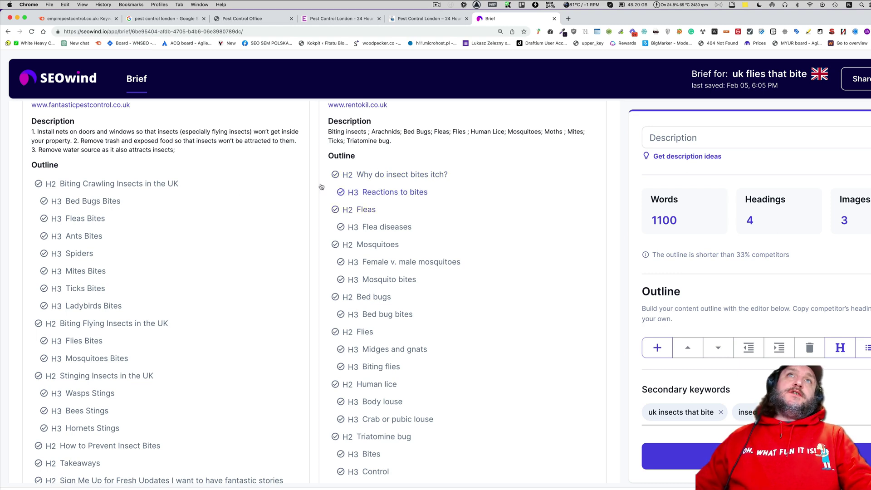
scroll(136, 243, down, 1)
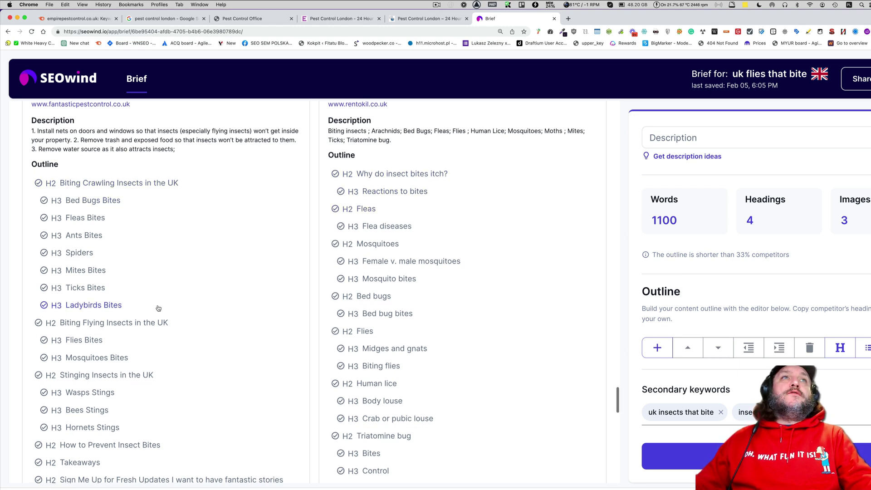
scroll(176, 290, down, 3)
scroll(163, 182, up, 2)
click(162, 138)
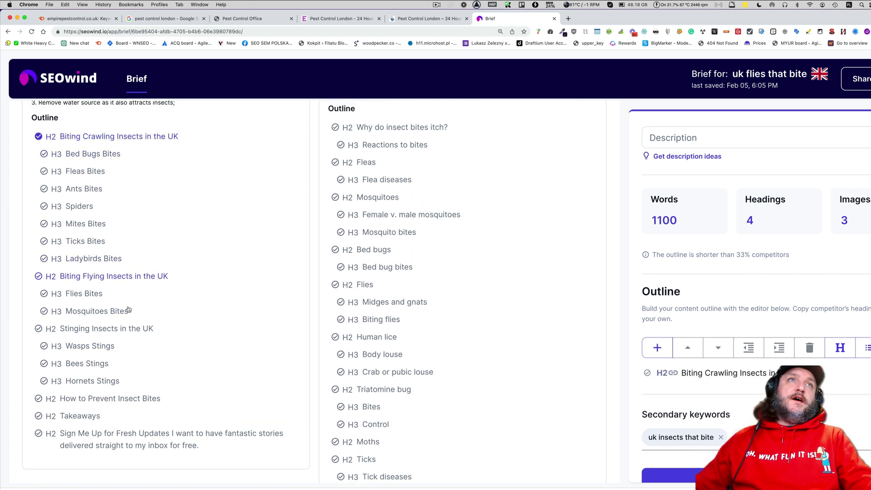
click(121, 328)
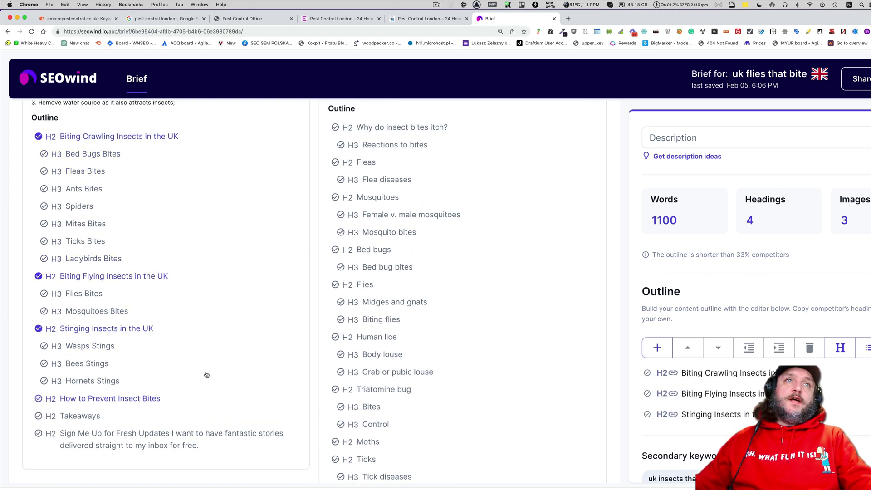
- Get description ideas for the brief and choose the one beginning "With the warmer weather comes the return of insects!"
scroll(385, 252, down, 10)
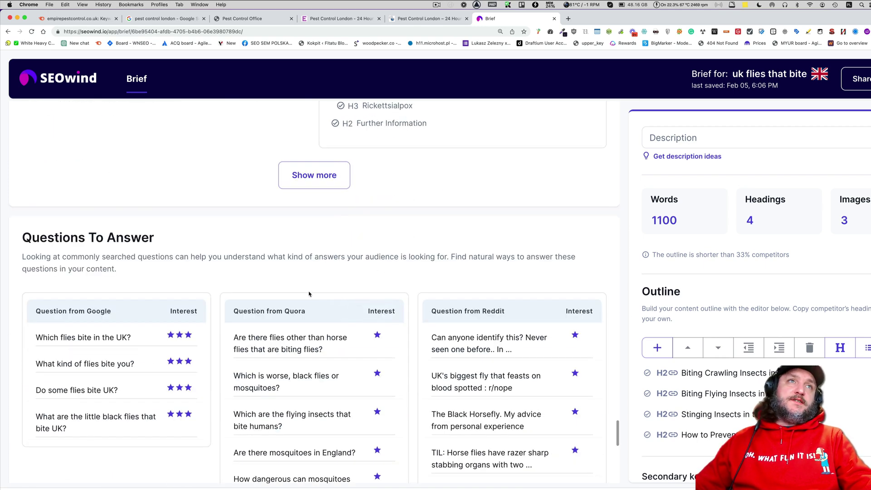
scroll(309, 294, down, 2)
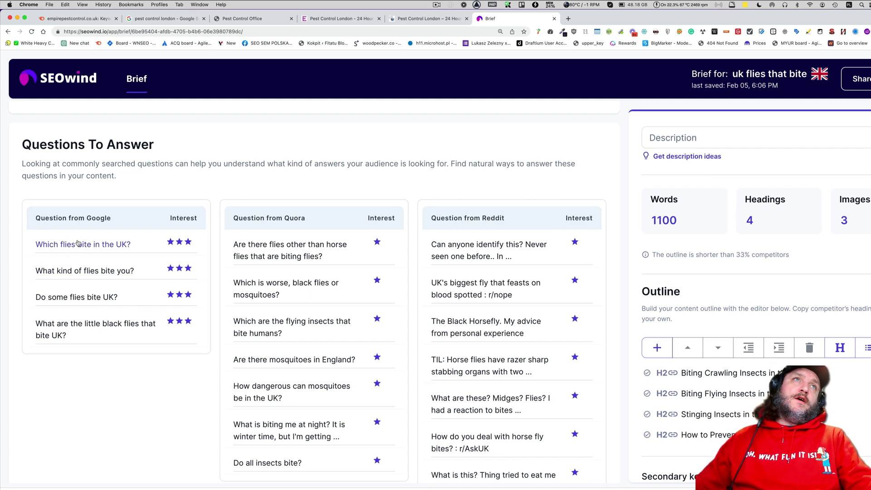
scroll(181, 268, down, 1)
scroll(515, 374, down, 10)
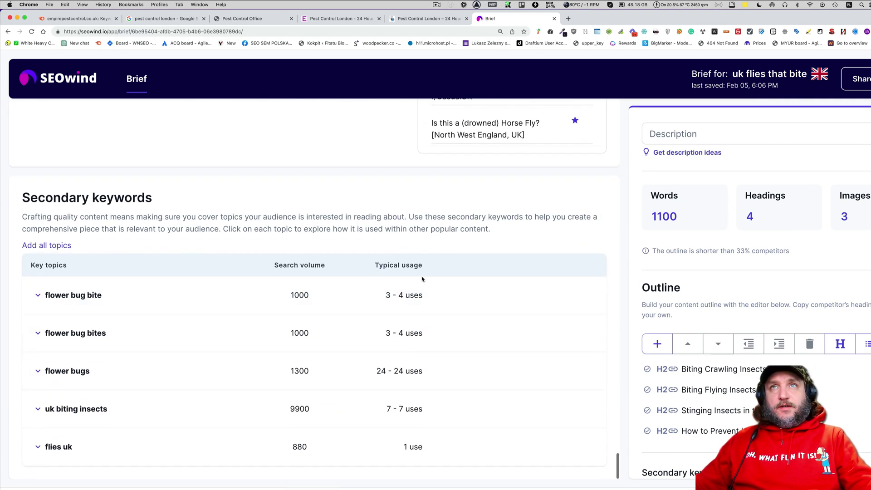
scroll(700, 201, up, 3)
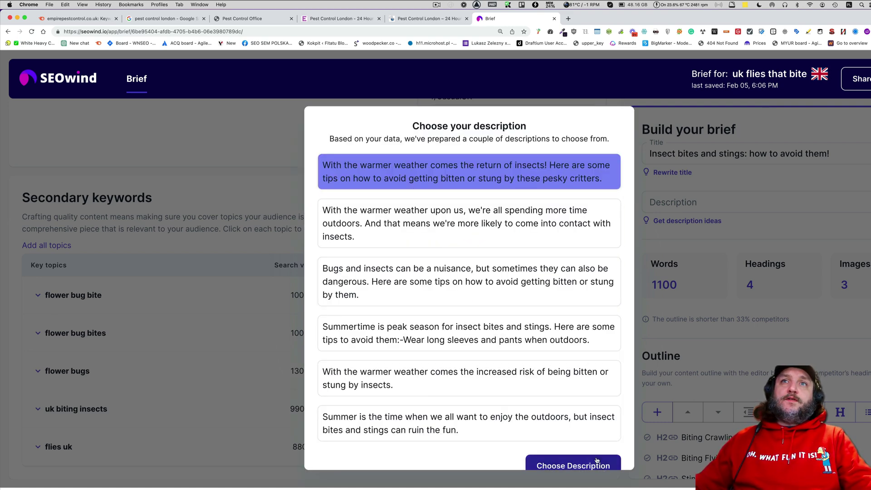
click(572, 466)
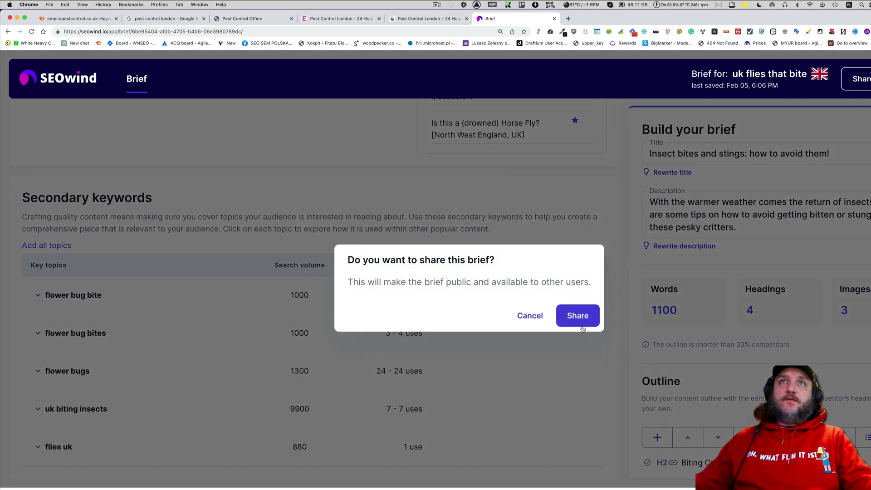
- Share the brief publicly and close the dialog with its link
click(562, 320)
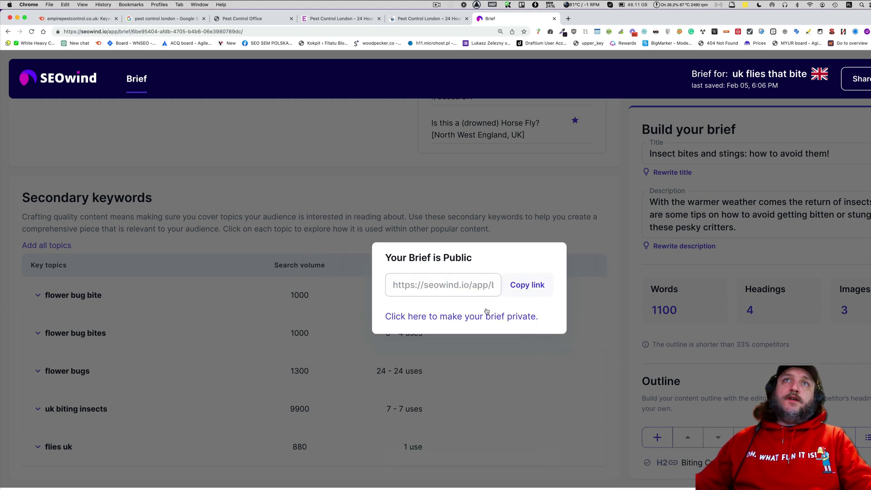
click(523, 190)
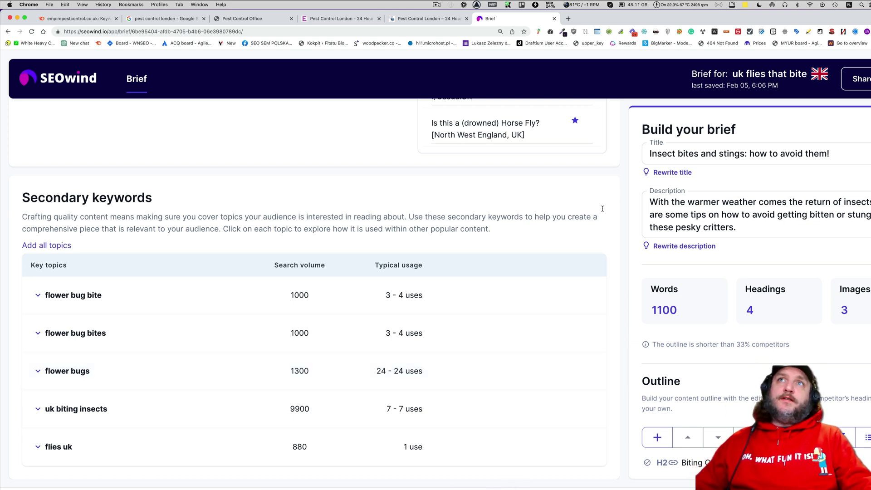
- Look back over the brief's competitor keywords and audience questions, and switch back to the Excel pivot table
scroll(397, 190, up, 20)
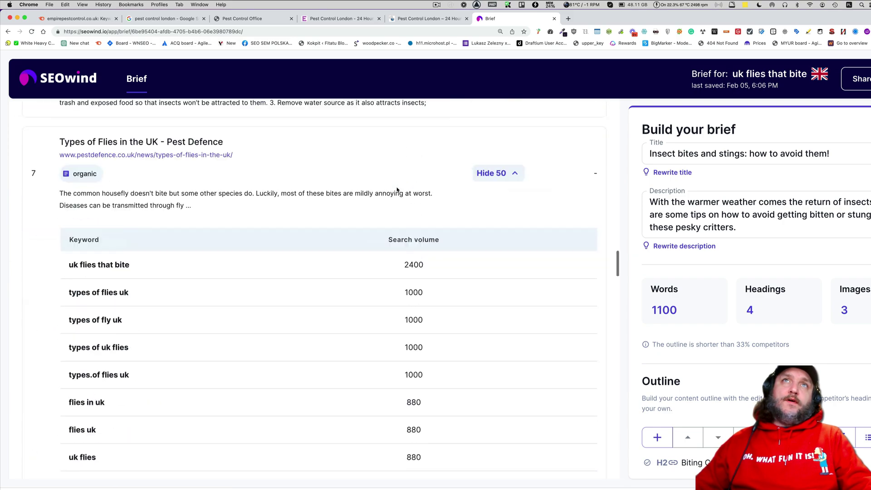
scroll(396, 190, down, 20)
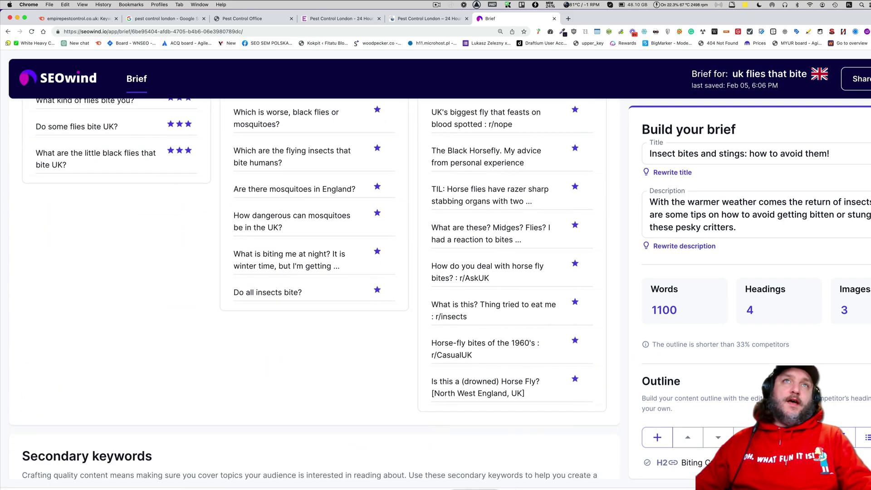
key(super+Tab)
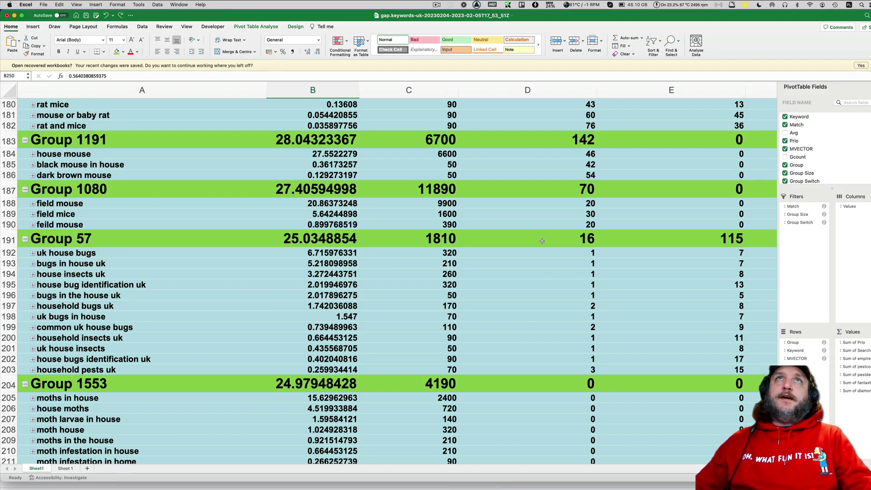